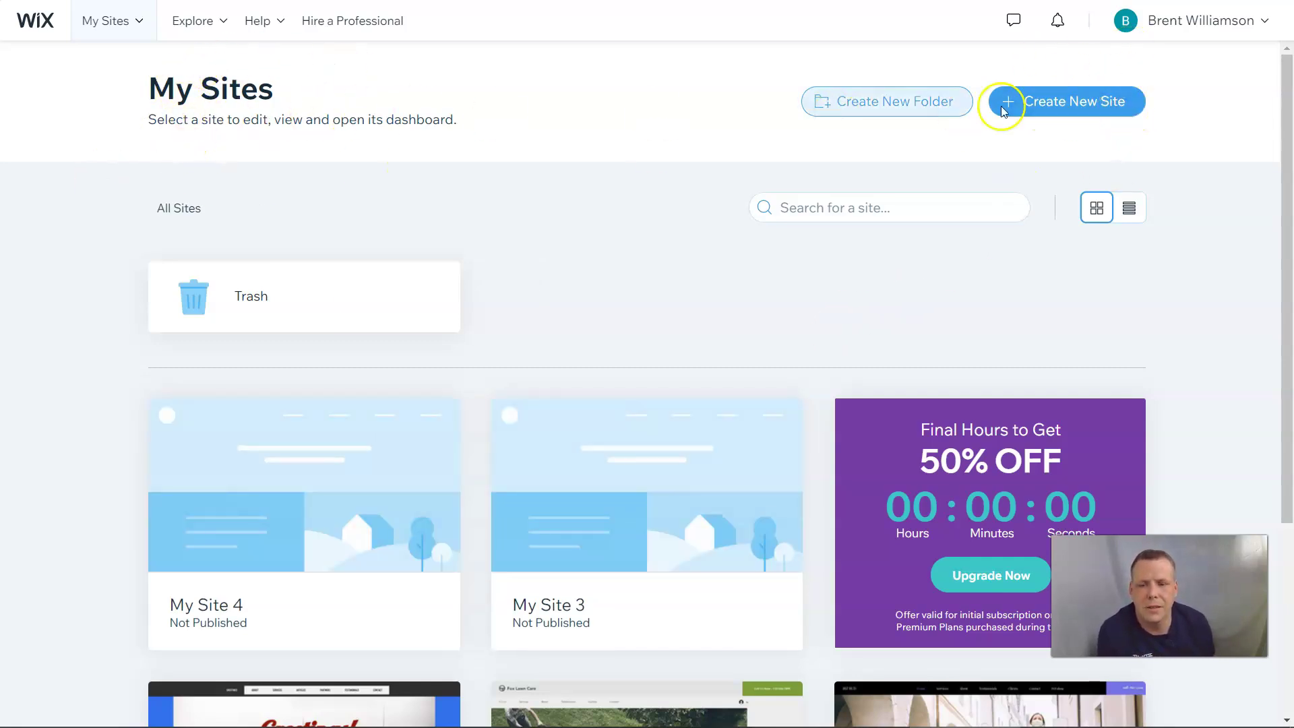
- Start a new site of the Other kind and choose to build it by editing a template
click(1084, 110)
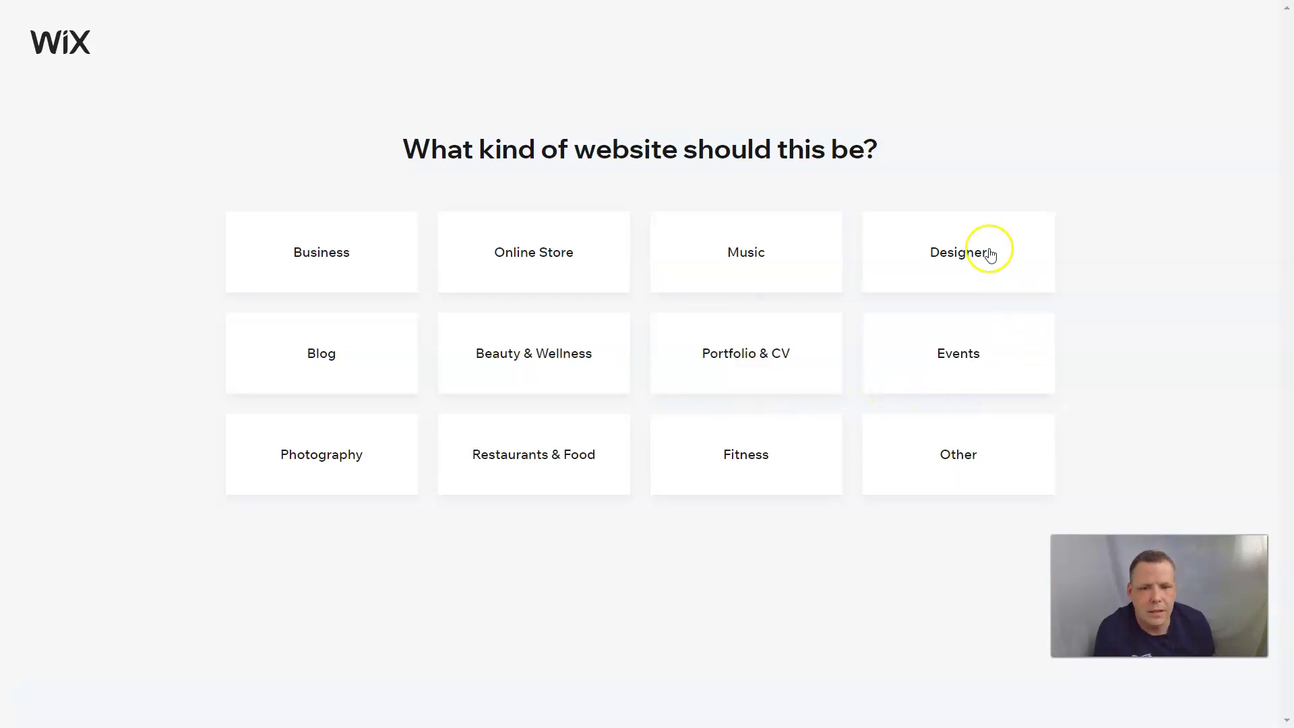
click(998, 442)
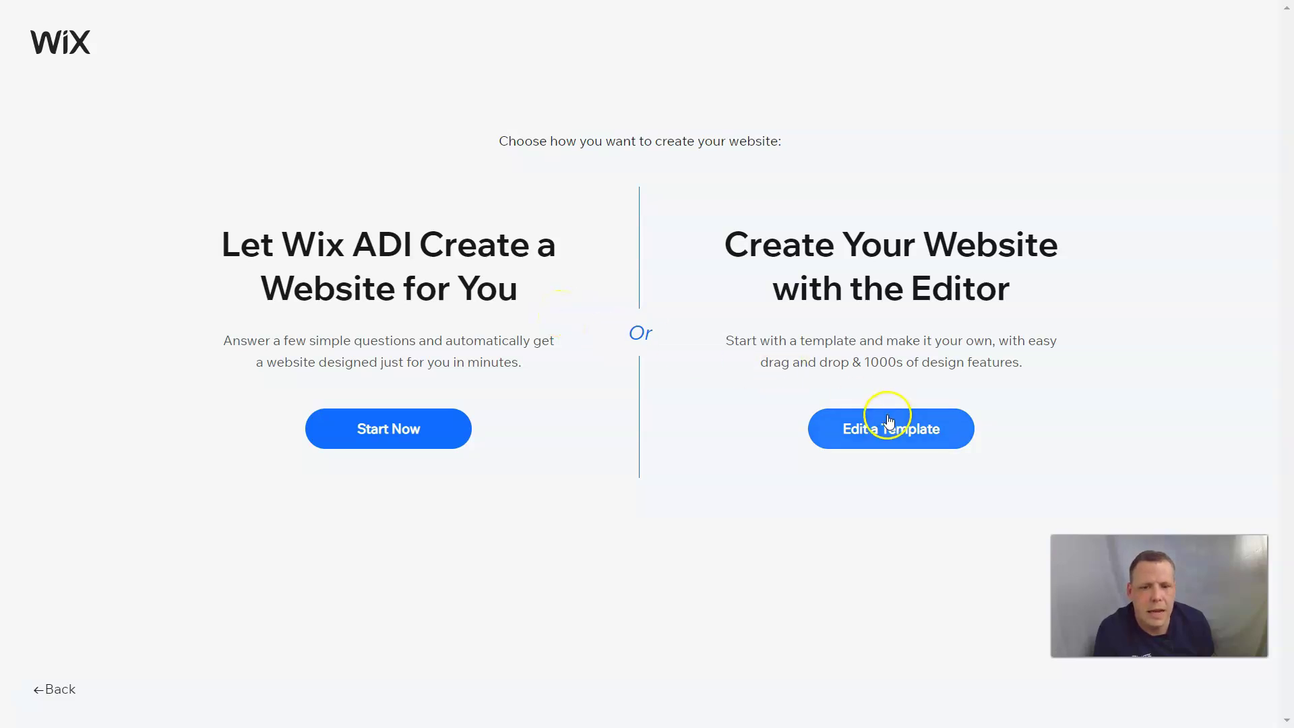
click(962, 100)
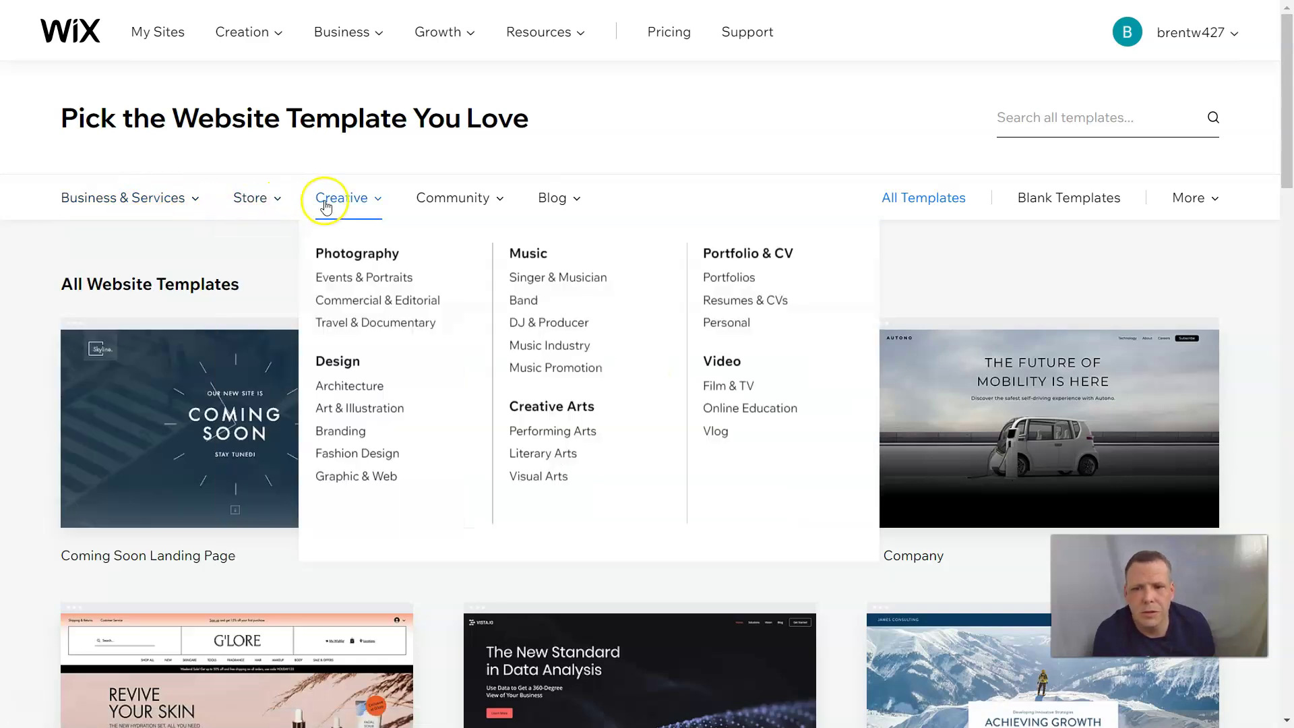
- Show the Non-Profit website templates from the Community category
mouse_move(477, 209)
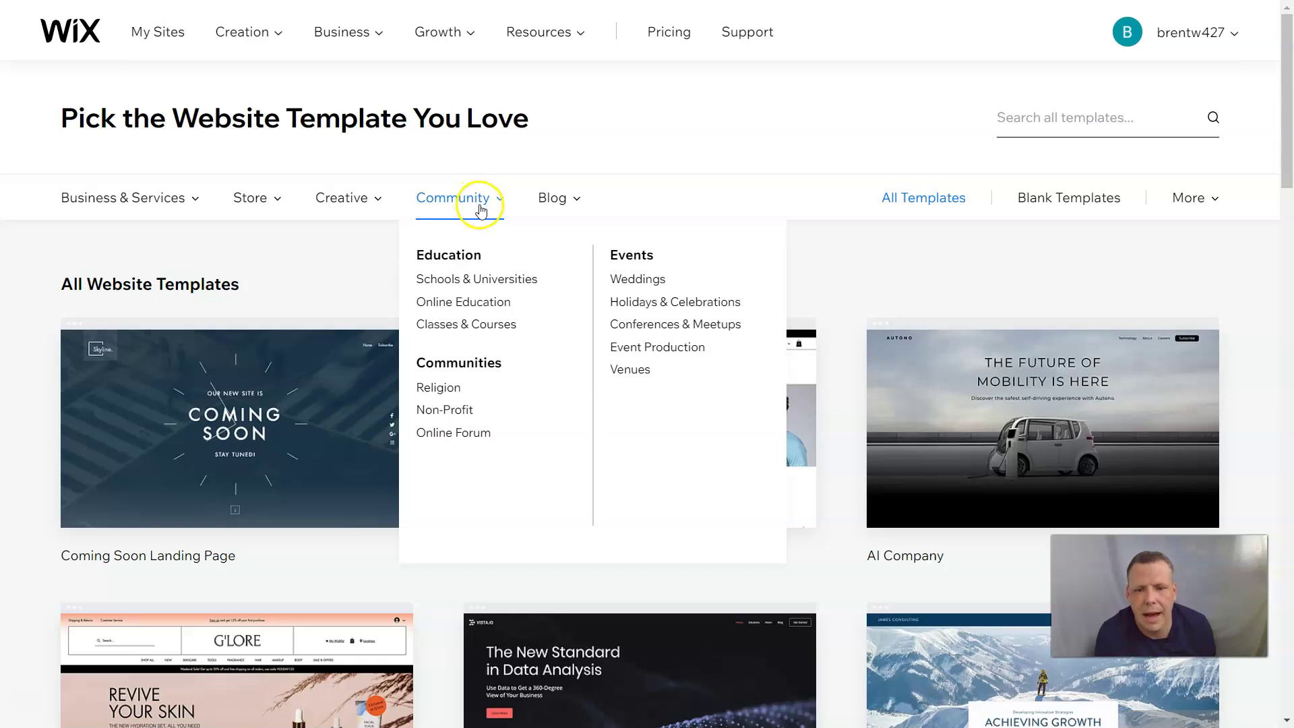
click(461, 411)
mouse_move(576, 374)
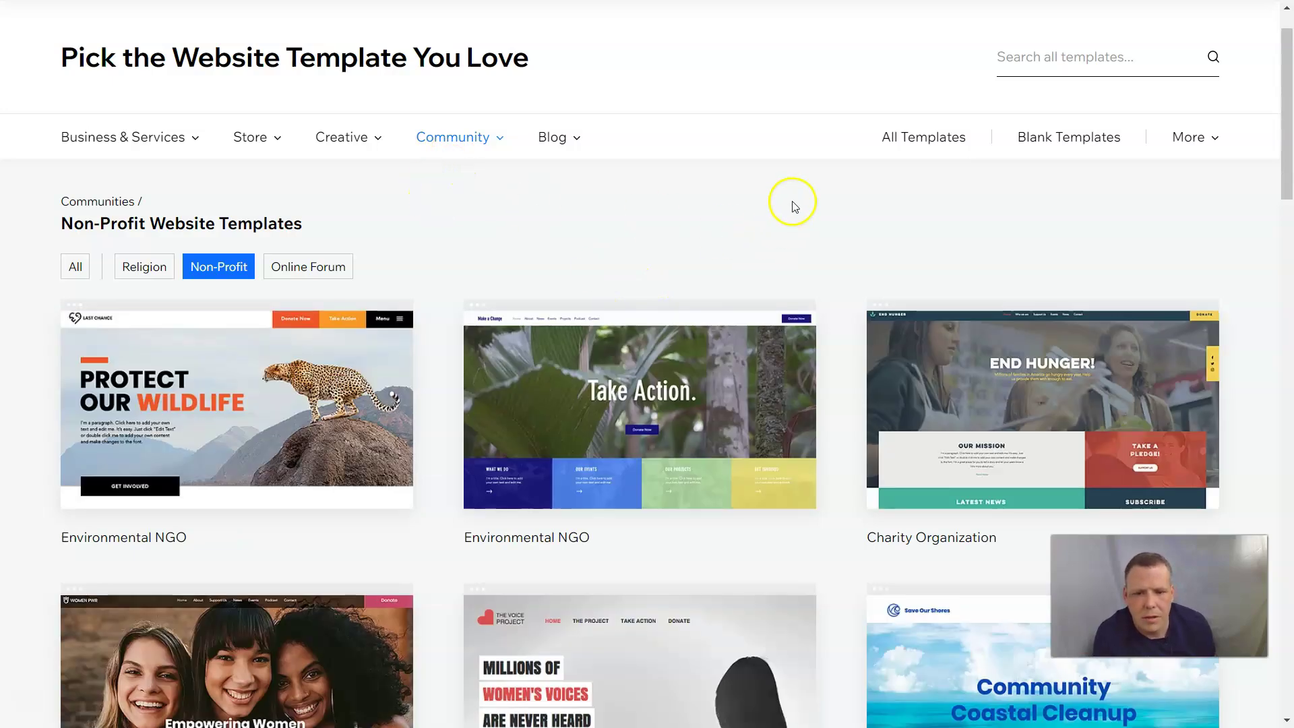
- Preview the Community Coastal Cleanup template among the Non-Profit designs, and close the preview
scroll(794, 206, down, 3)
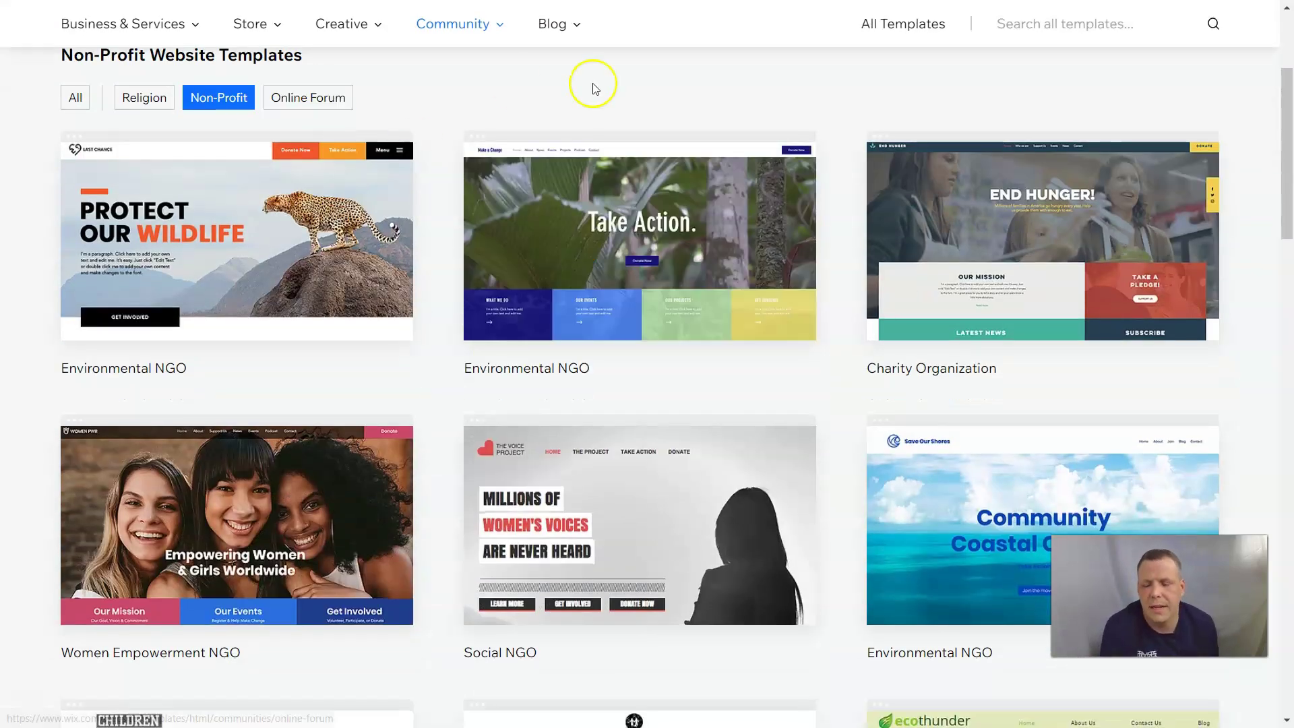
scroll(596, 88, up, 1)
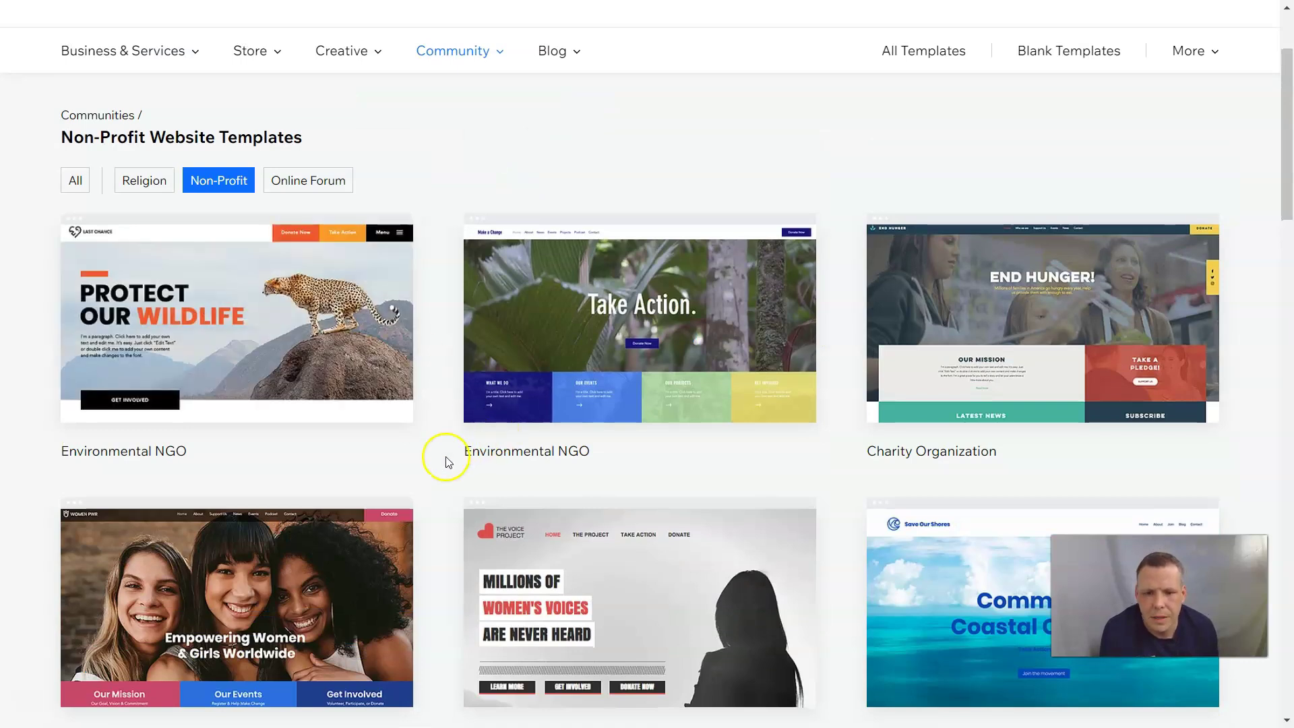
scroll(758, 414, down, 3)
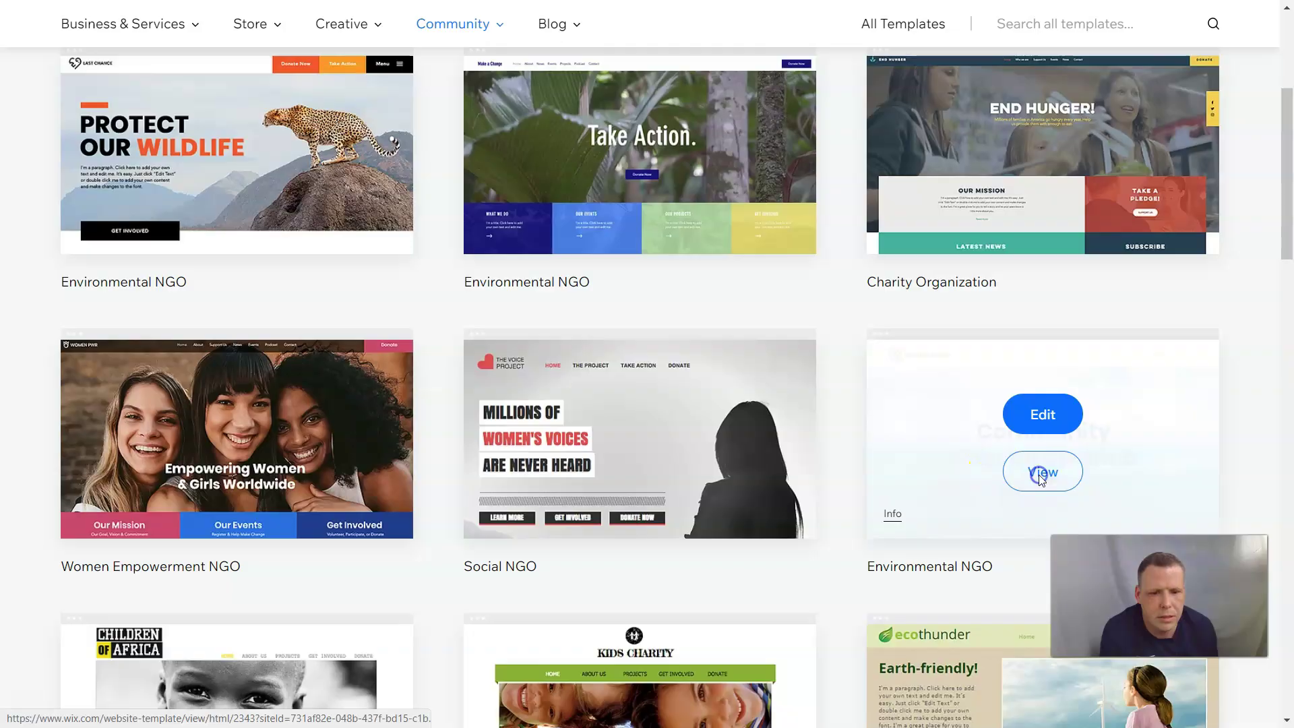
click(1025, 479)
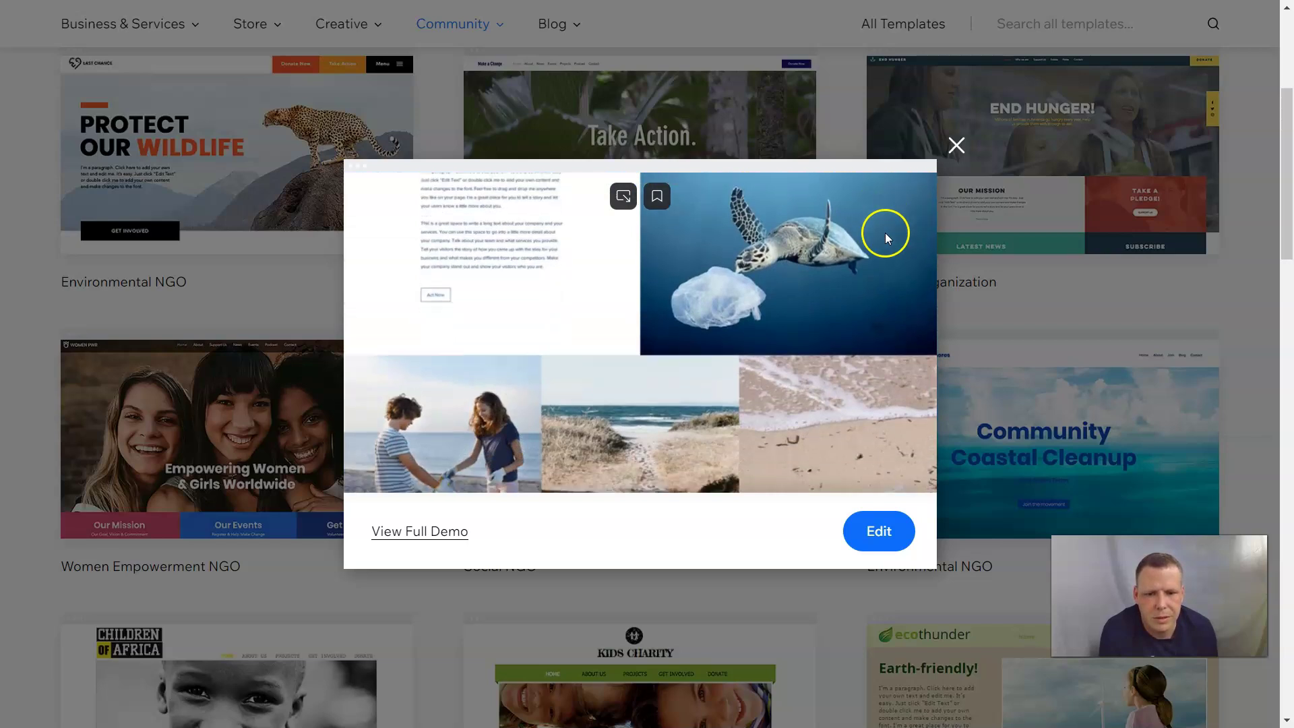
click(957, 145)
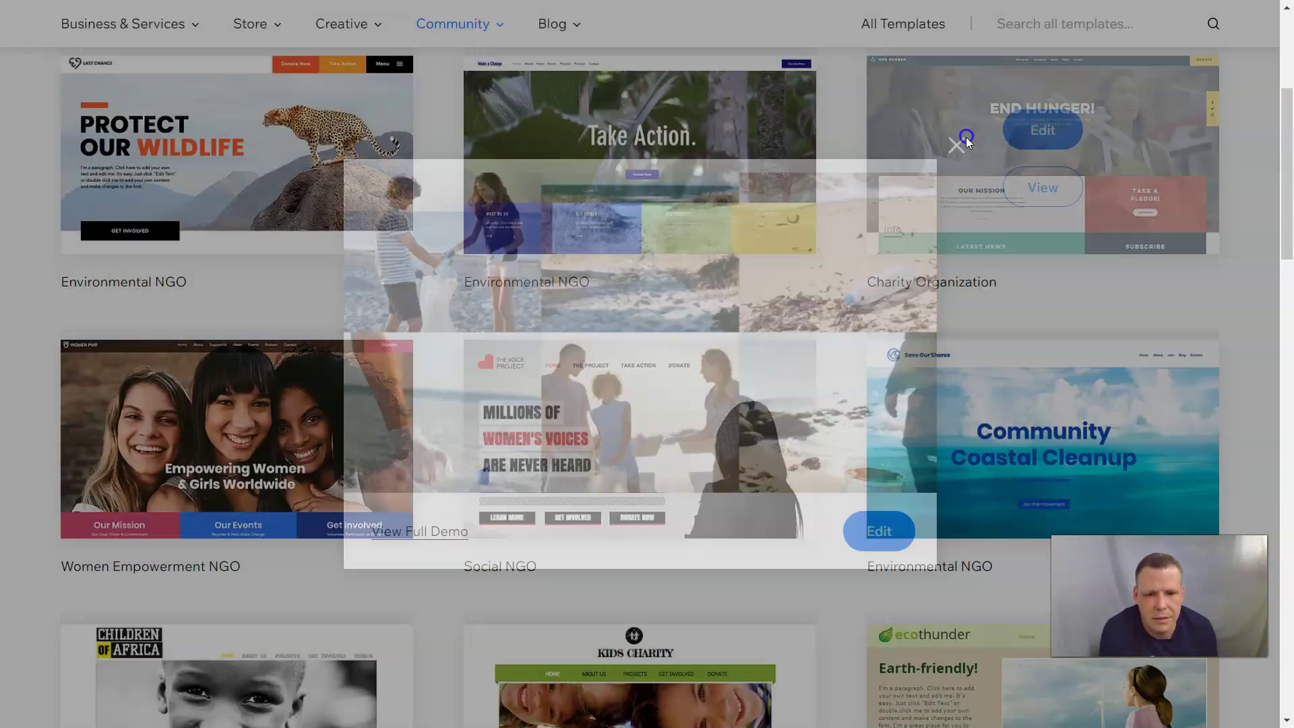
- Browse the rest of the Non-Profit templates and go to page 2 of the list
scroll(858, 254, down, 4)
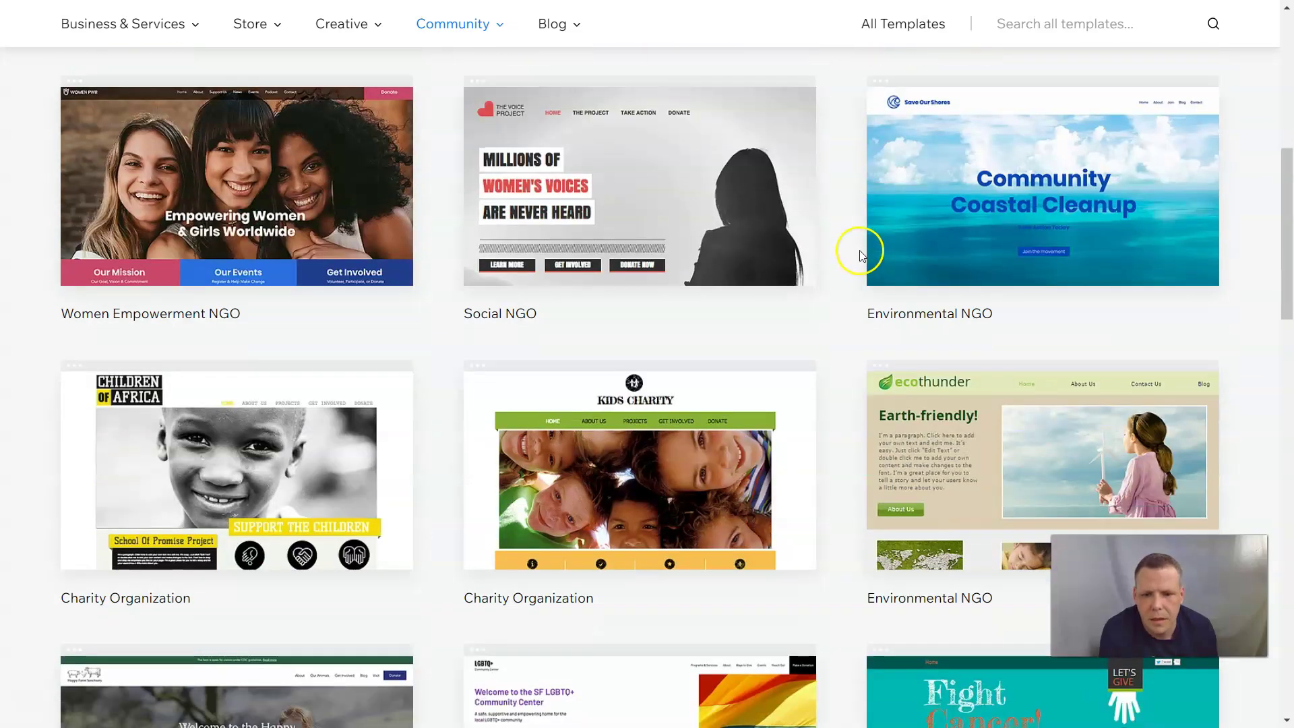
scroll(859, 255, down, 3)
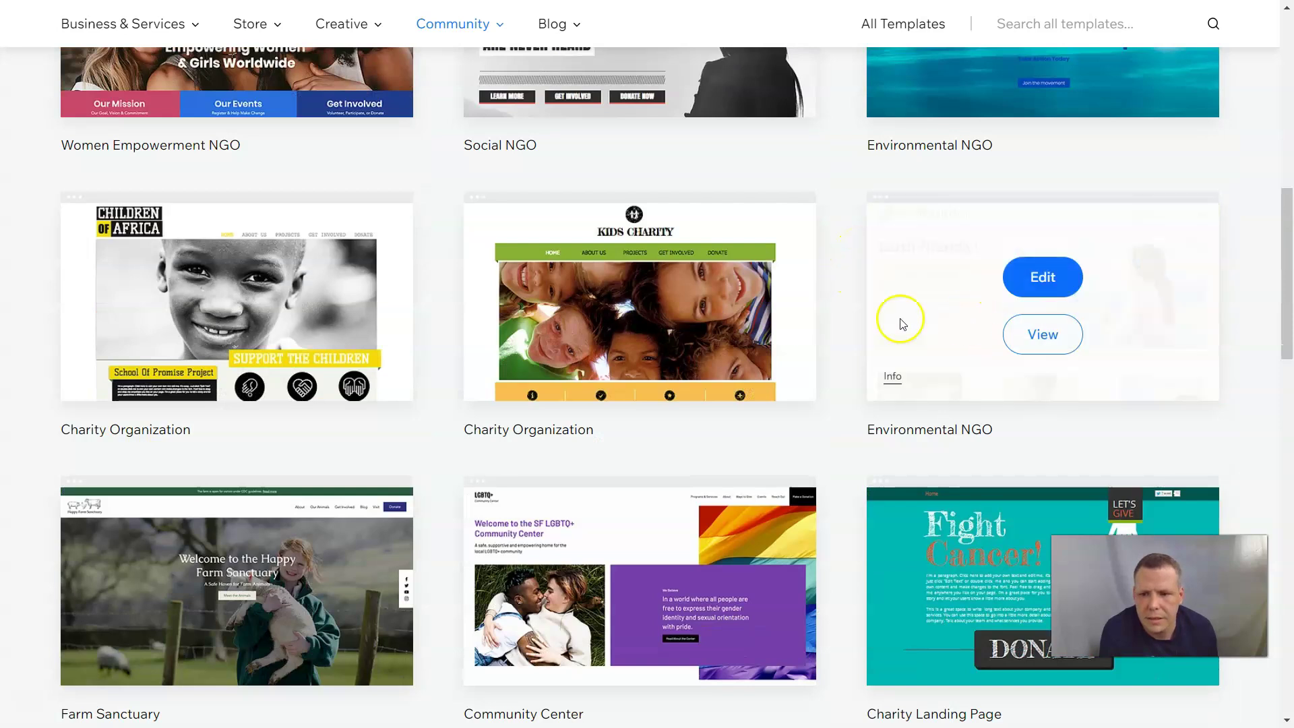
mouse_move(604, 391)
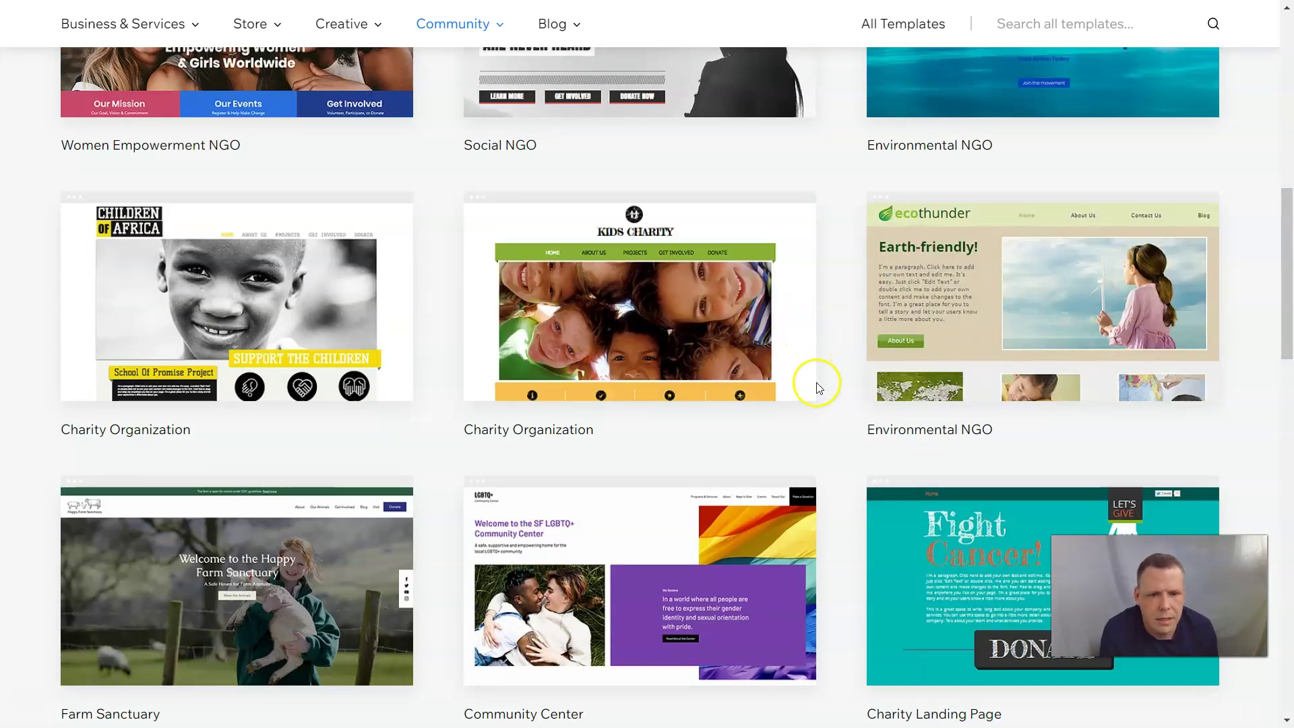
scroll(816, 384, down, 3)
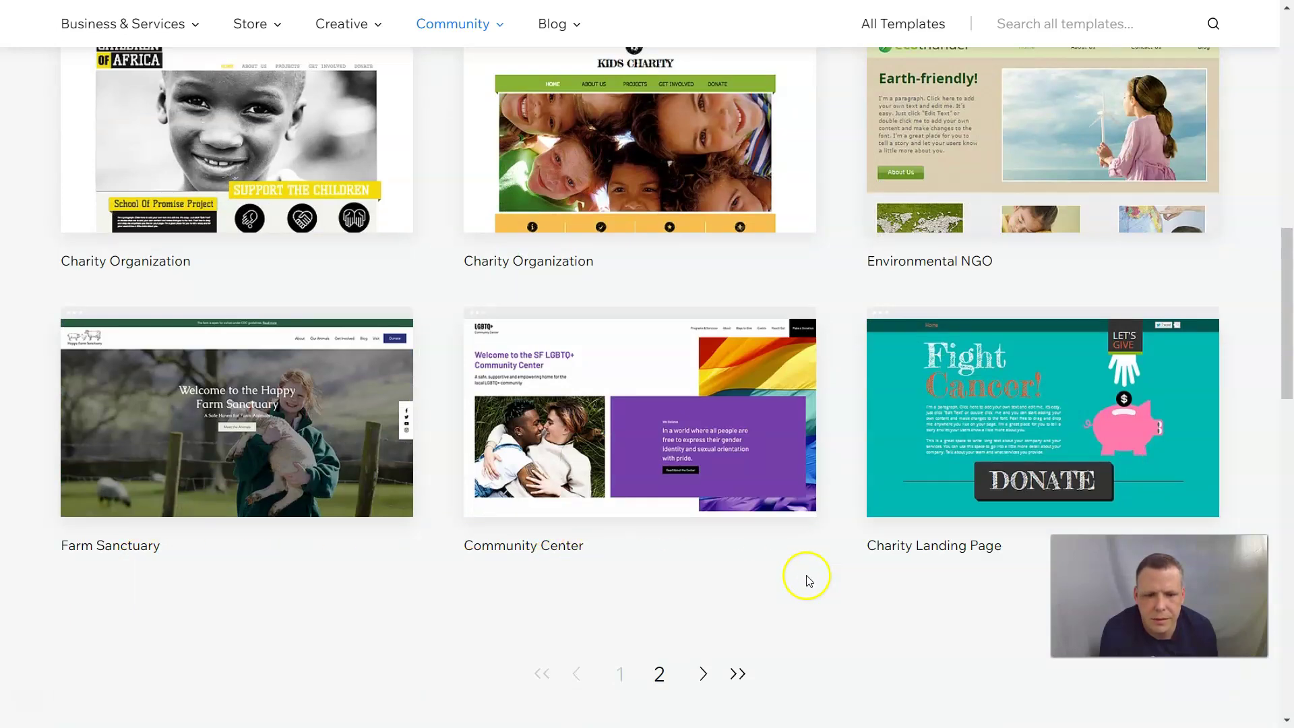
click(661, 674)
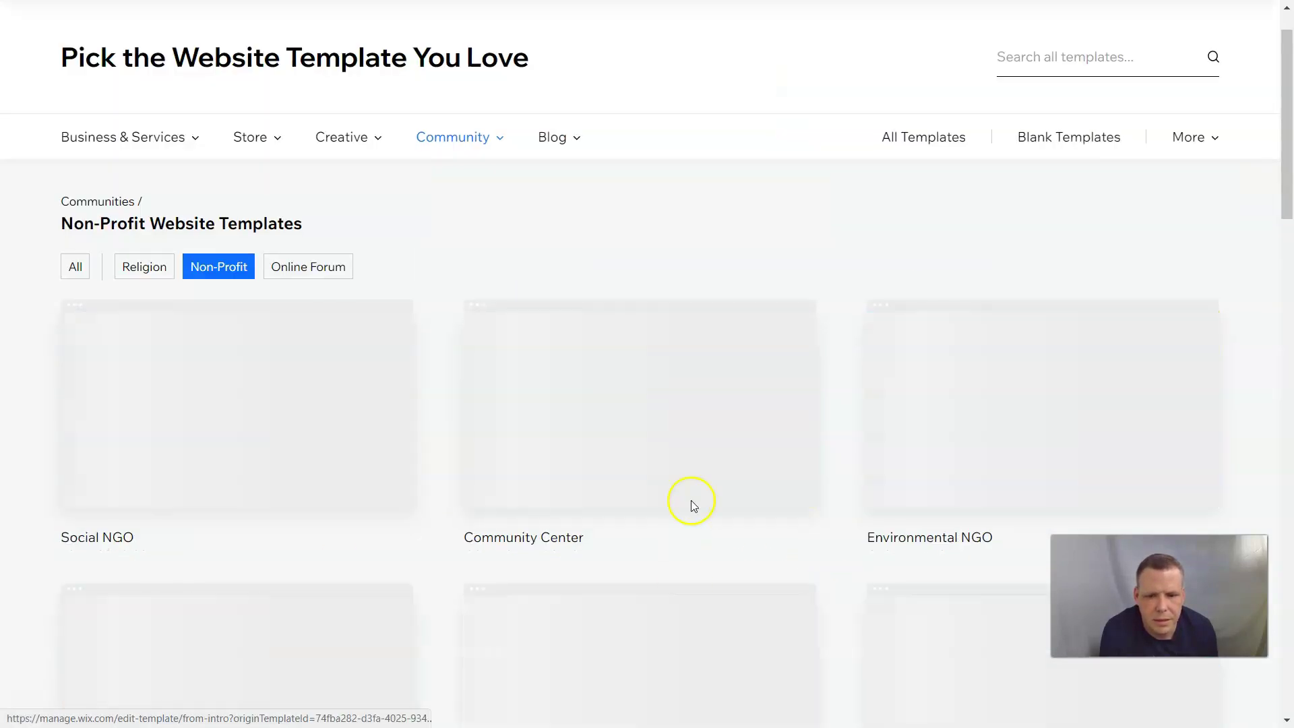
- Preview the Helping Hands wildfire relief template and open it for editing
scroll(692, 499, down, 1)
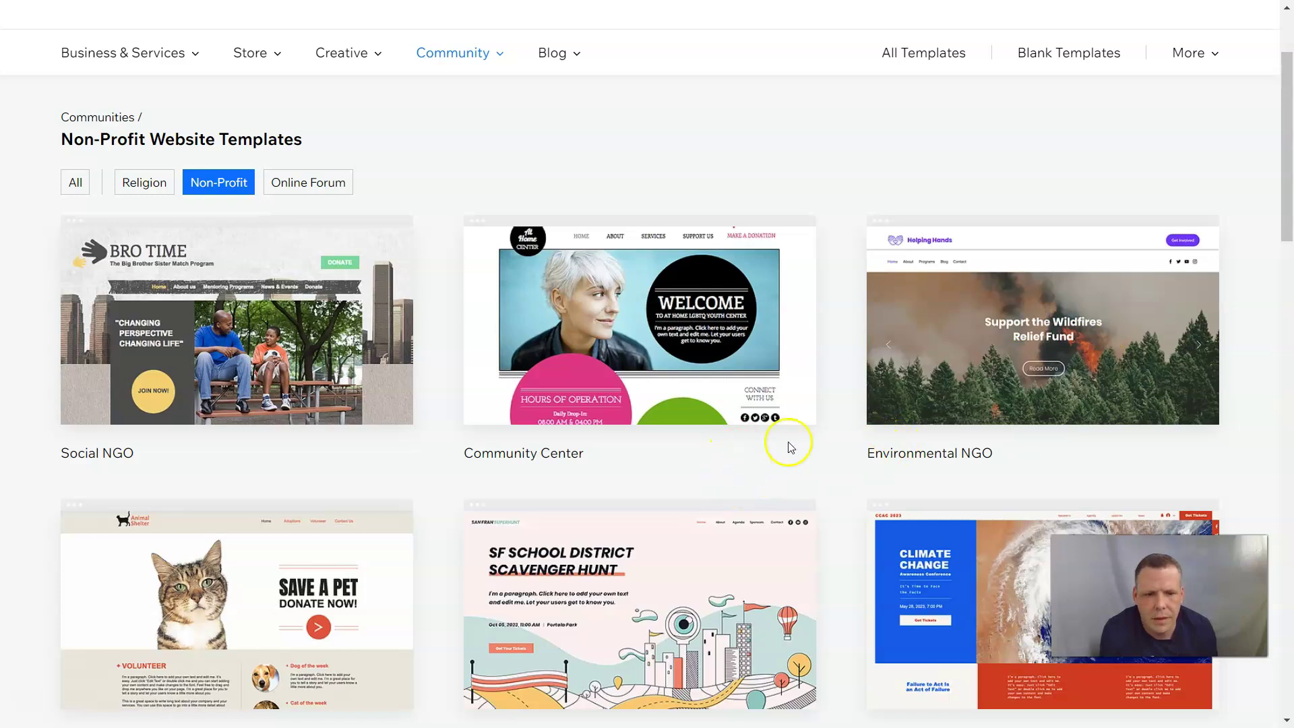
click(1032, 362)
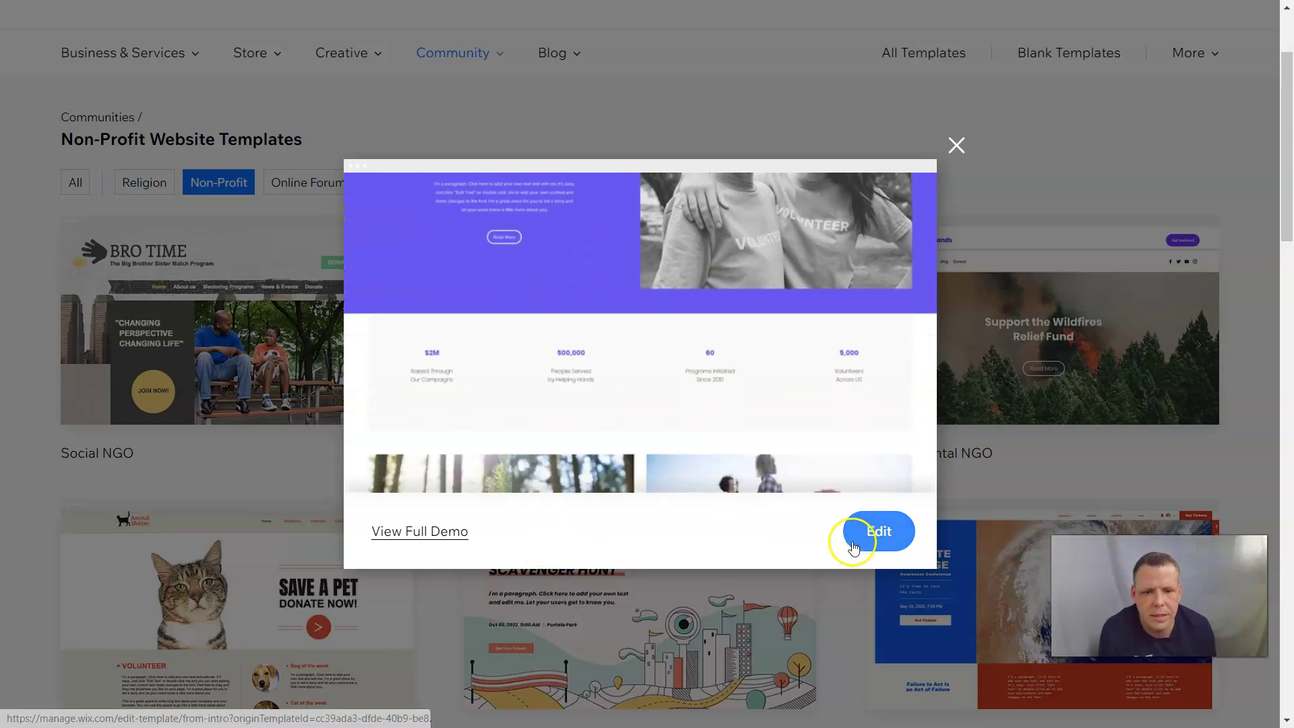
click(874, 533)
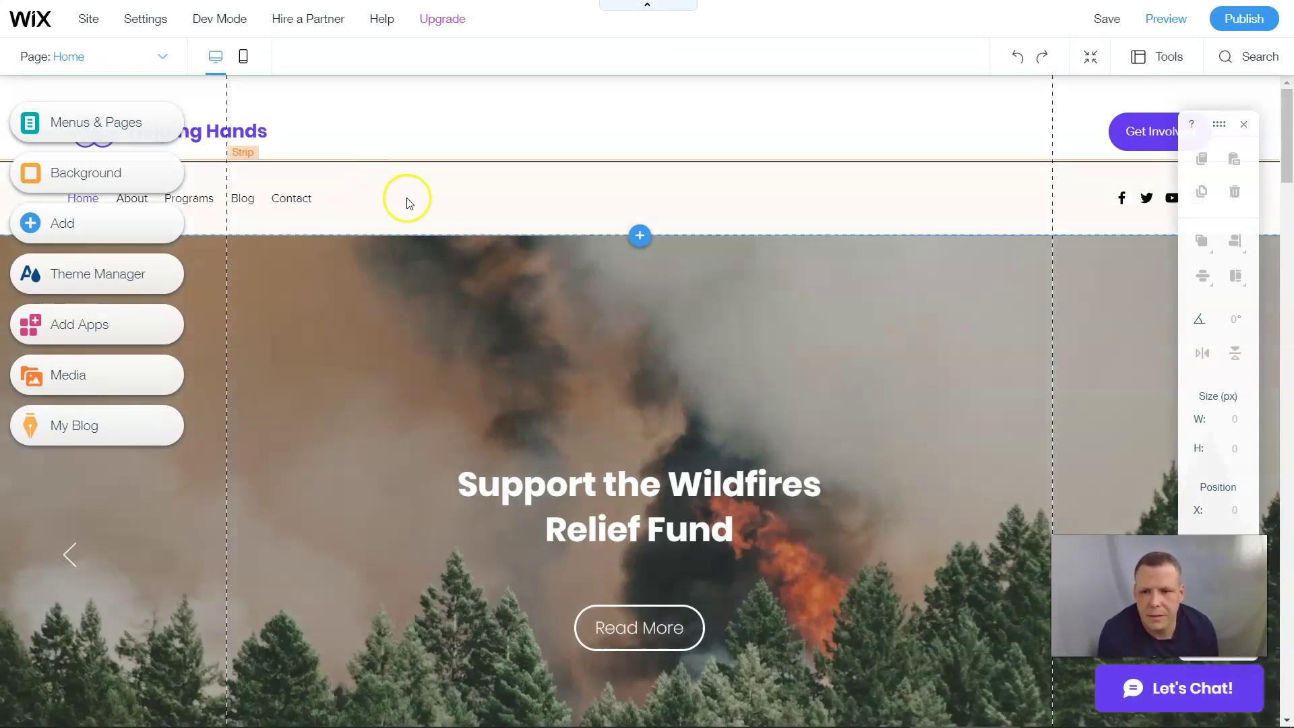
- Move the Helping Hands title to the horizontal centre of the header, at about x 405, y 35
scroll(487, 231, down, 3)
scroll(490, 239, up, 3)
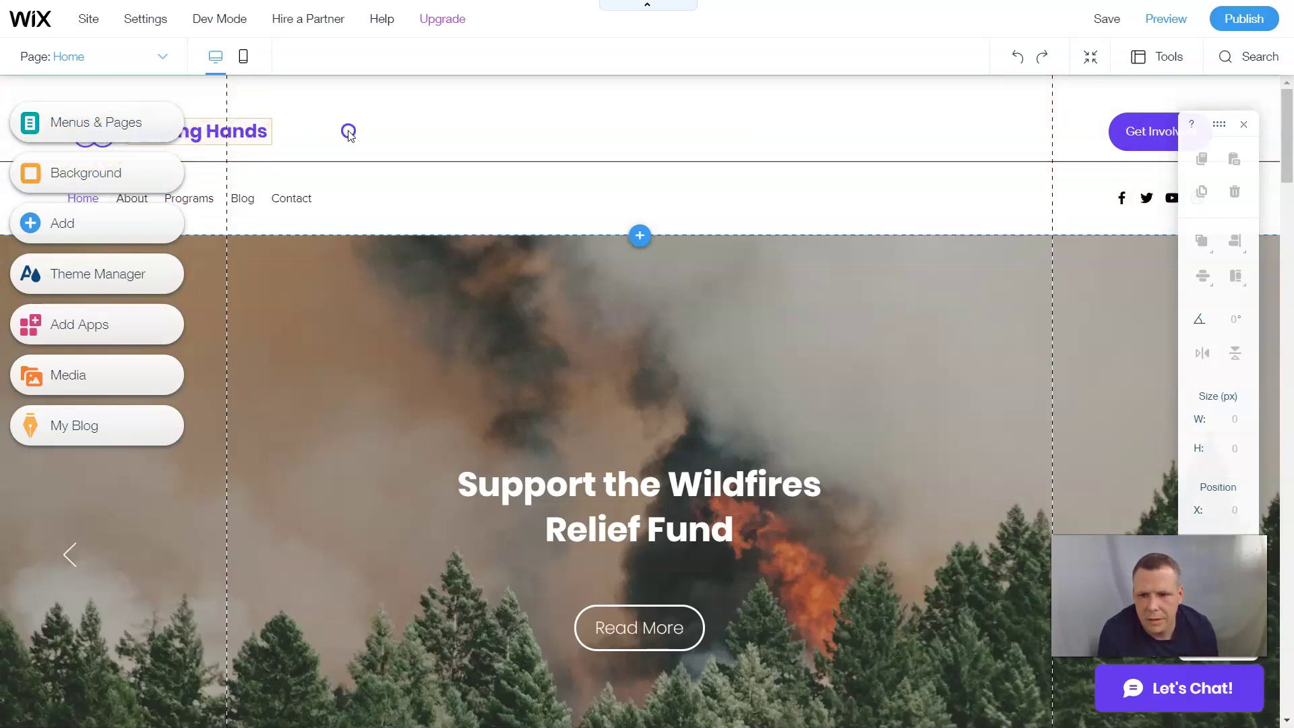
drag(270, 134, 590, 121)
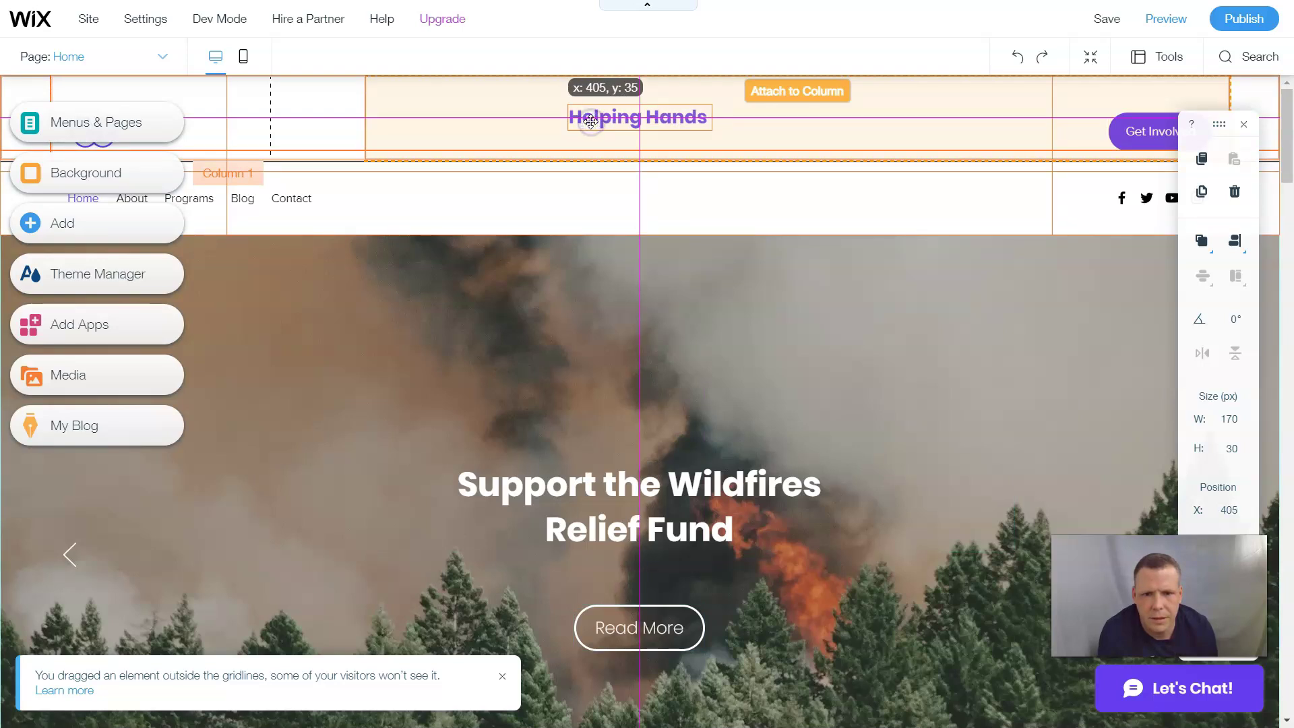
drag(590, 121, 590, 122)
click(574, 120)
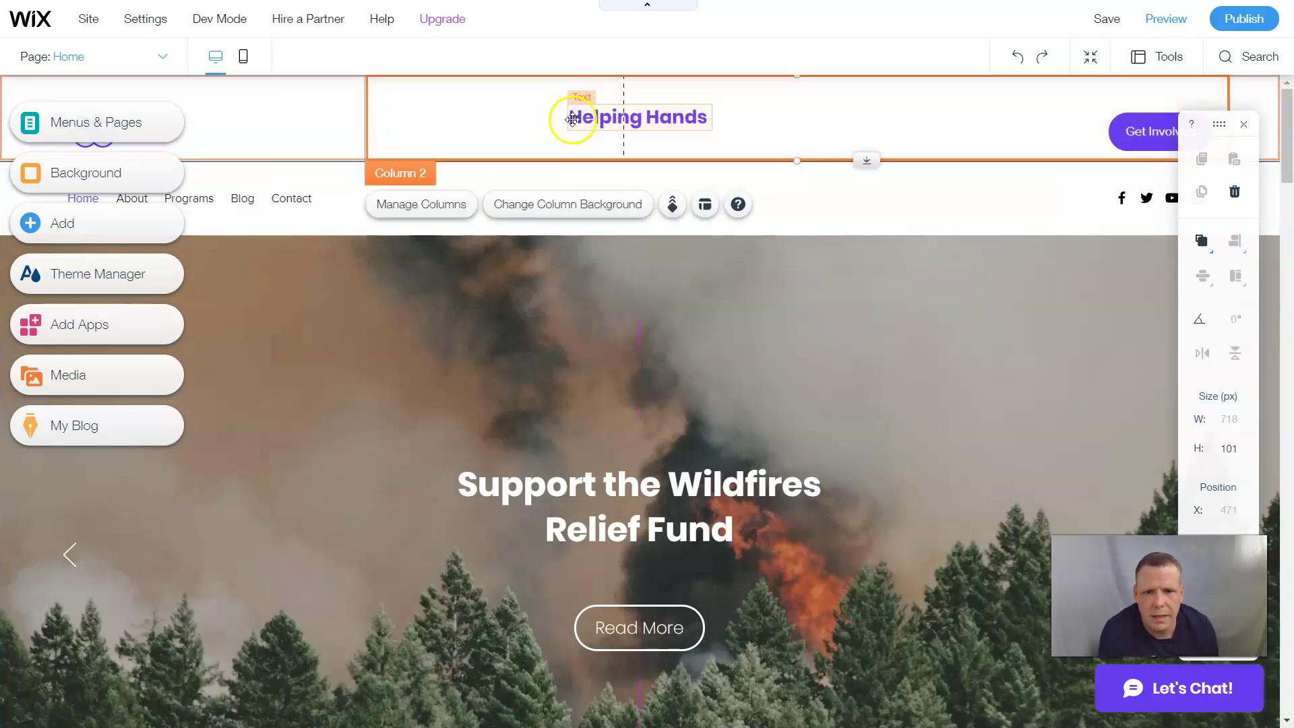
- Change the header title's text to "Our Helping Hands"
click(573, 120)
double_click(550, 127)
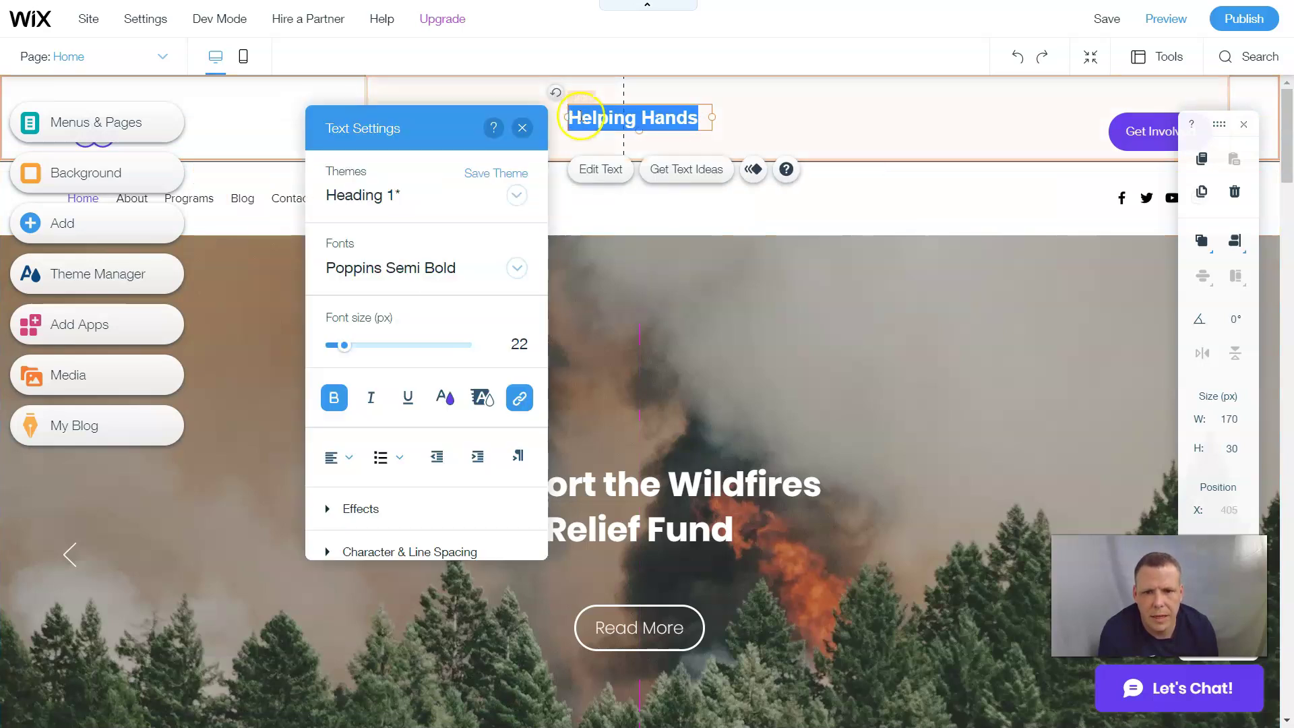
click(574, 119)
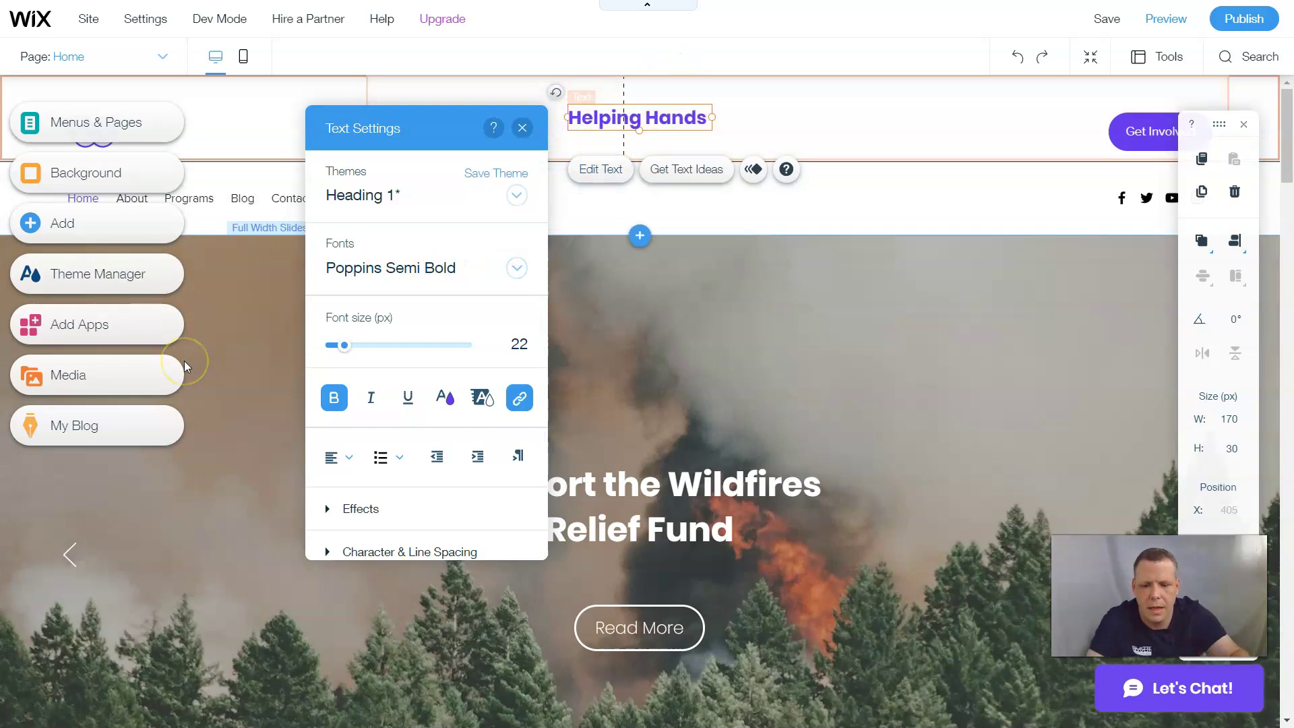
text(Our)
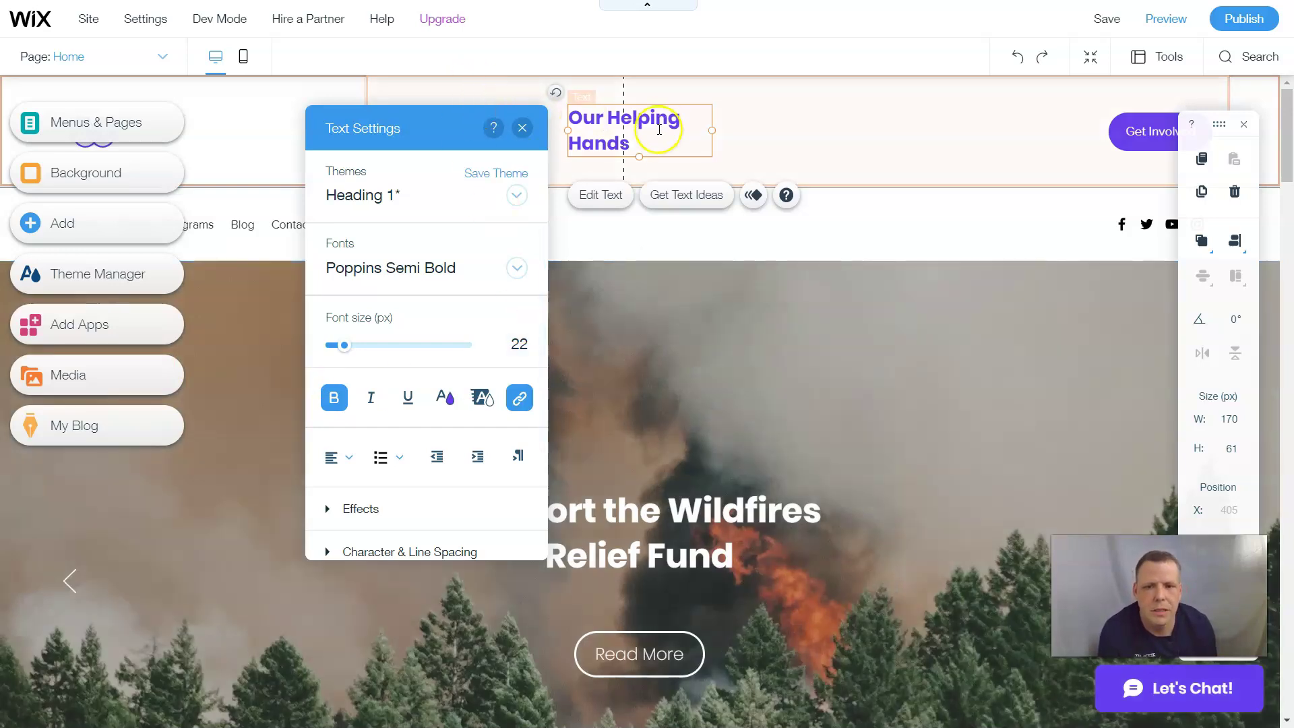
- Italicize the whole header title
drag(656, 139, 561, 116)
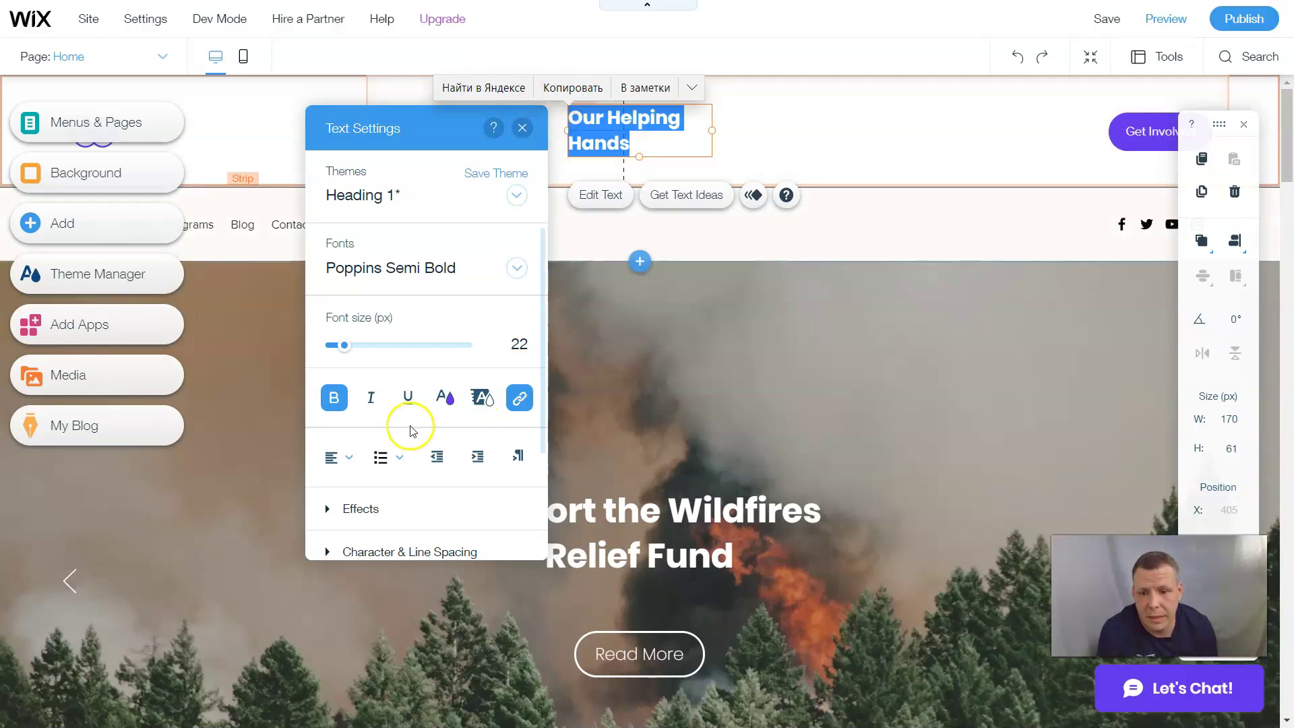
click(371, 402)
click(842, 153)
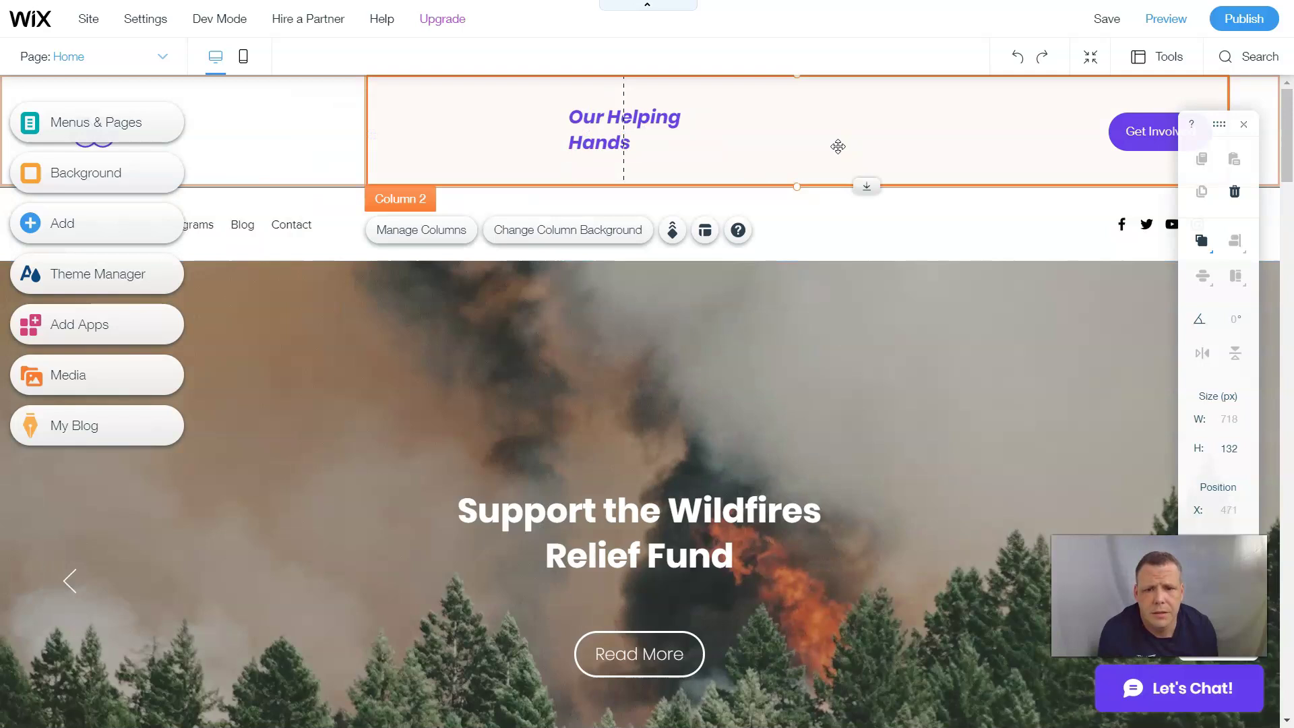
- Widen the header title's text box to about 232 px and recentre it at about x 374, y 45
click(647, 143)
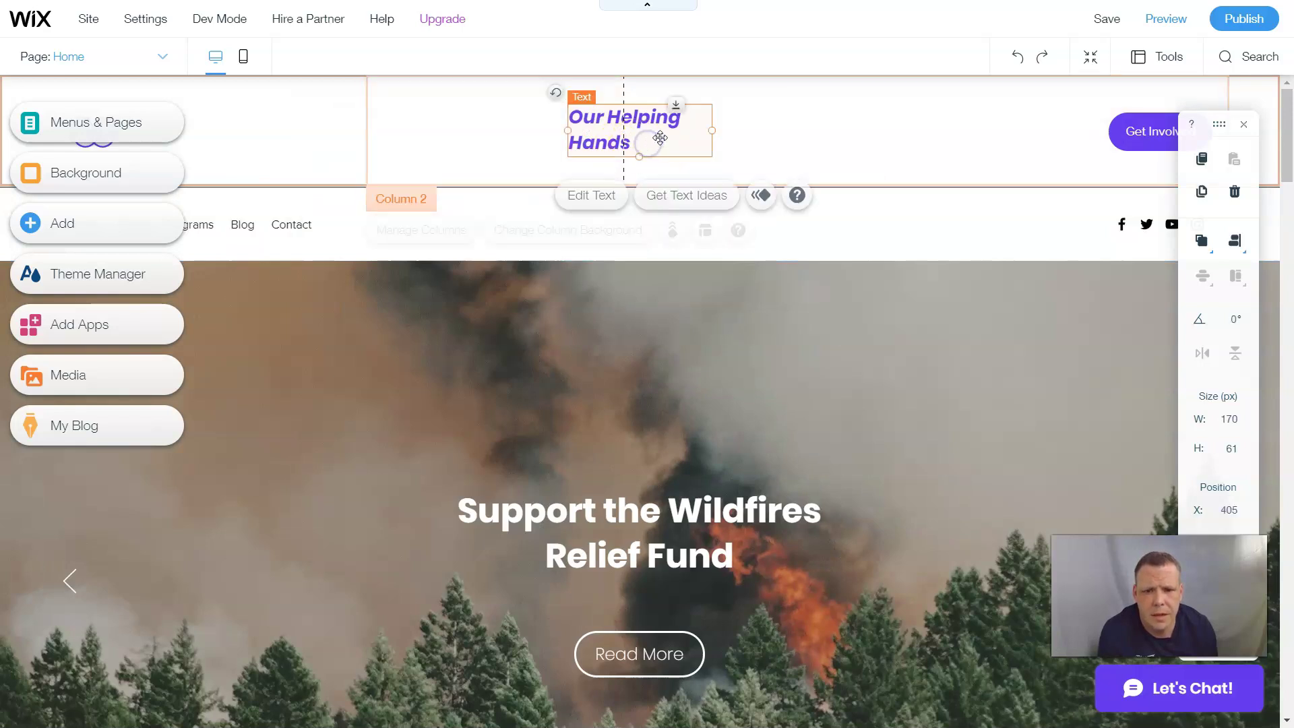
drag(731, 125, 765, 129)
click(681, 119)
drag(681, 118, 655, 118)
drag(659, 121, 659, 126)
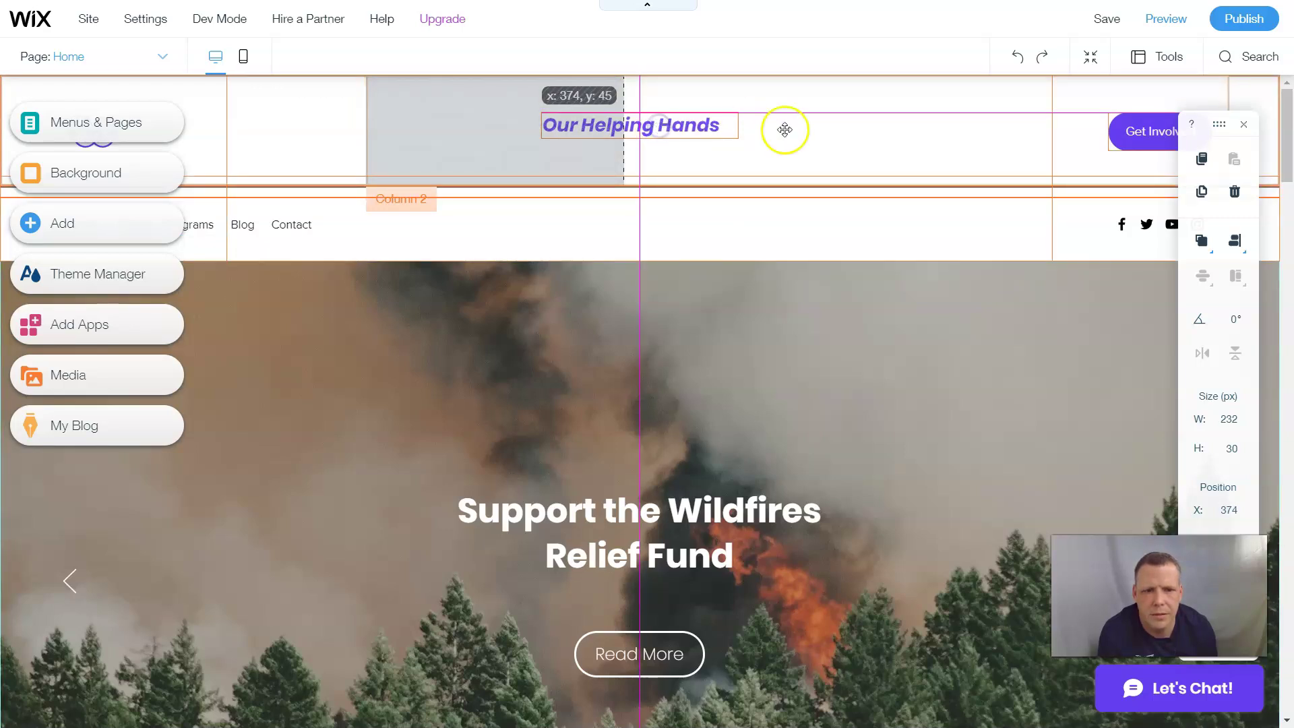
click(842, 116)
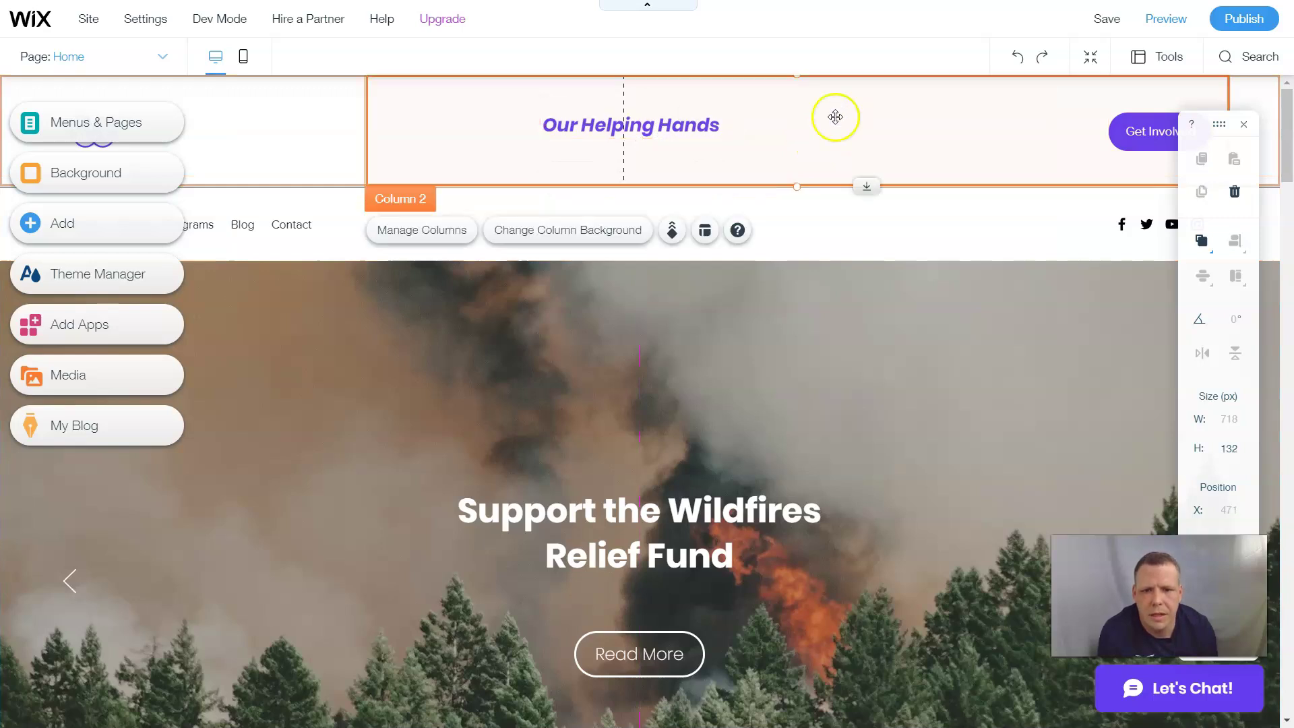
- Apply the Glide-In animation to the header title
click(697, 132)
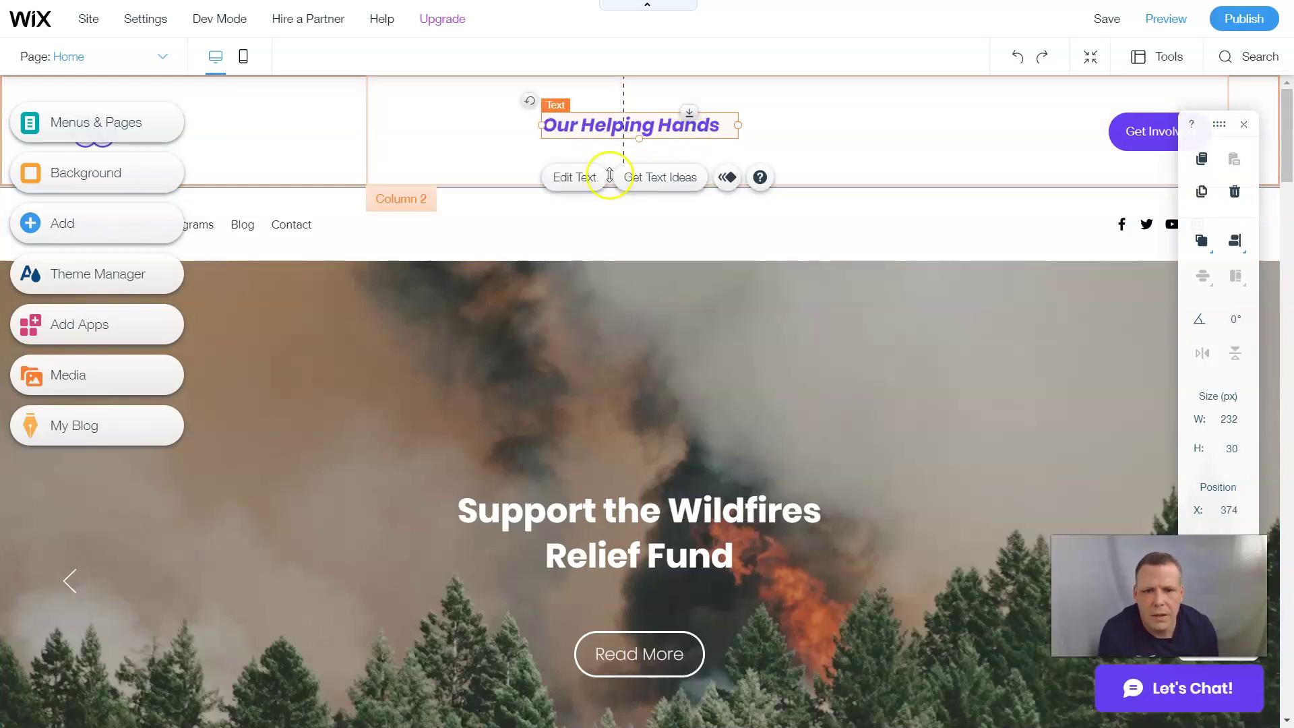
click(732, 179)
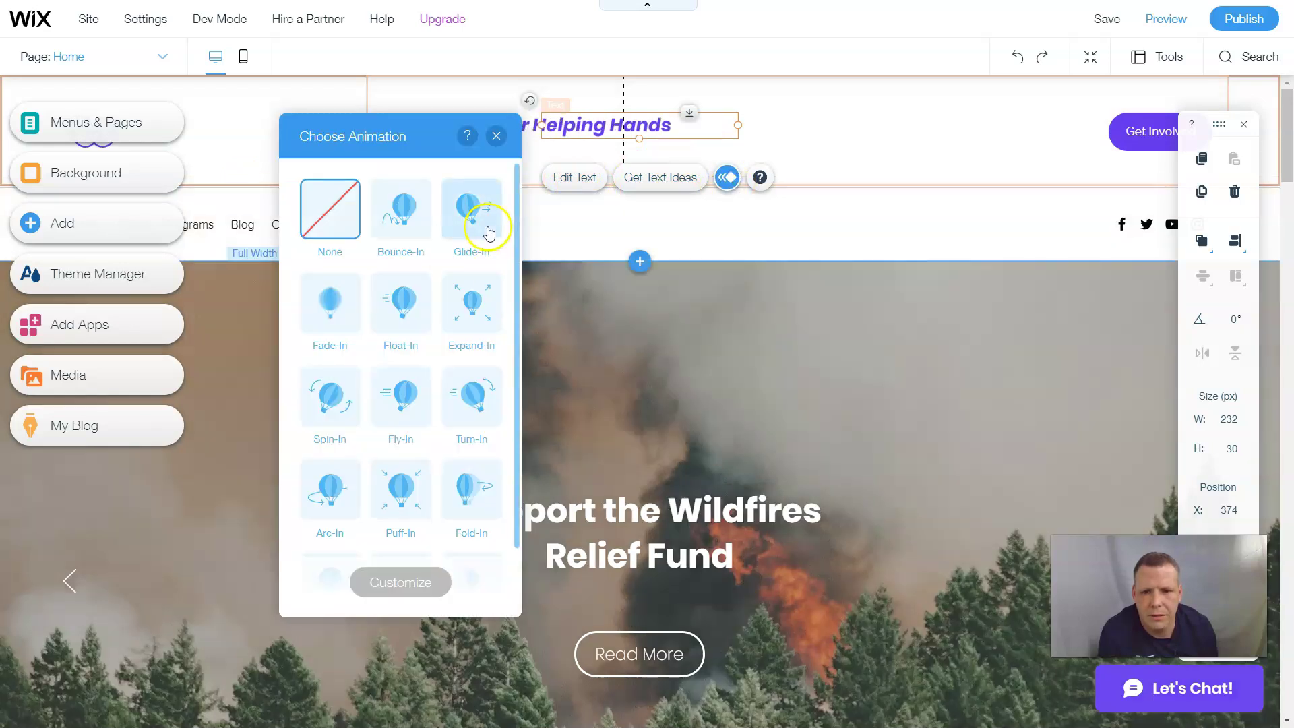
click(492, 236)
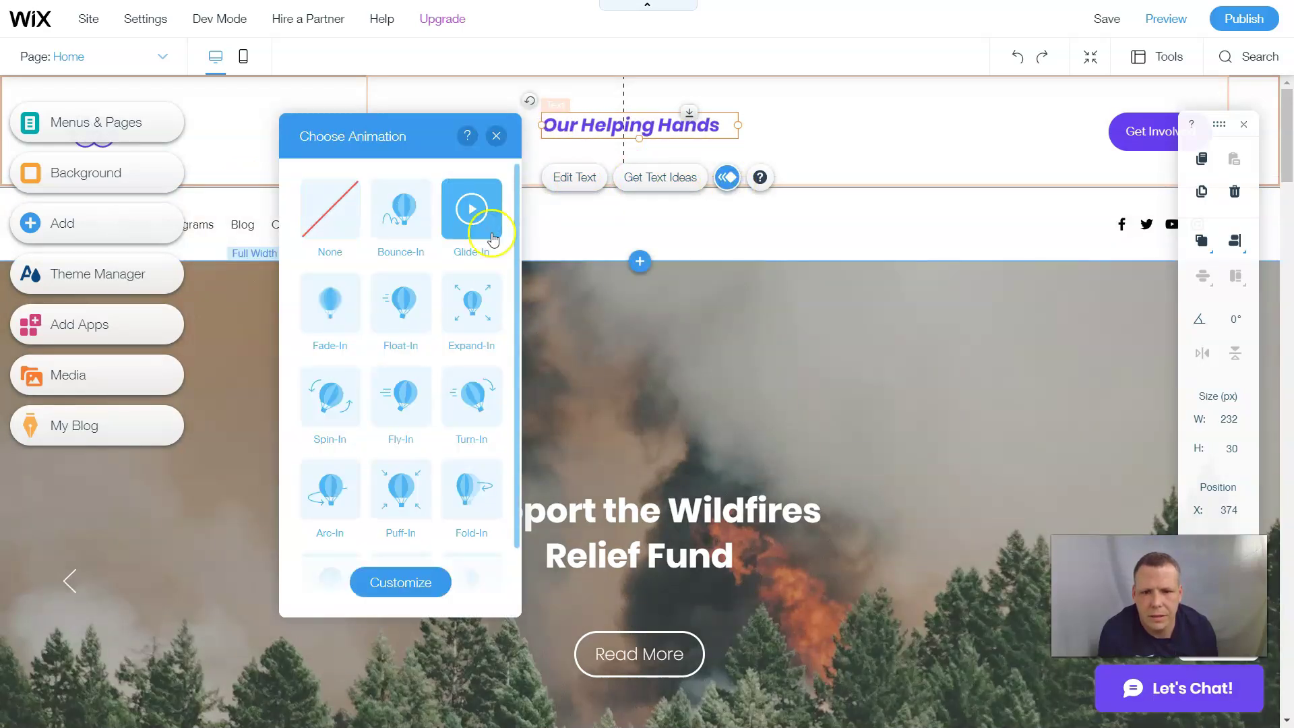
click(497, 138)
- Move the horizontal navigation menu towards the middle of its header strip, at about x 151
scroll(784, 419, down, 6)
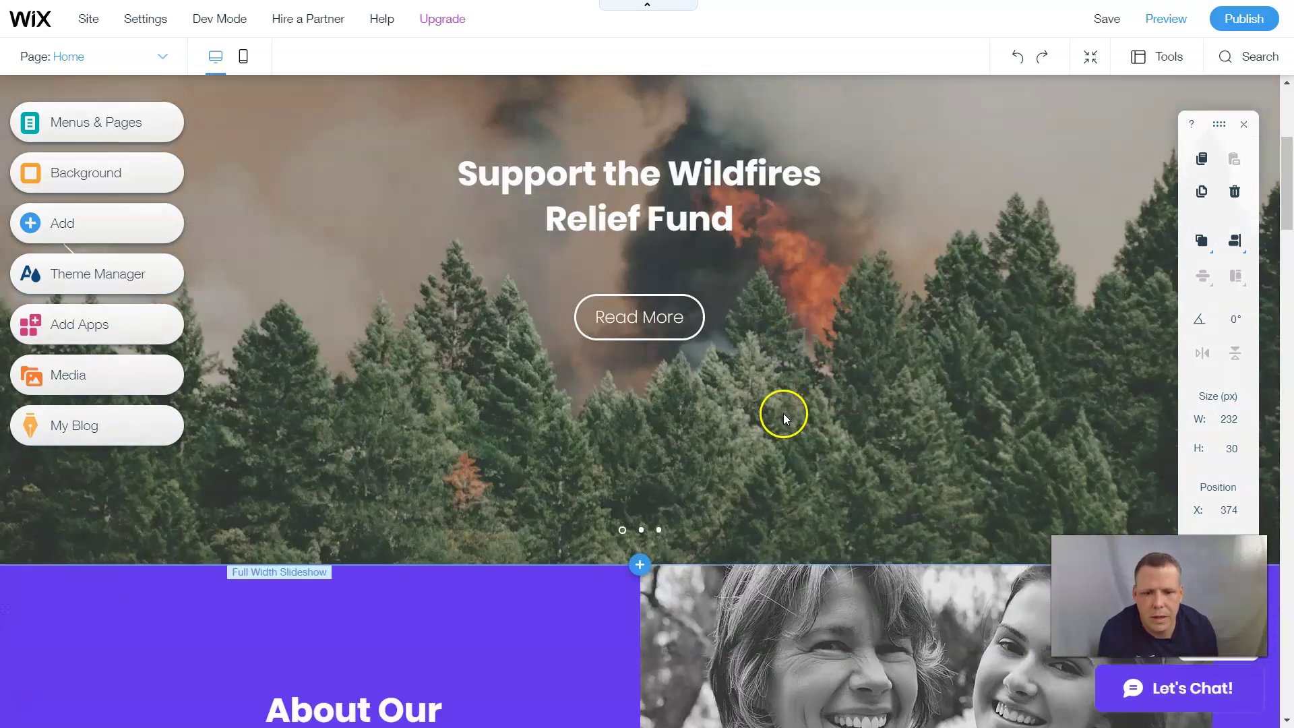
scroll(783, 414, up, 6)
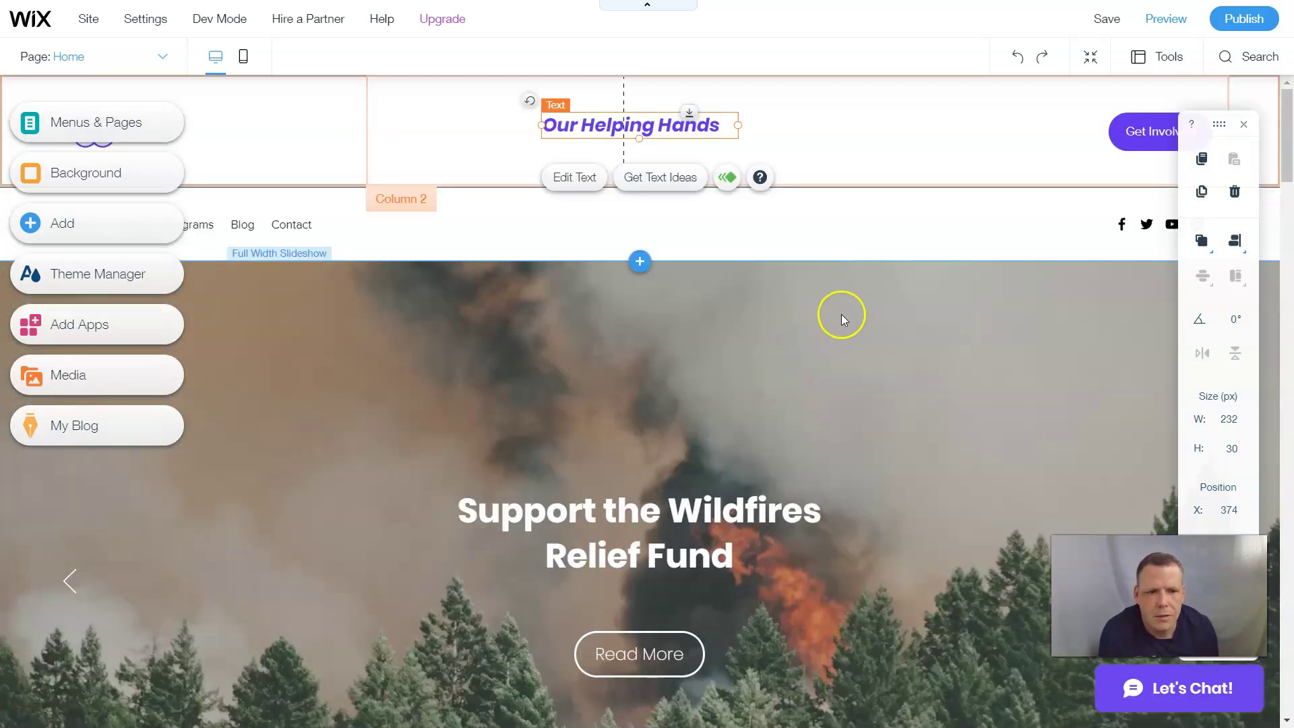
drag(279, 228, 279, 225)
drag(417, 232, 571, 222)
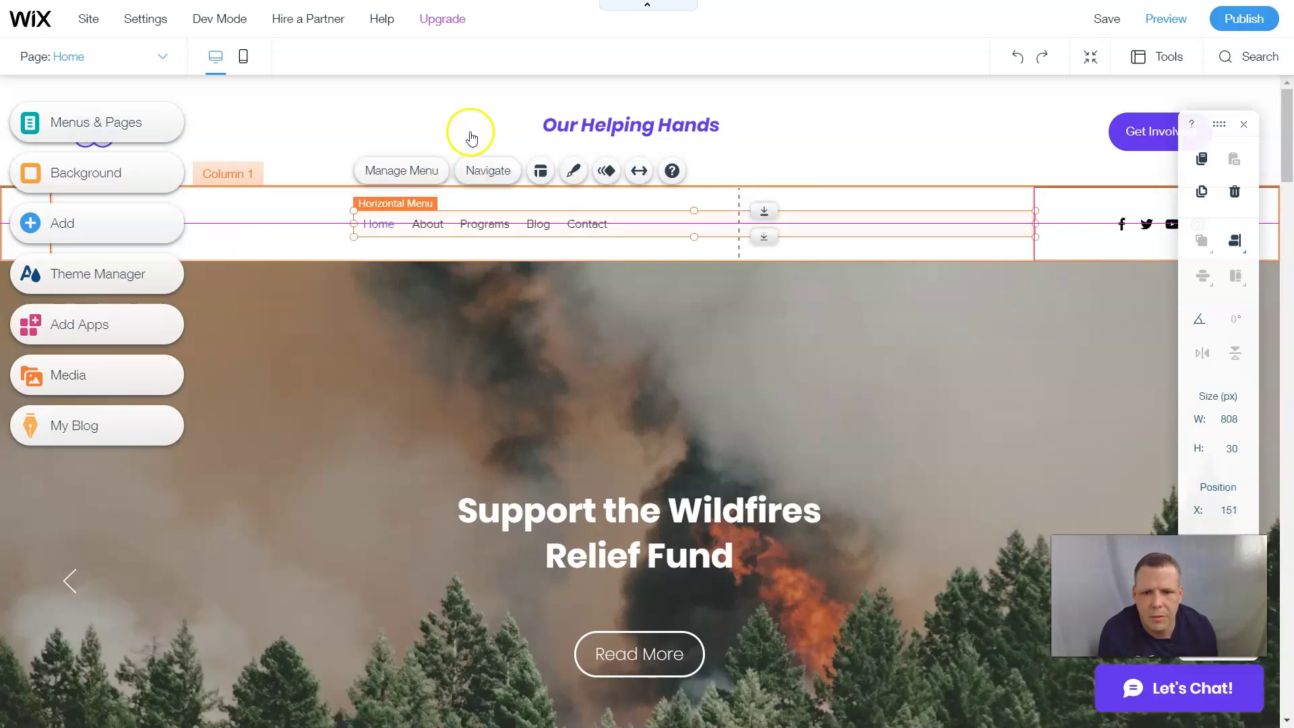
- Open the design presets for the horizontal navigation menu in the header
click(431, 99)
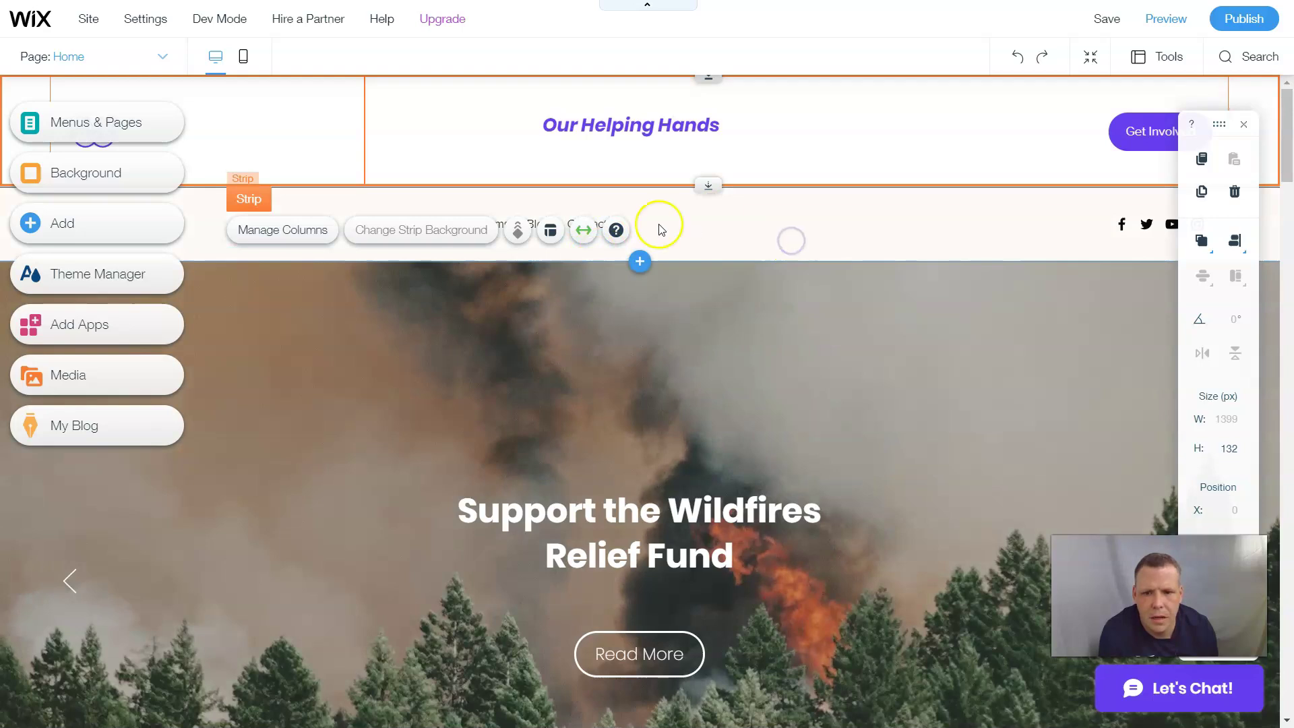
click(659, 228)
click(543, 224)
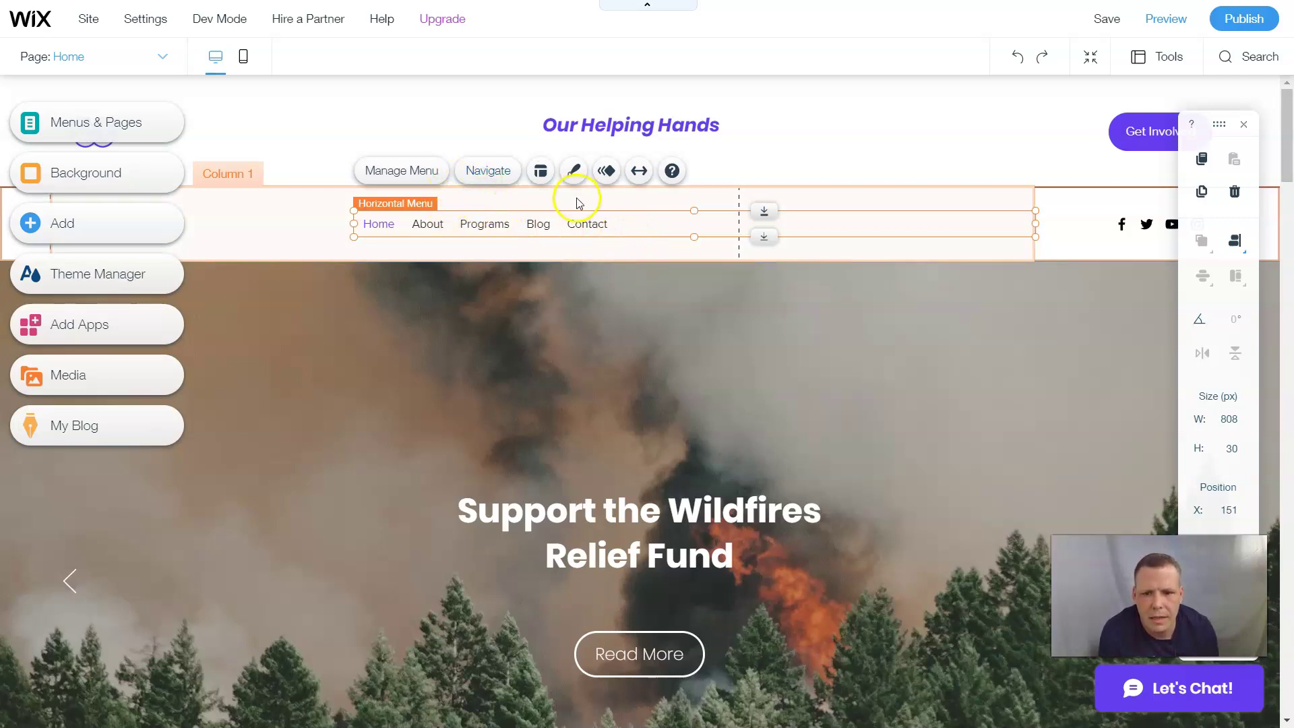
click(539, 169)
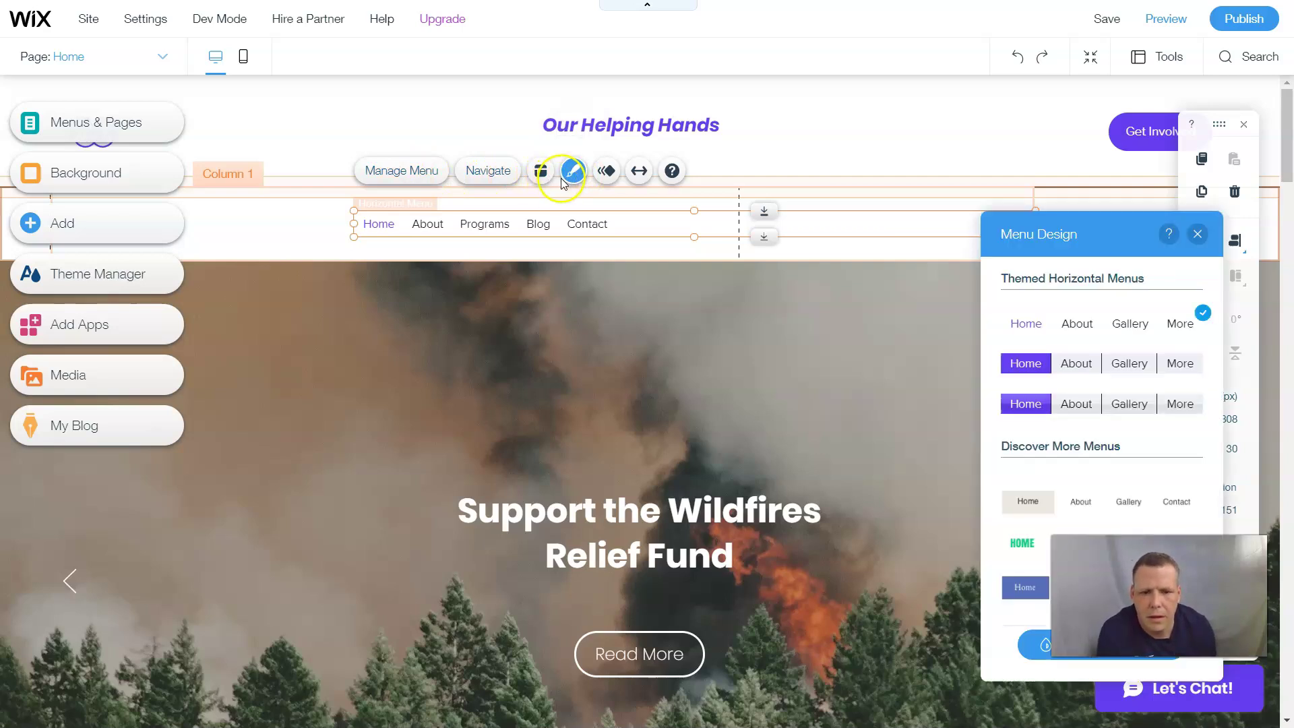
drag(1084, 234, 812, 232)
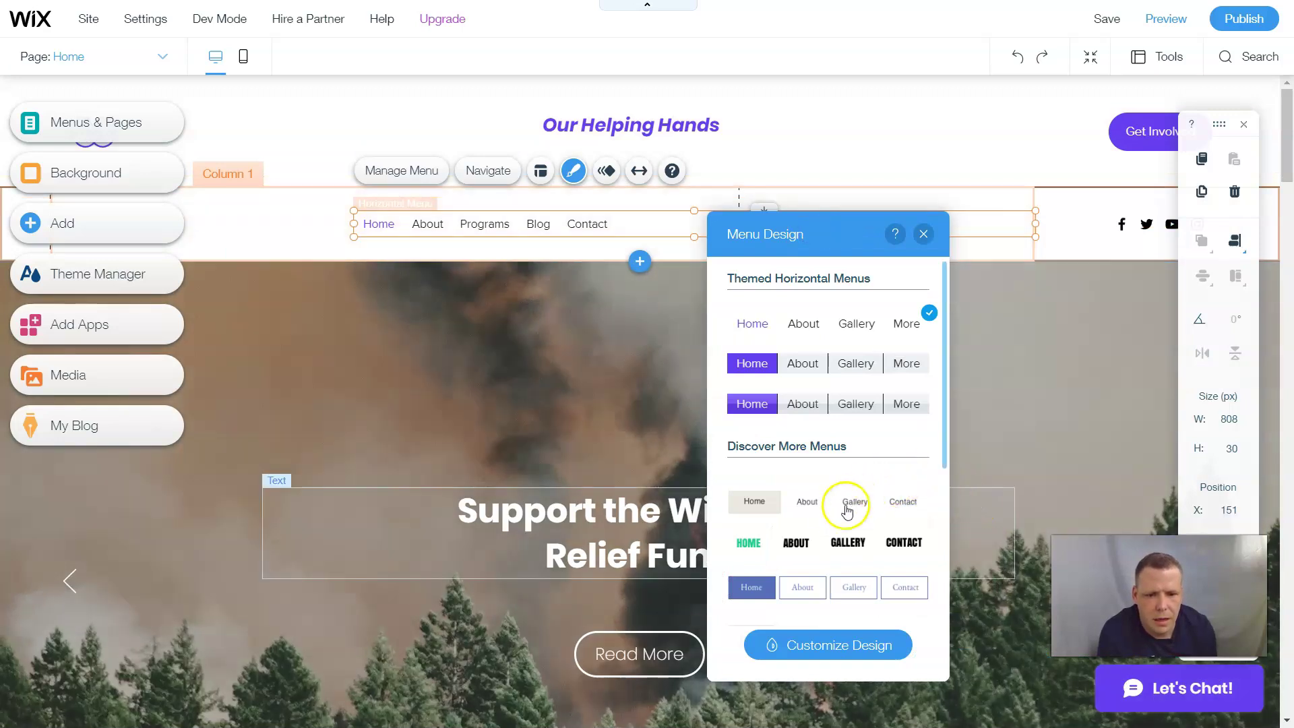
- Try several preset designs on the horizontal menu and apply the one with a pink-highlighted Home item, italic serif text and black underline
click(802, 585)
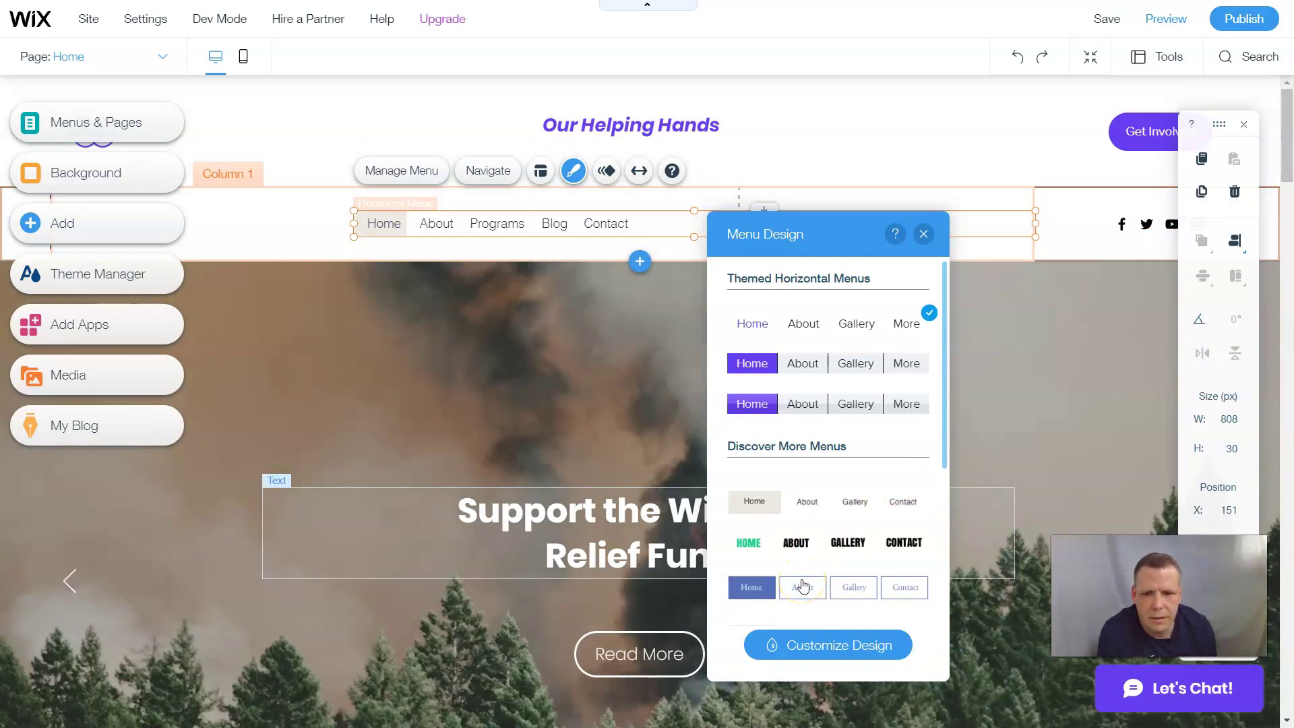
scroll(837, 484, down, 3)
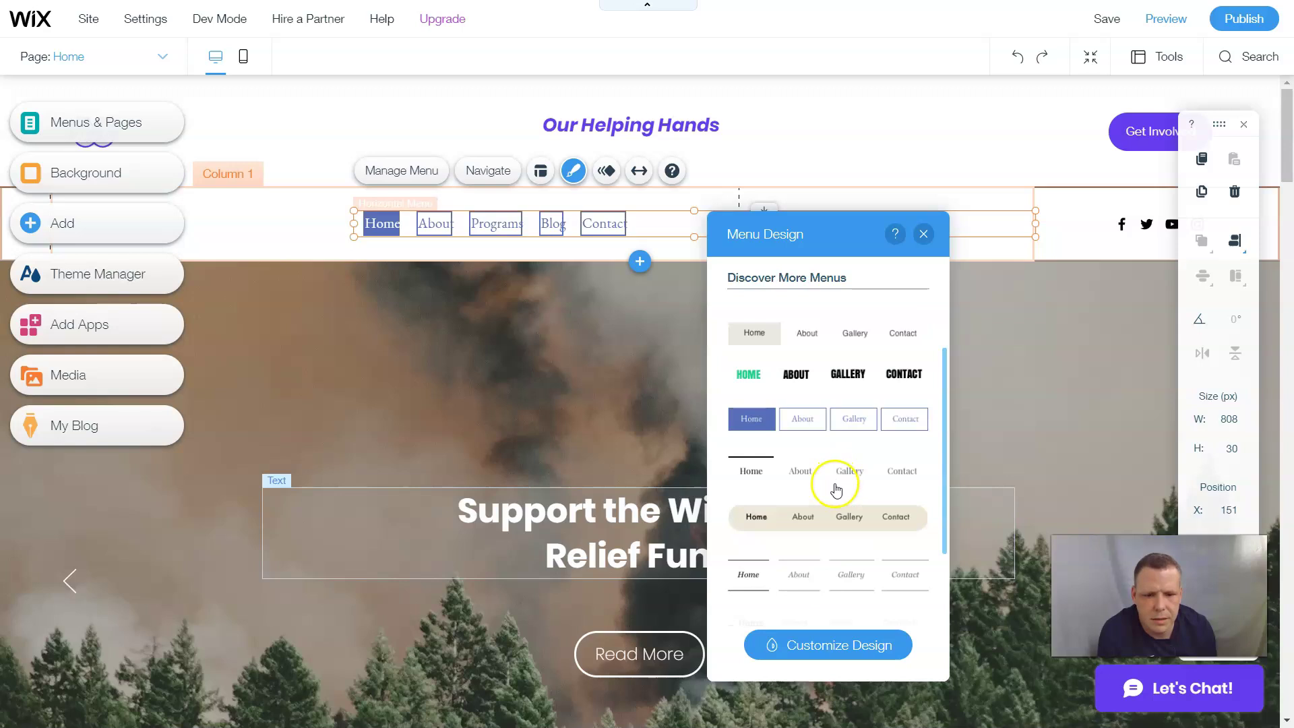
click(836, 488)
scroll(837, 488, down, 4)
click(759, 591)
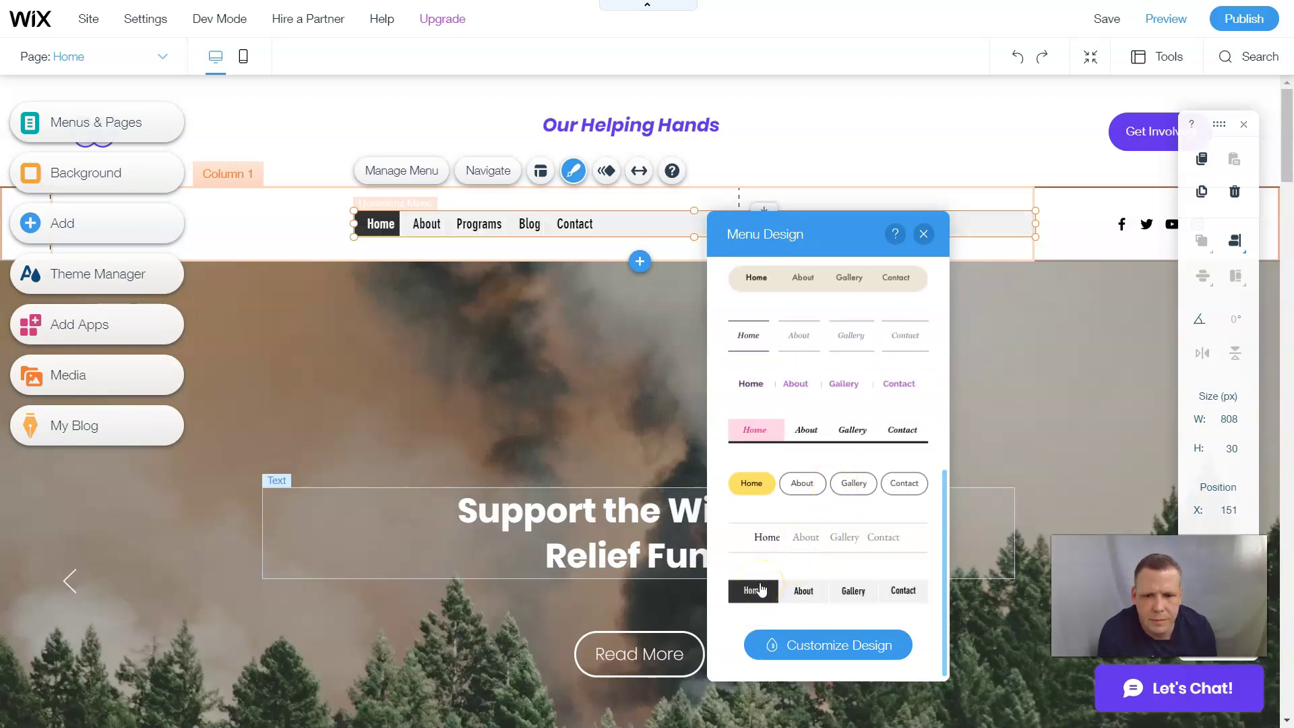
scroll(765, 580, up, 8)
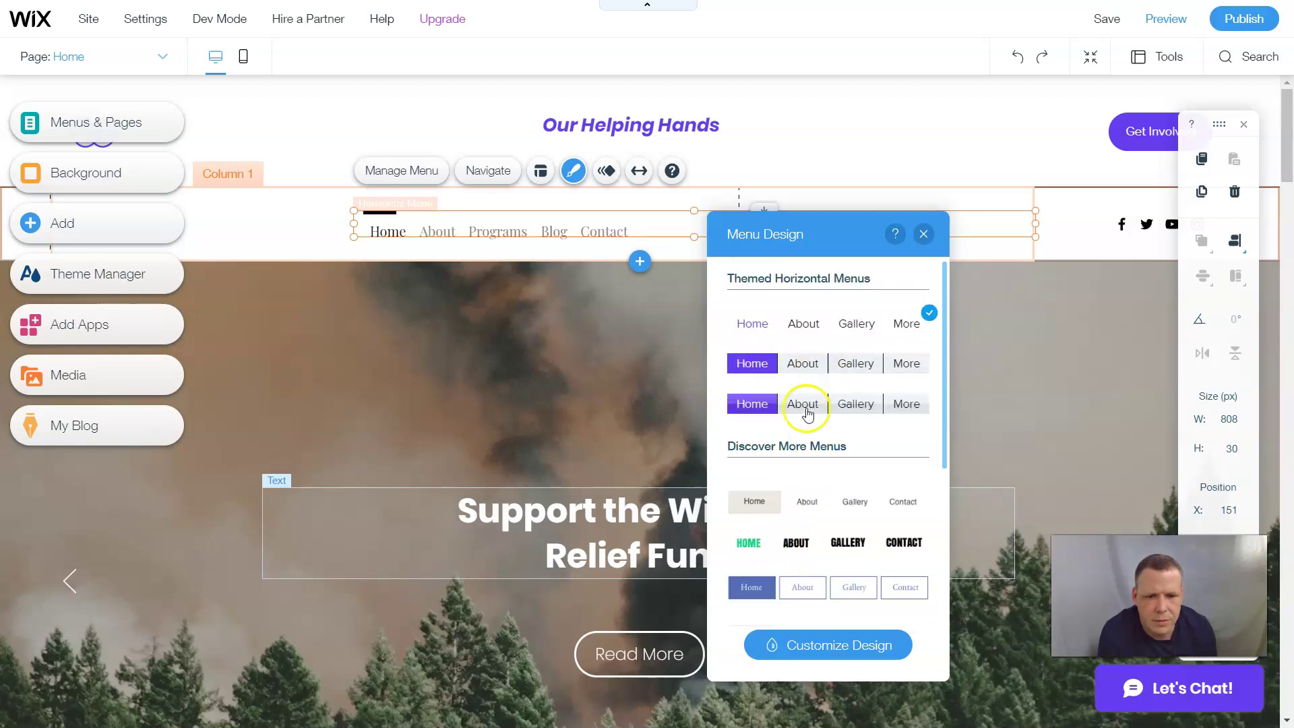
scroll(832, 514, down, 4)
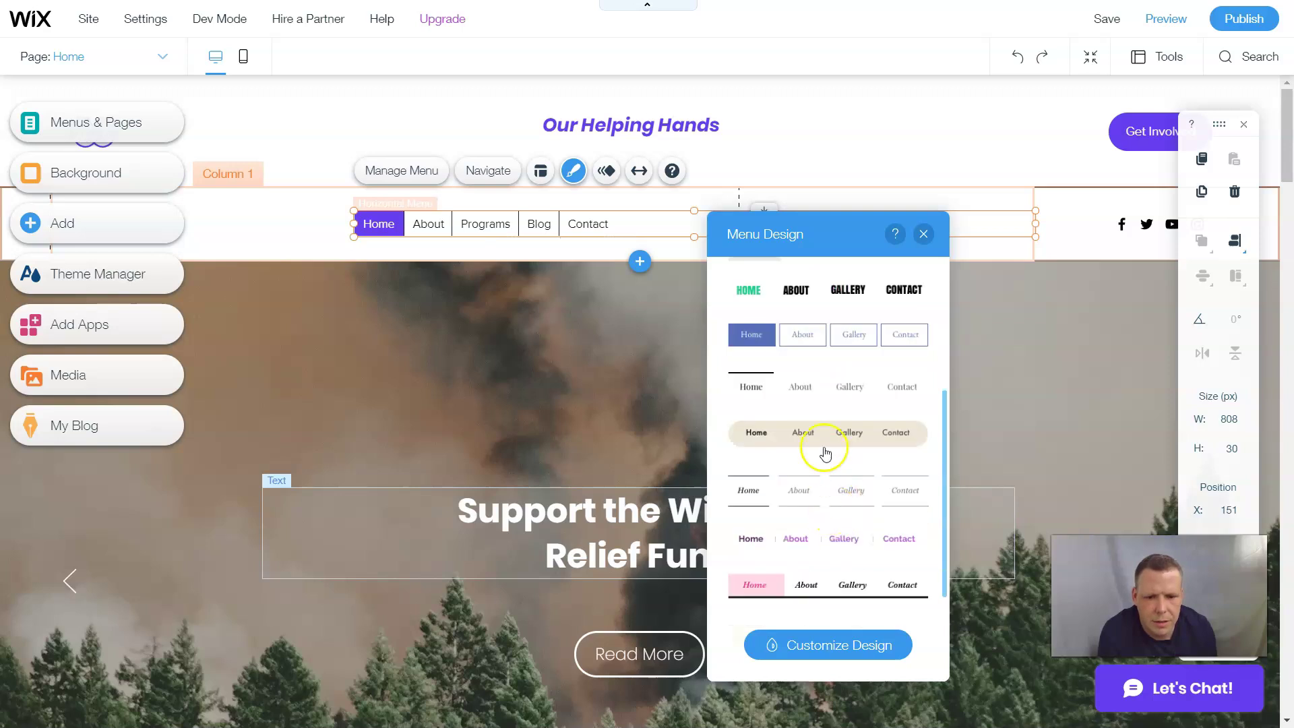
scroll(836, 565, down, 3)
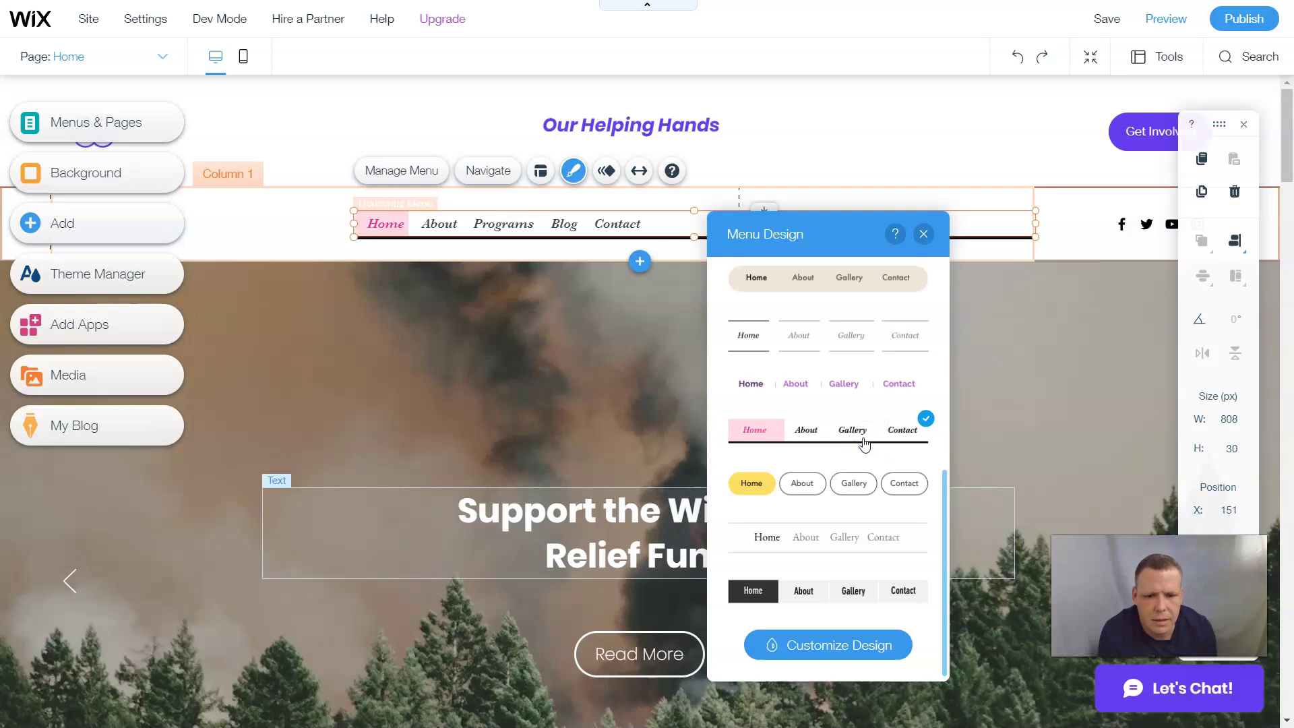
- Customize the menu's regular-state border with the near-black theme color #181818 at 100% opacity and a width of 3 px
click(824, 649)
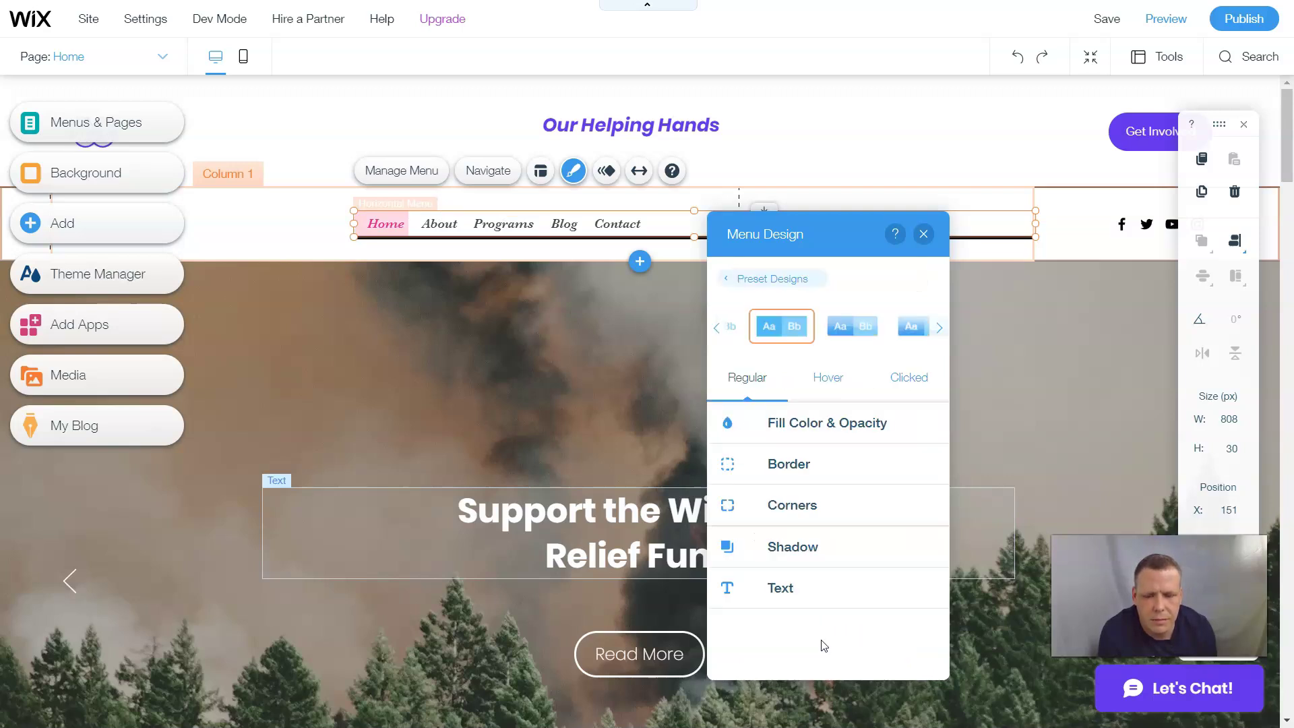
click(791, 476)
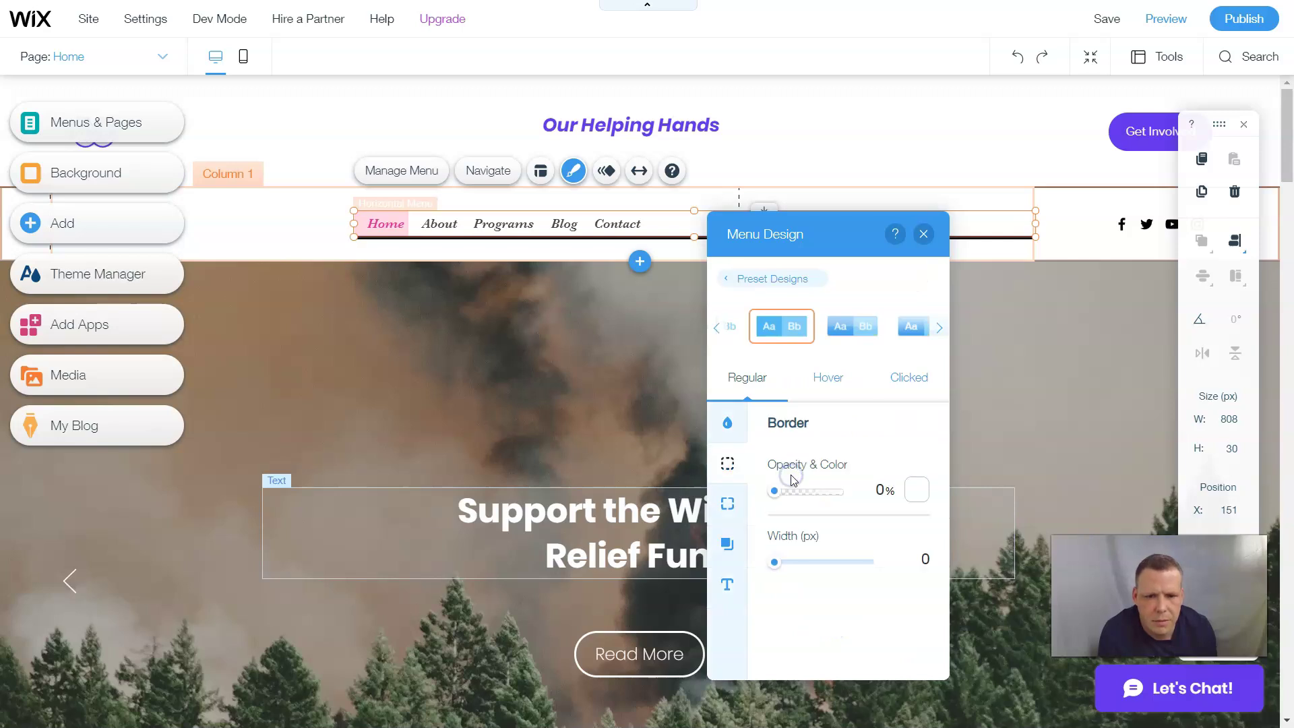
click(919, 490)
click(1073, 445)
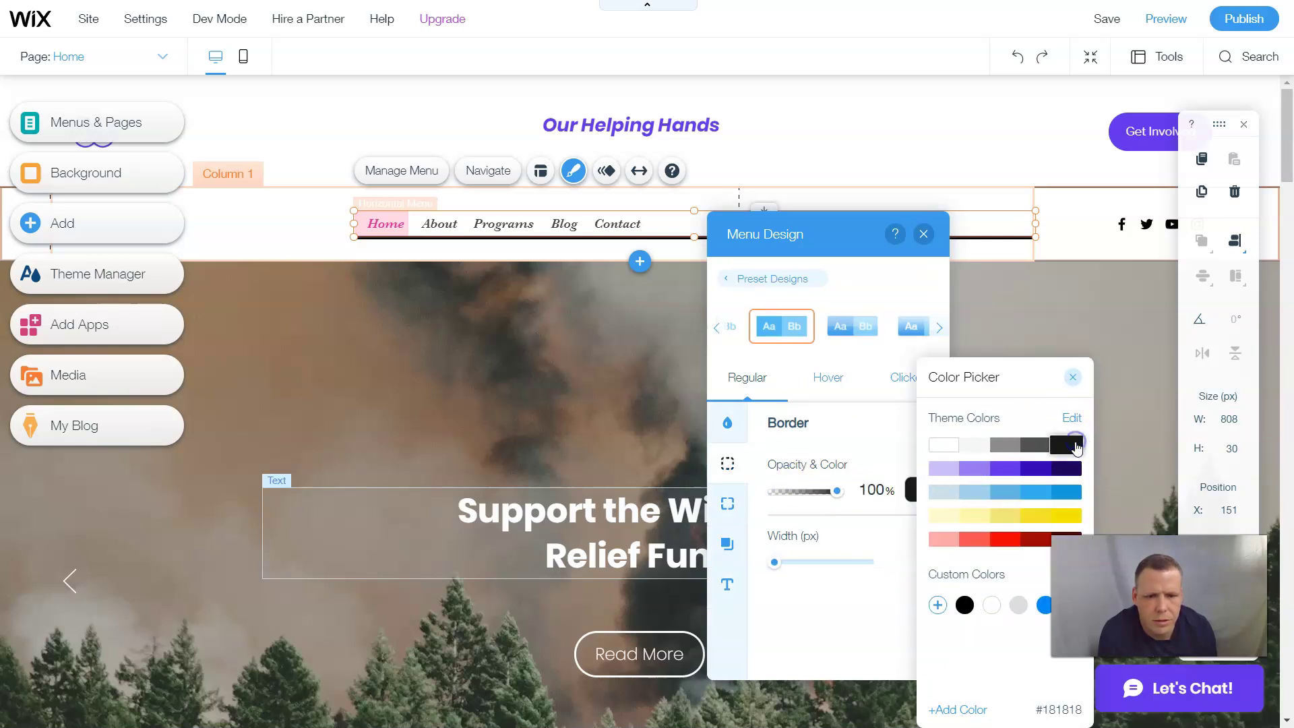
click(1077, 446)
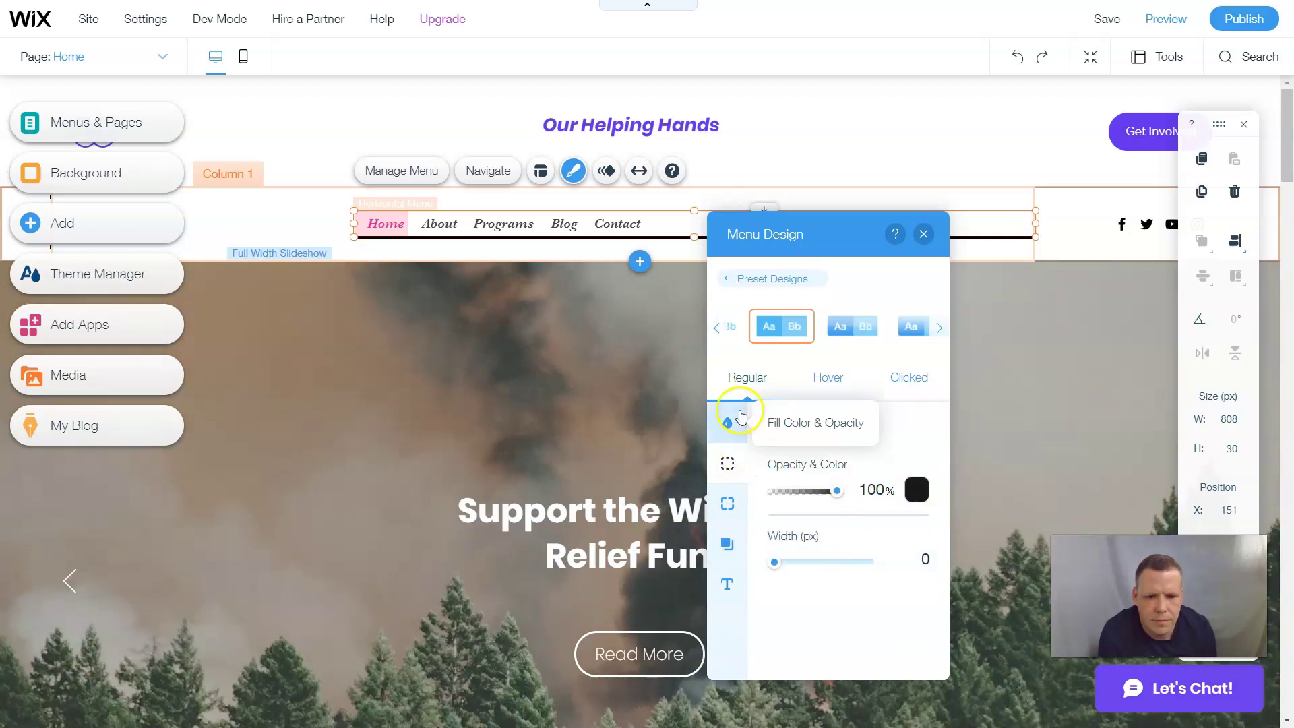
click(790, 564)
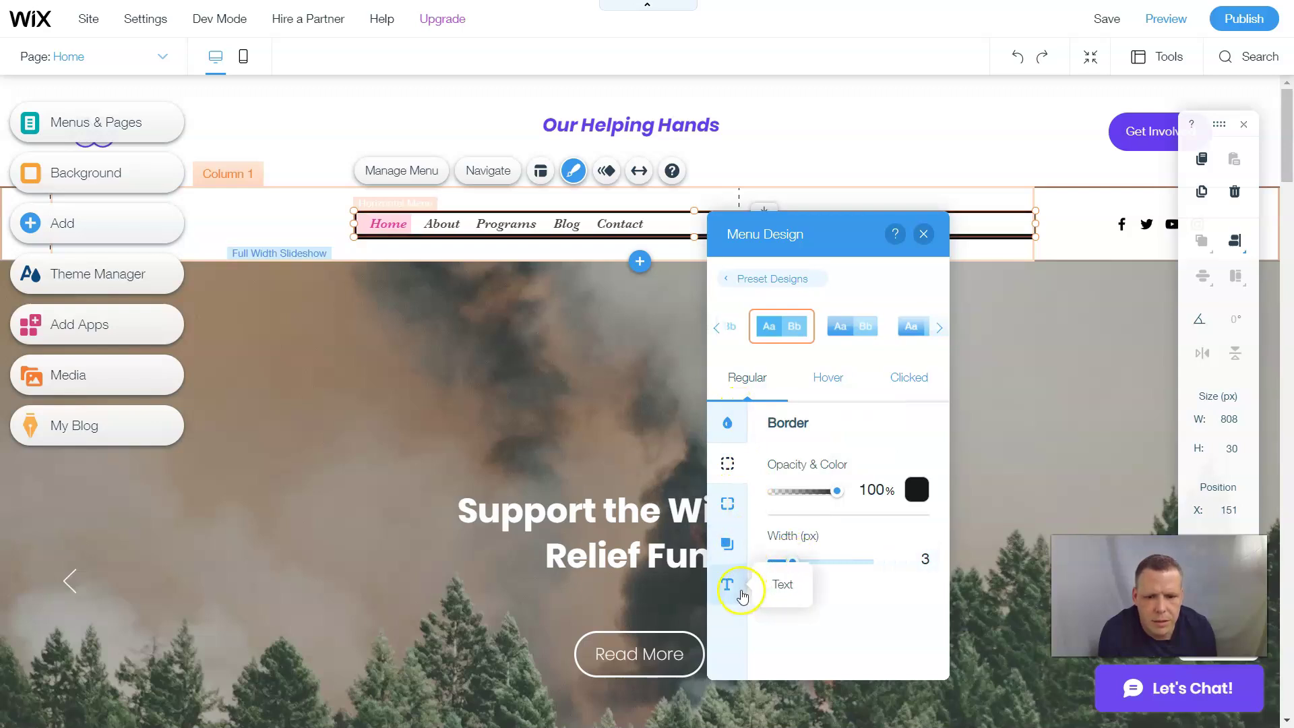
click(806, 562)
click(794, 563)
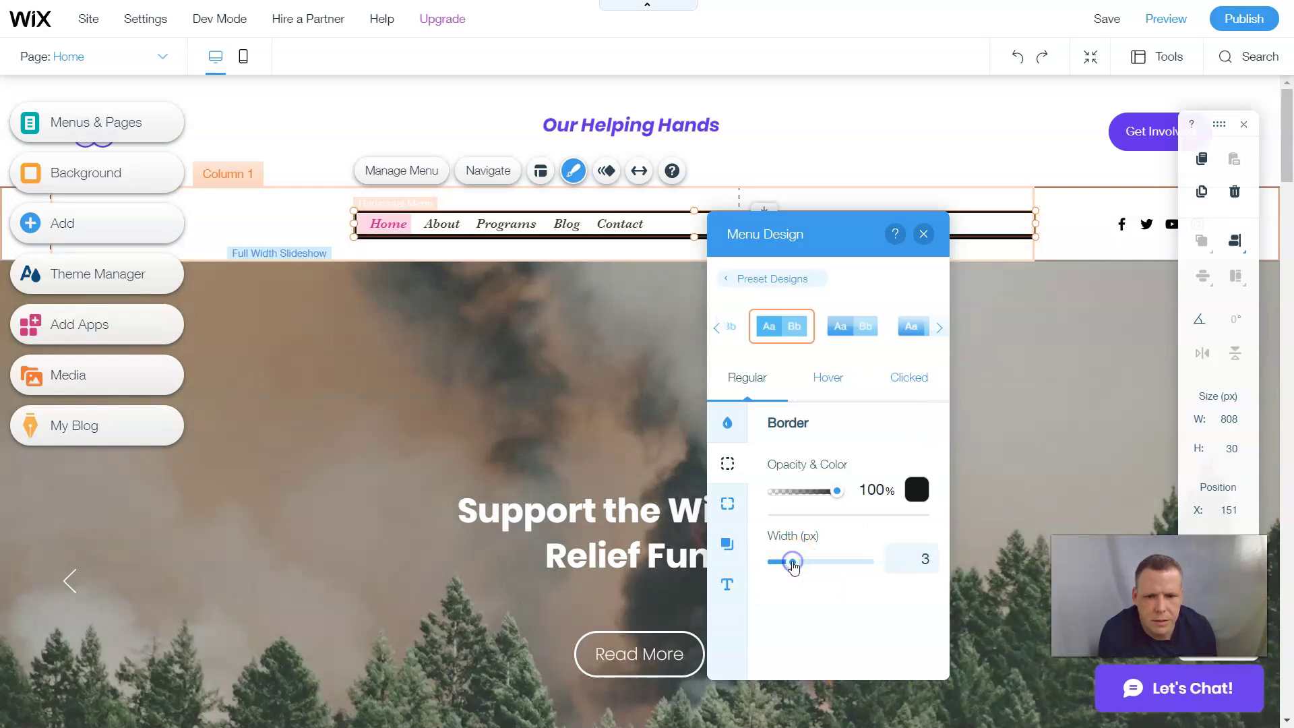
- Set the menu's regular-state text color to red with bold and italic styling, and close the design settings
click(729, 584)
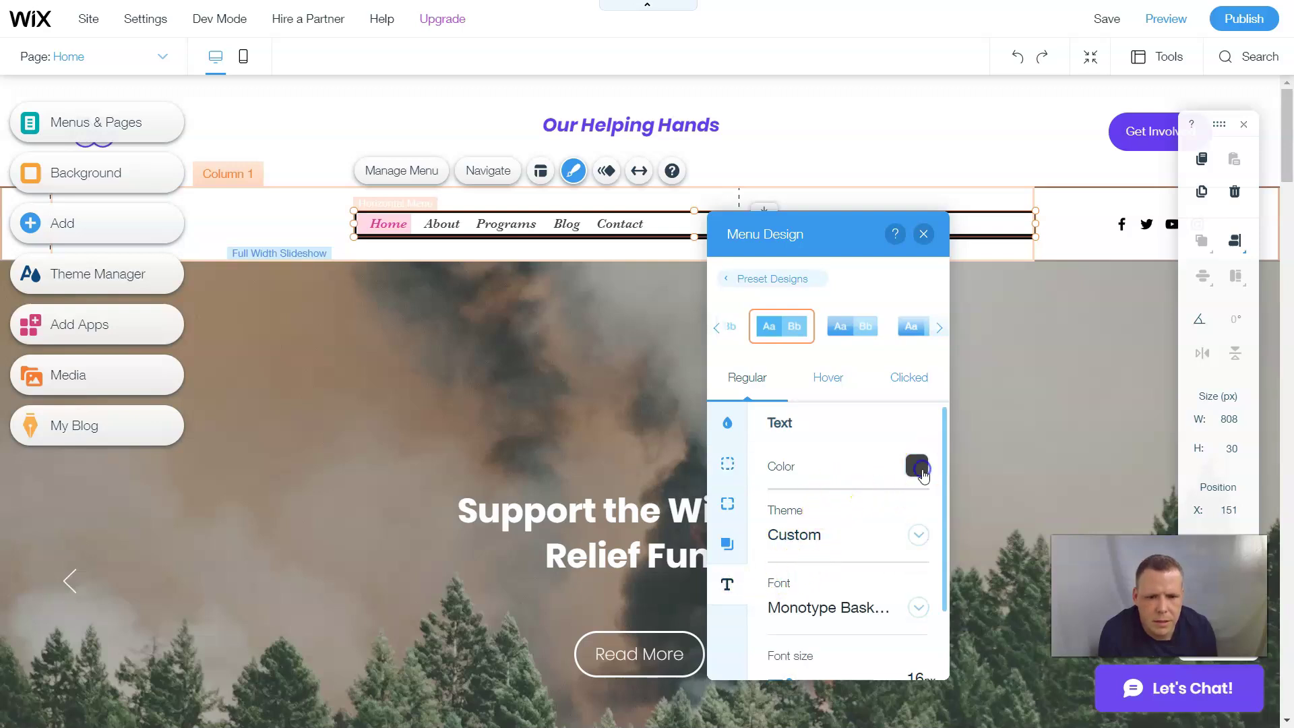
click(917, 467)
click(777, 453)
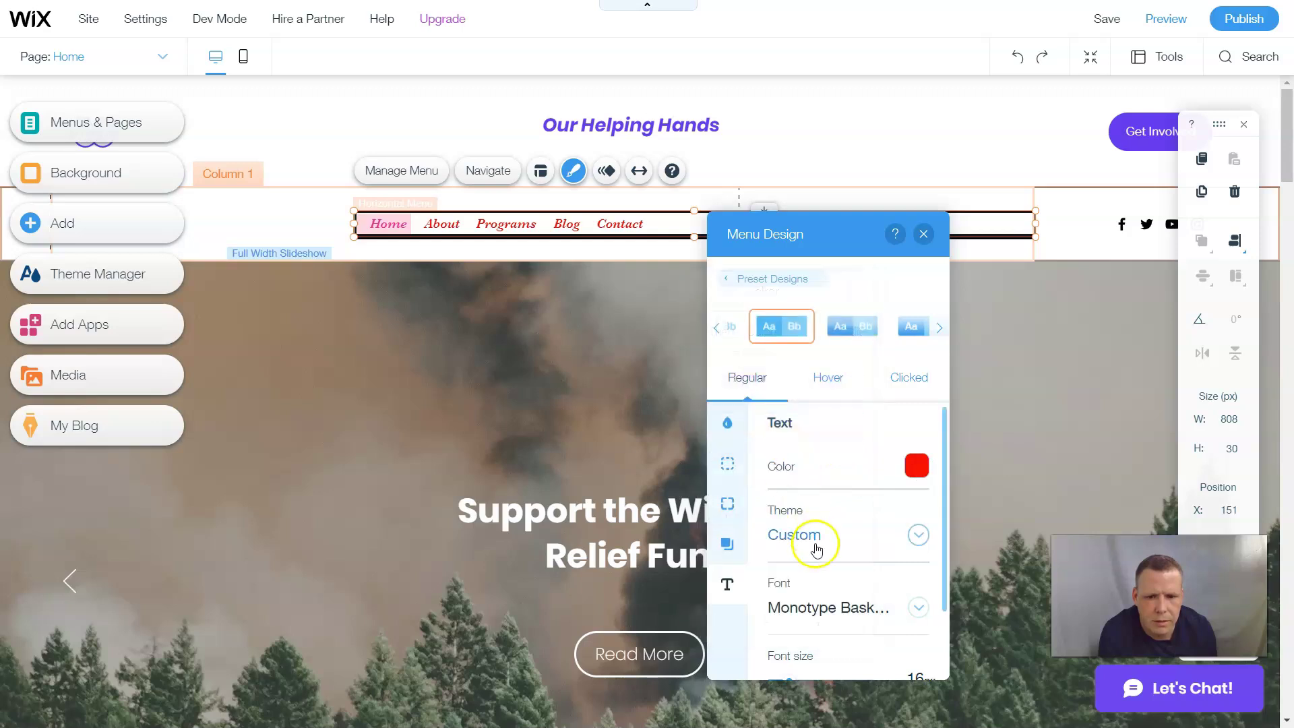
scroll(818, 550, down, 2)
click(784, 649)
click(816, 651)
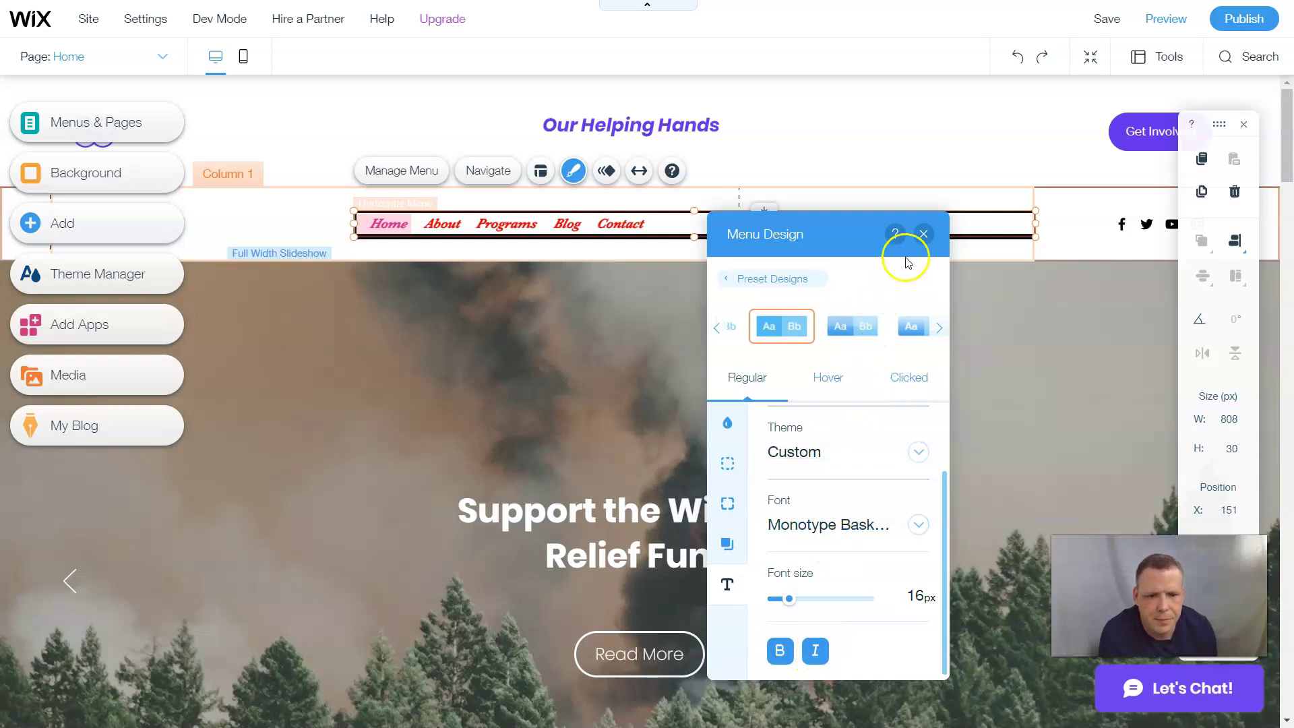
click(923, 235)
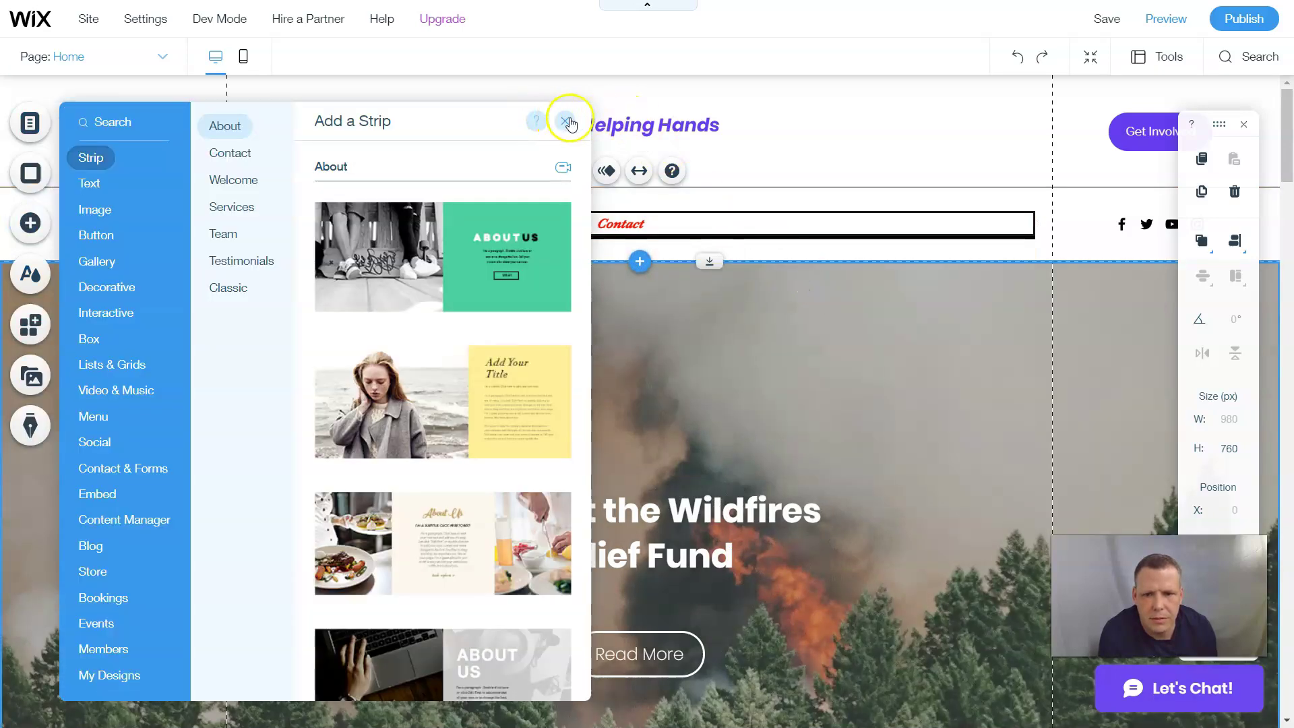
click(564, 121)
- Preview the site and step through the slides of the home page's full-width slideshow
drag(715, 313, 486, 307)
drag(617, 338, 702, 346)
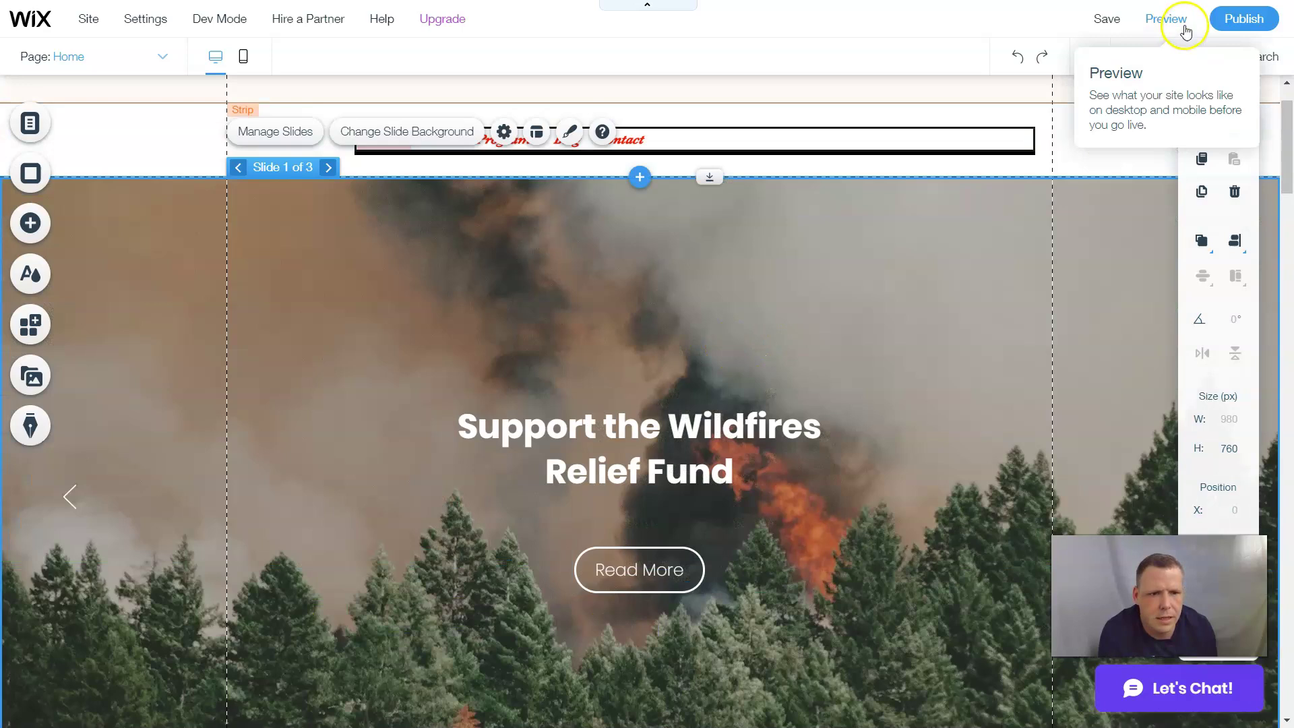
click(1179, 20)
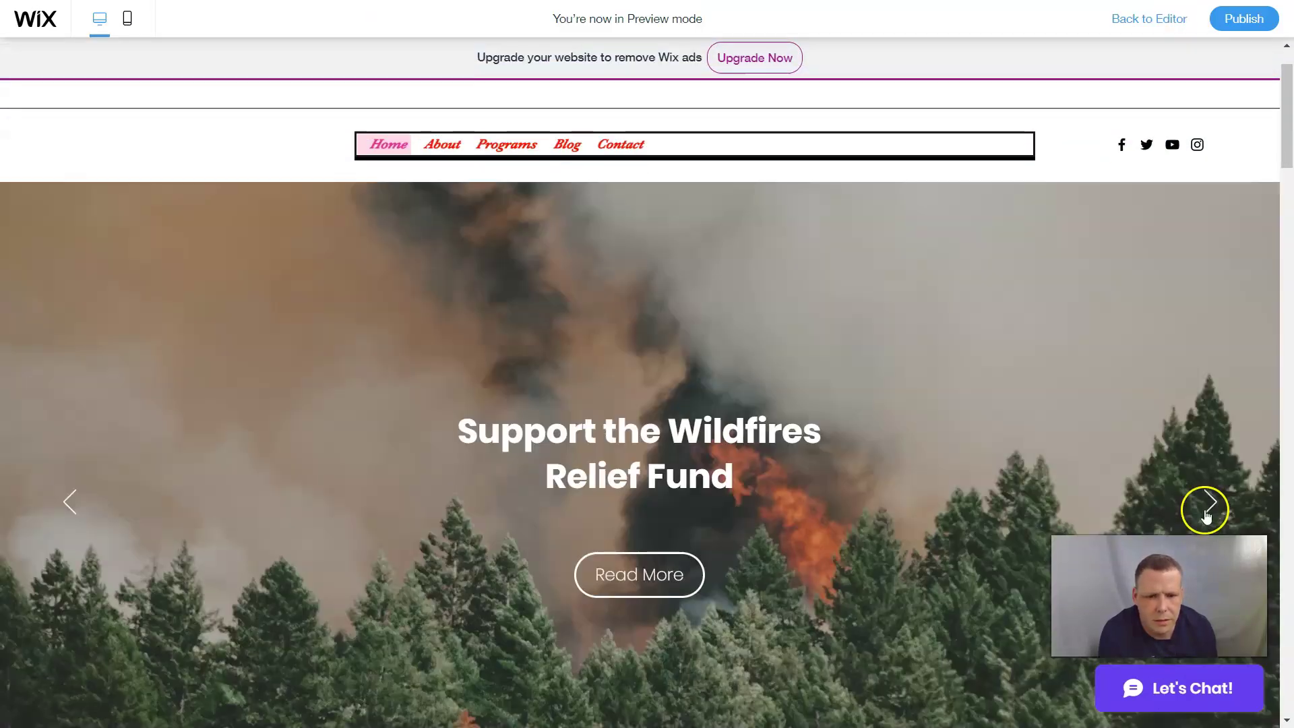
click(1206, 515)
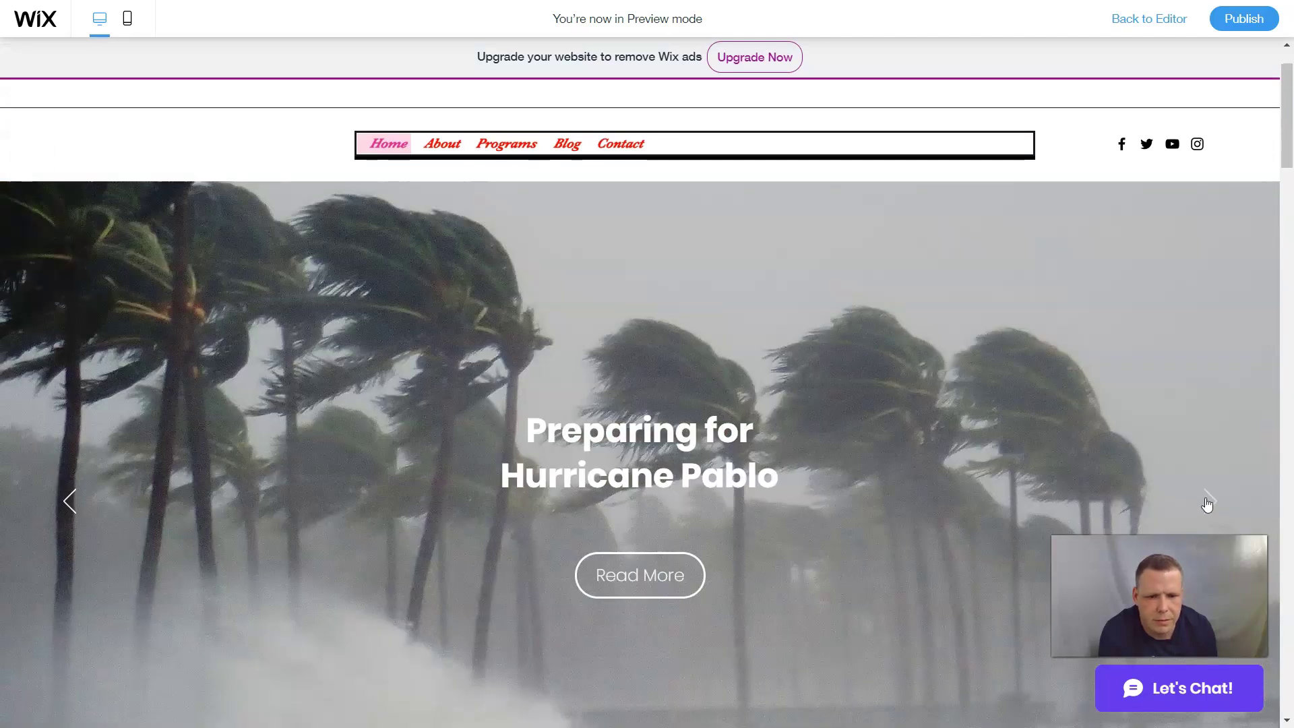
click(1208, 502)
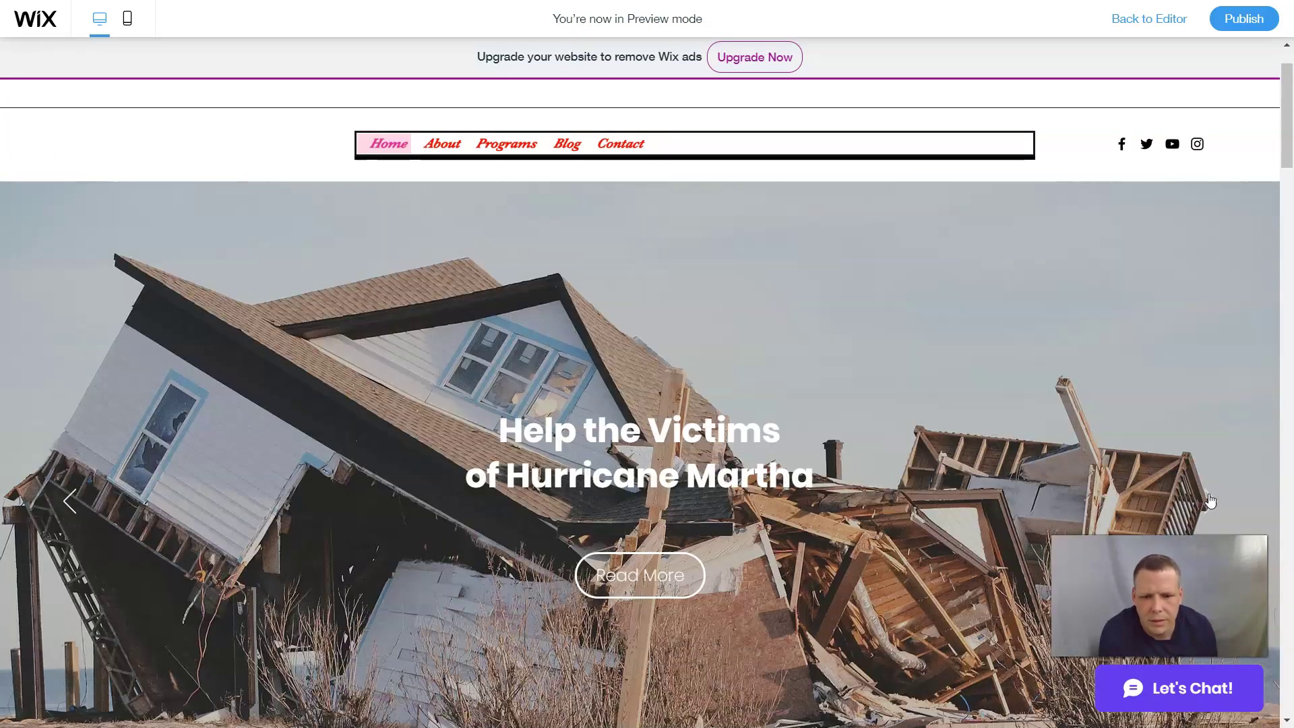
click(1205, 486)
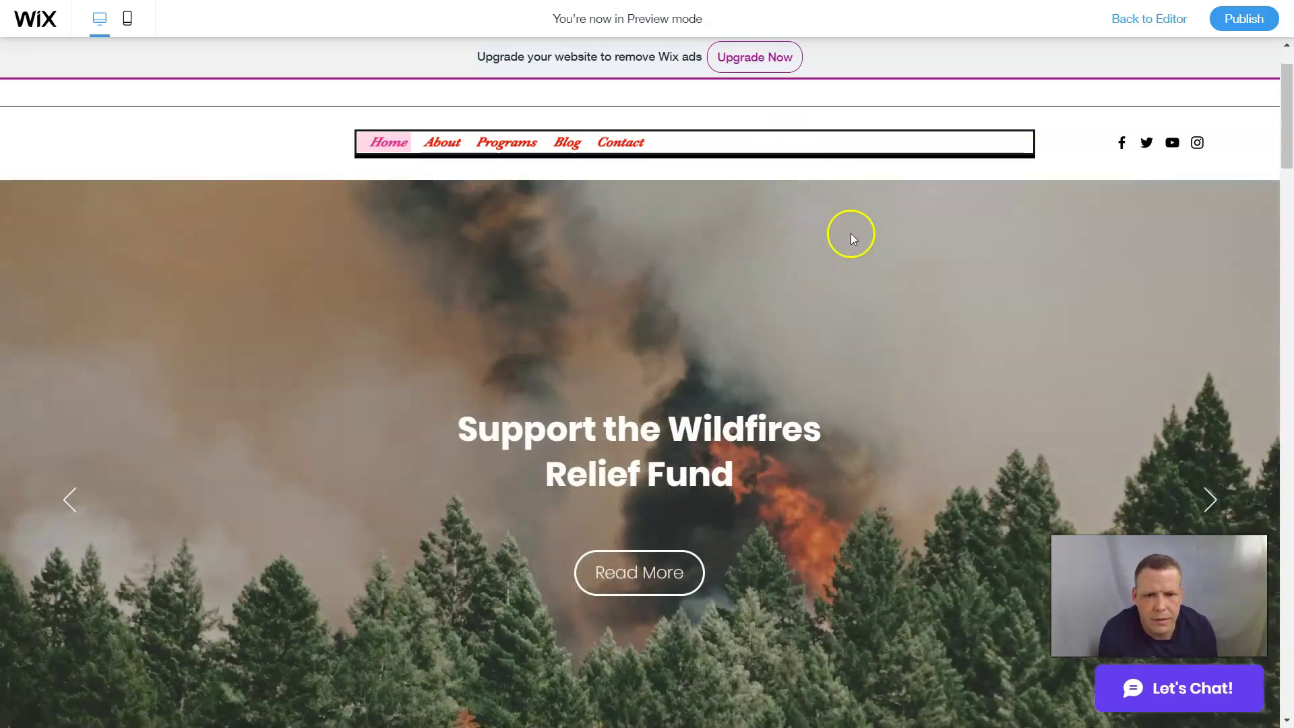
- Review the home page's remaining sections and header in the preview, and return to the editor
scroll(1037, 358, down, 10)
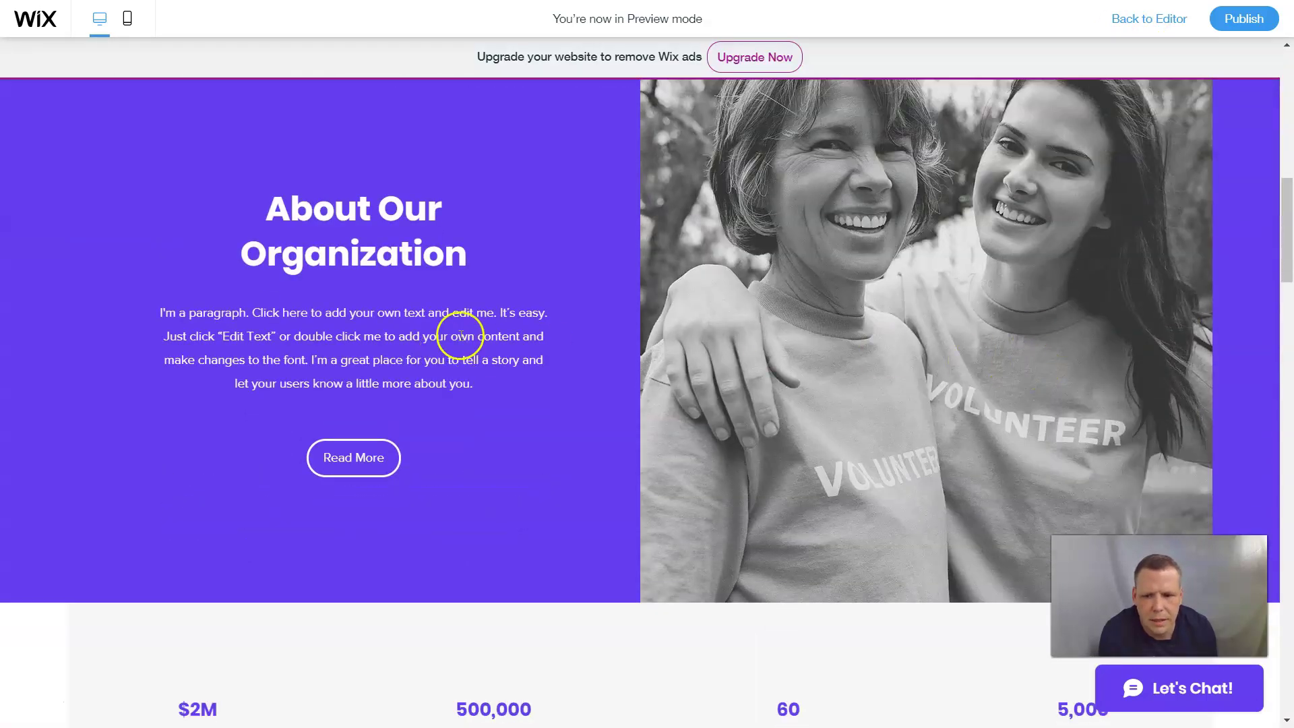
scroll(460, 336, down, 3)
scroll(407, 335, up, 1)
scroll(613, 419, down, 4)
scroll(577, 396, up, 12)
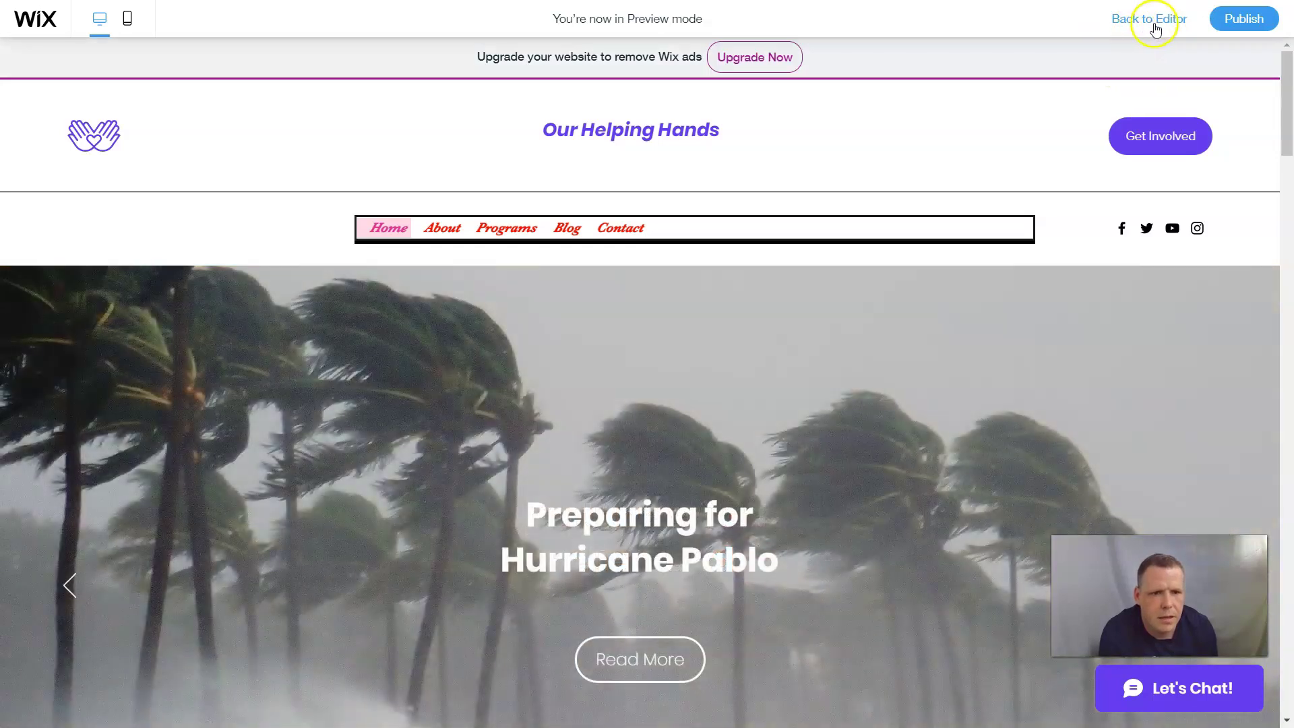
click(1146, 37)
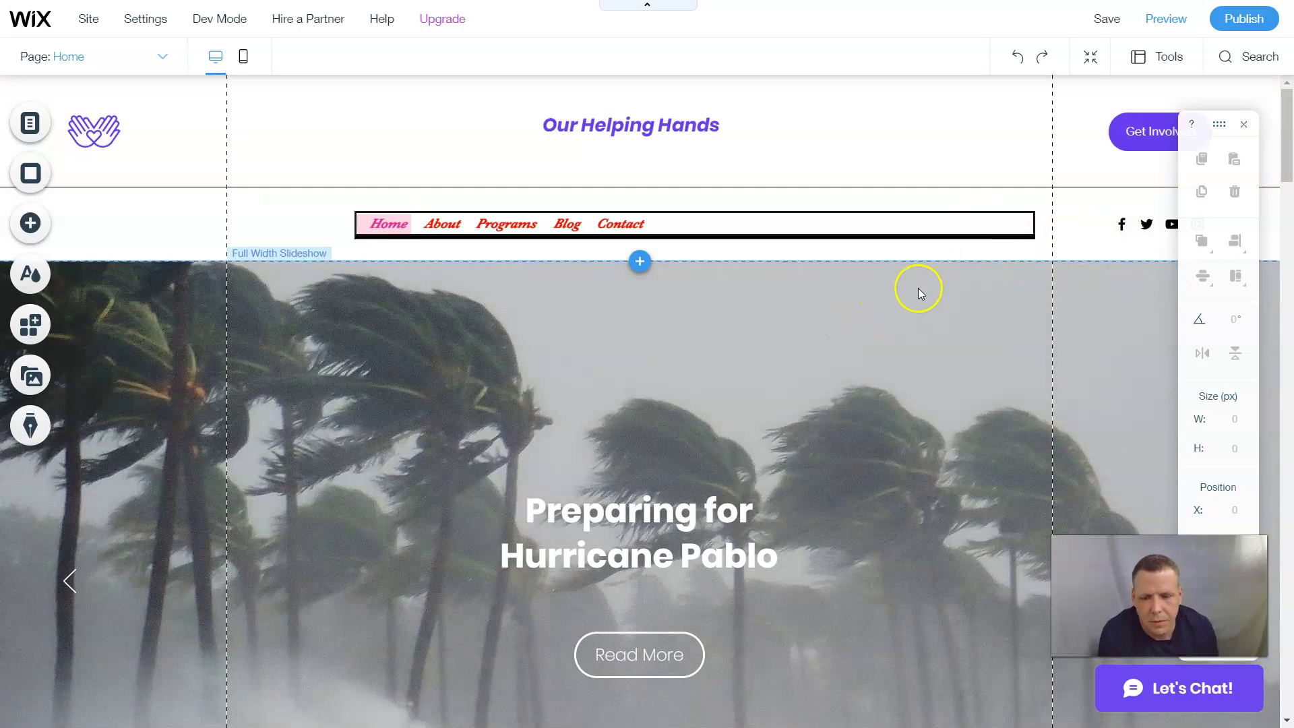
- Look through the home page's strips in the editor, from the About Our Organization section through the program sections
scroll(869, 297, down, 10)
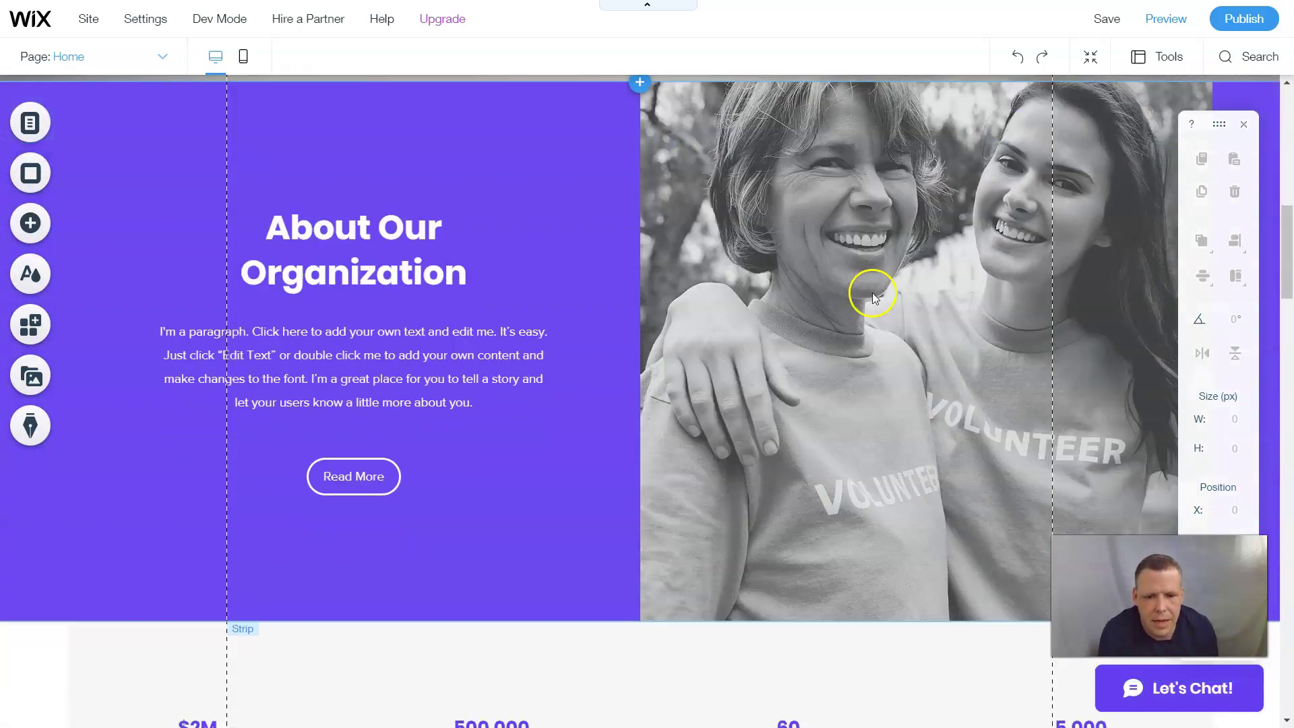
scroll(873, 297, down, 9)
scroll(877, 283, down, 7)
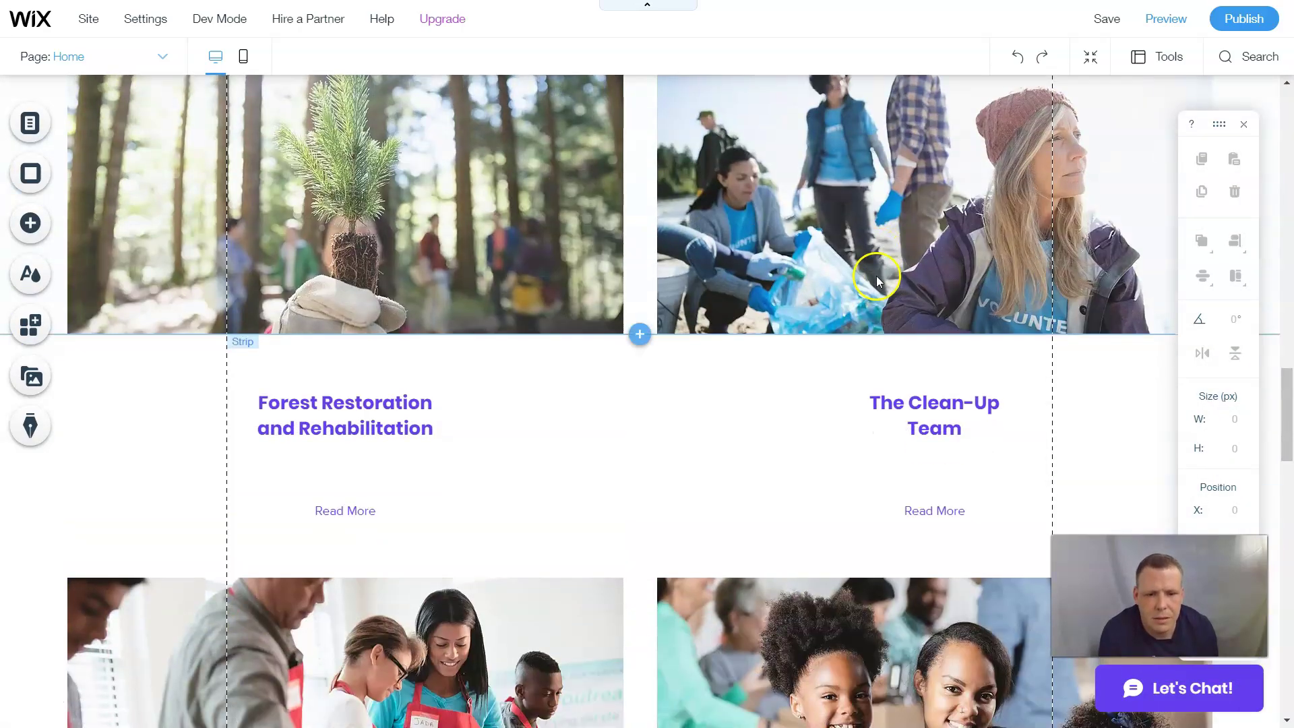
scroll(876, 278, down, 7)
scroll(886, 246, up, 20)
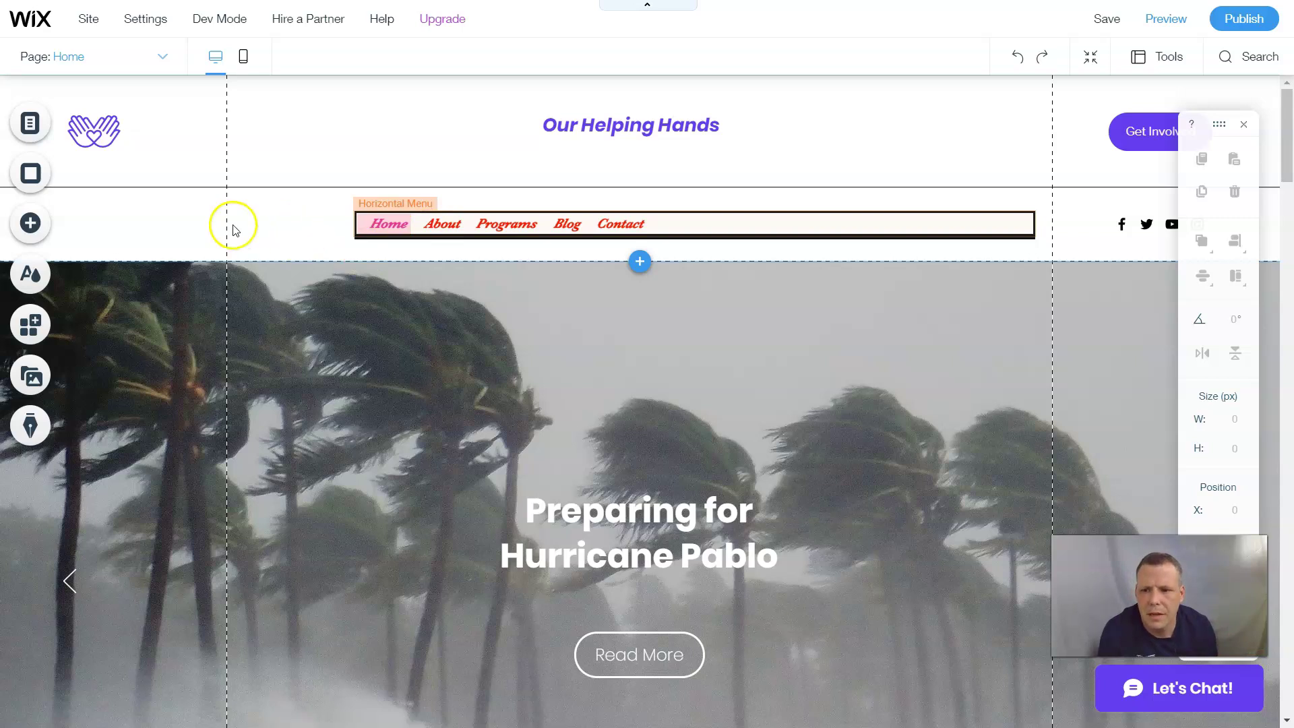
- Browse the addable element categories, including Gallery, Bookings, Contact & Forms, Embed, Content Manager, Blog, Store and Events
click(31, 223)
click(96, 263)
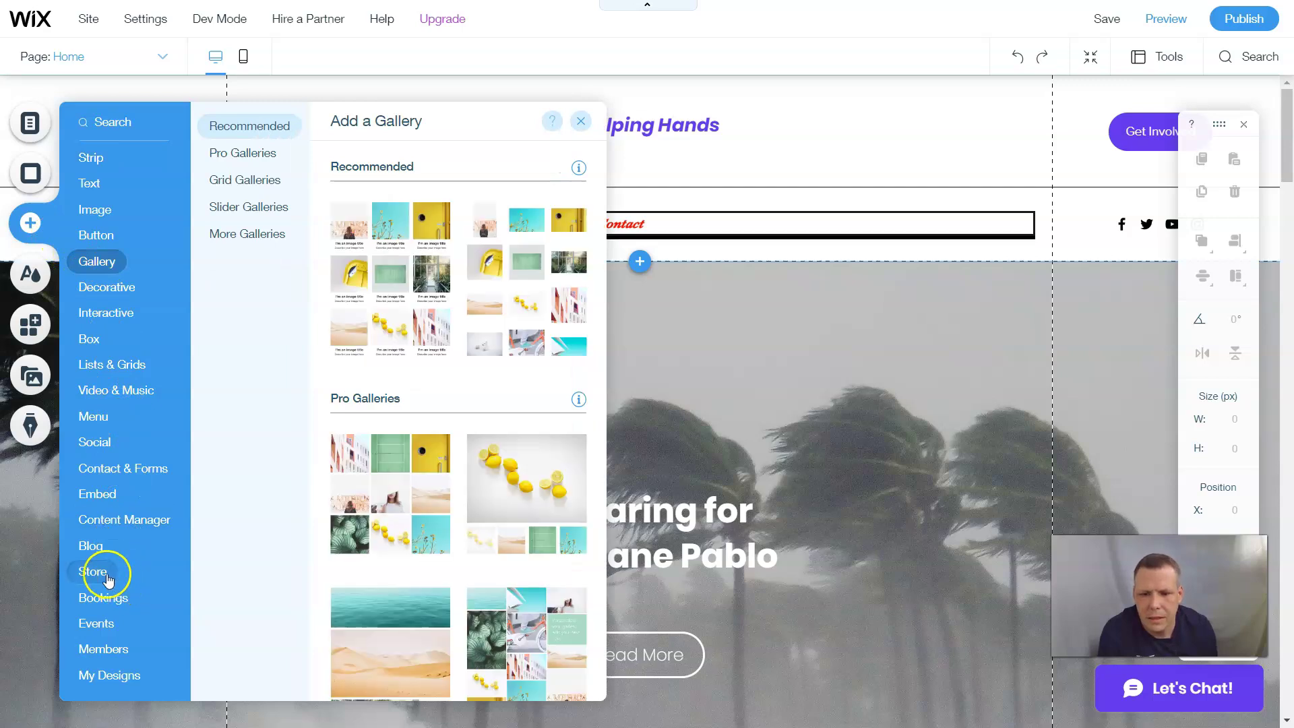
mouse_move(104, 600)
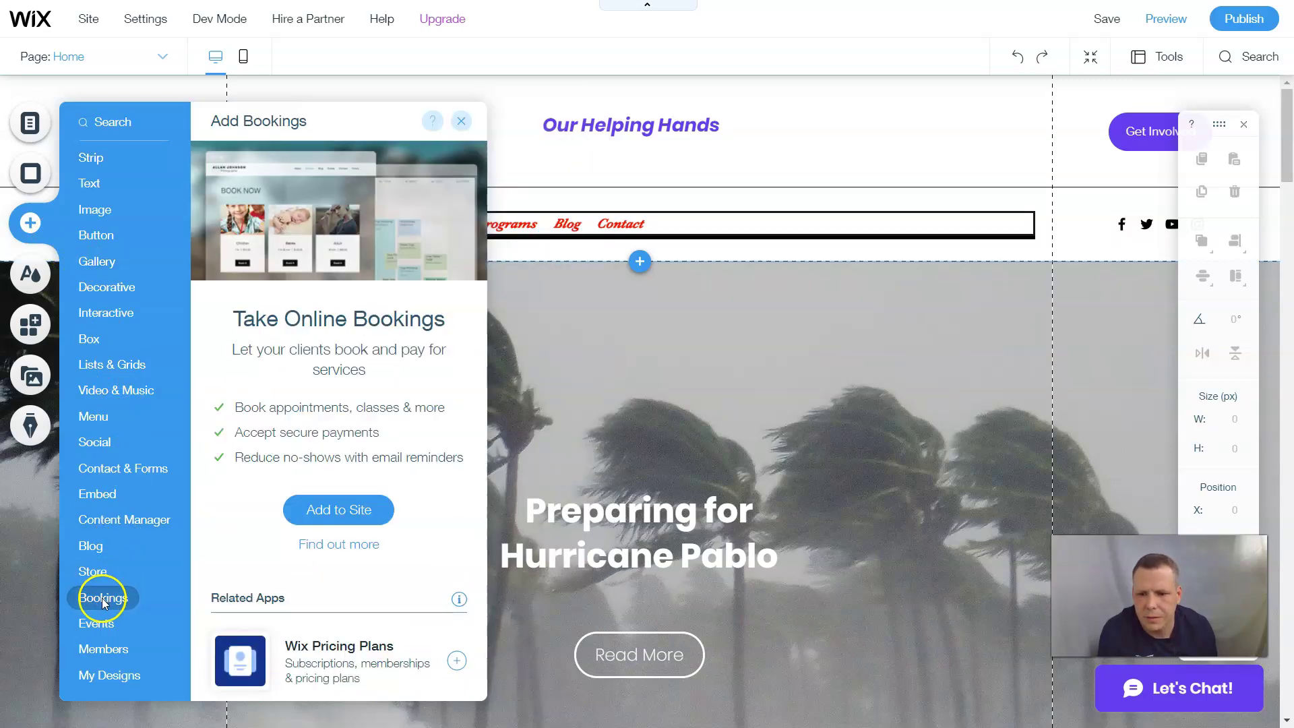
click(125, 474)
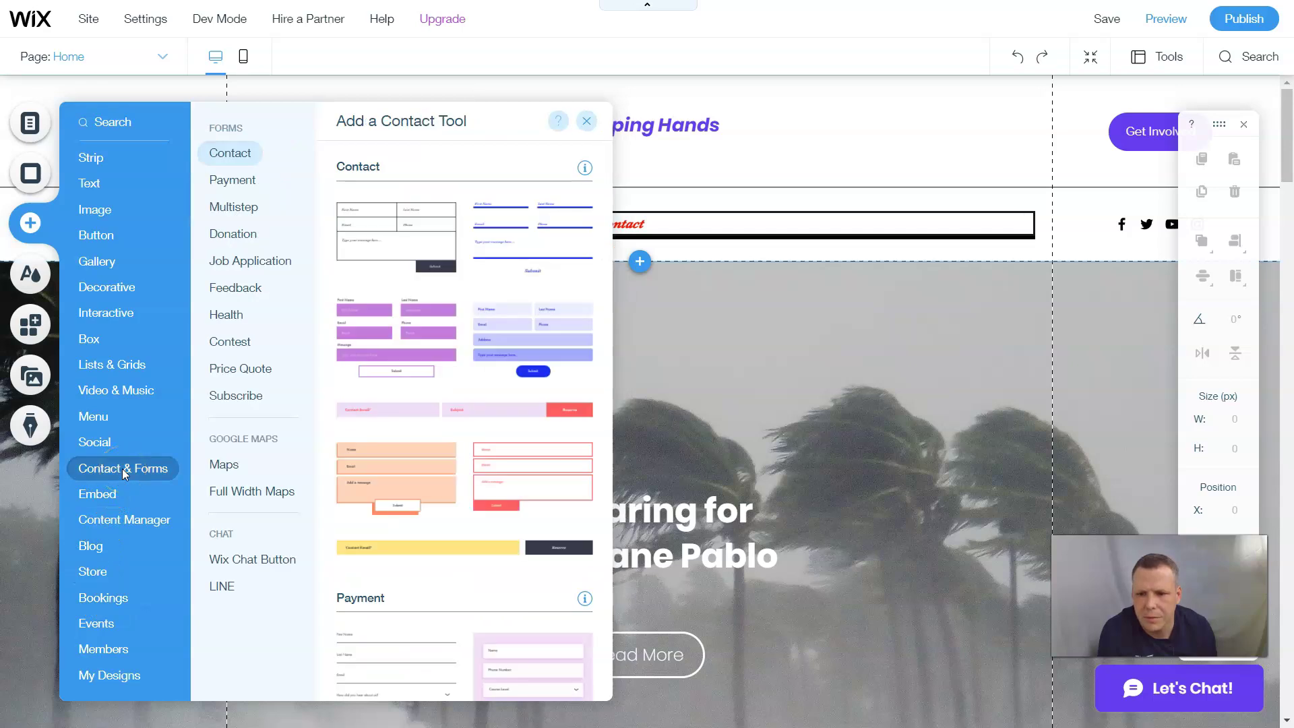
click(119, 503)
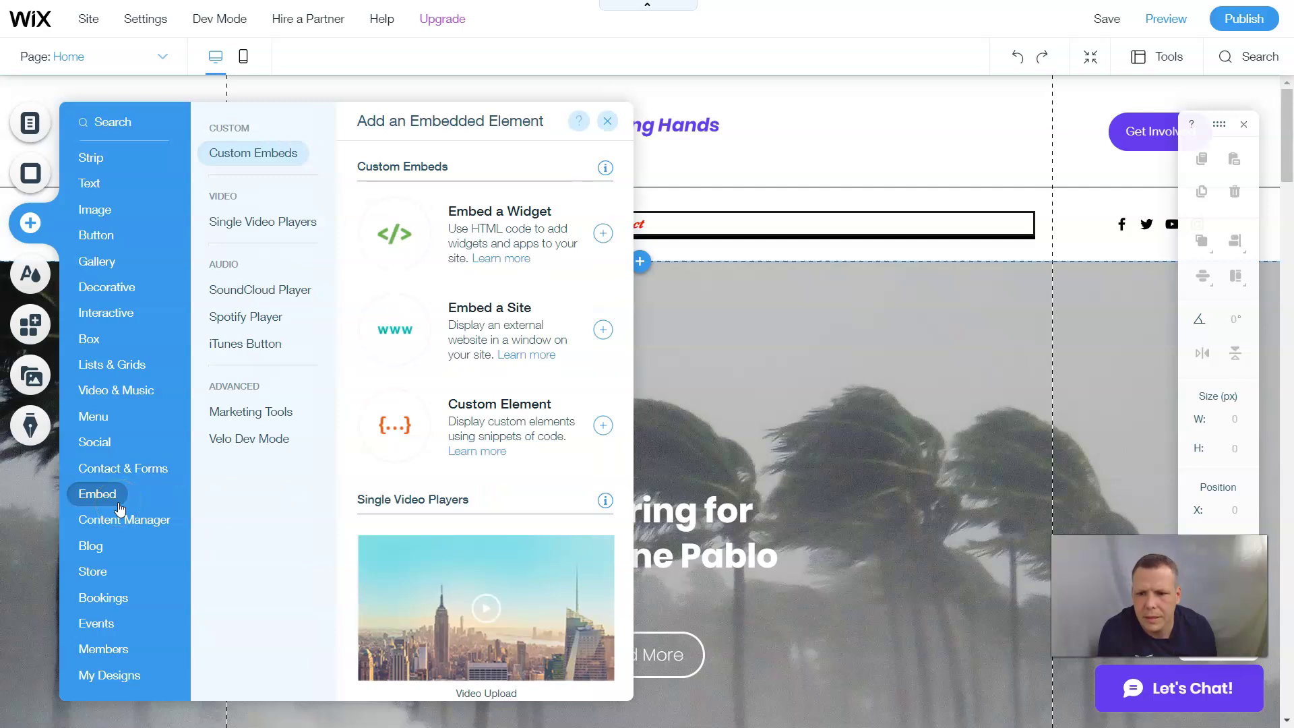
click(118, 521)
click(111, 549)
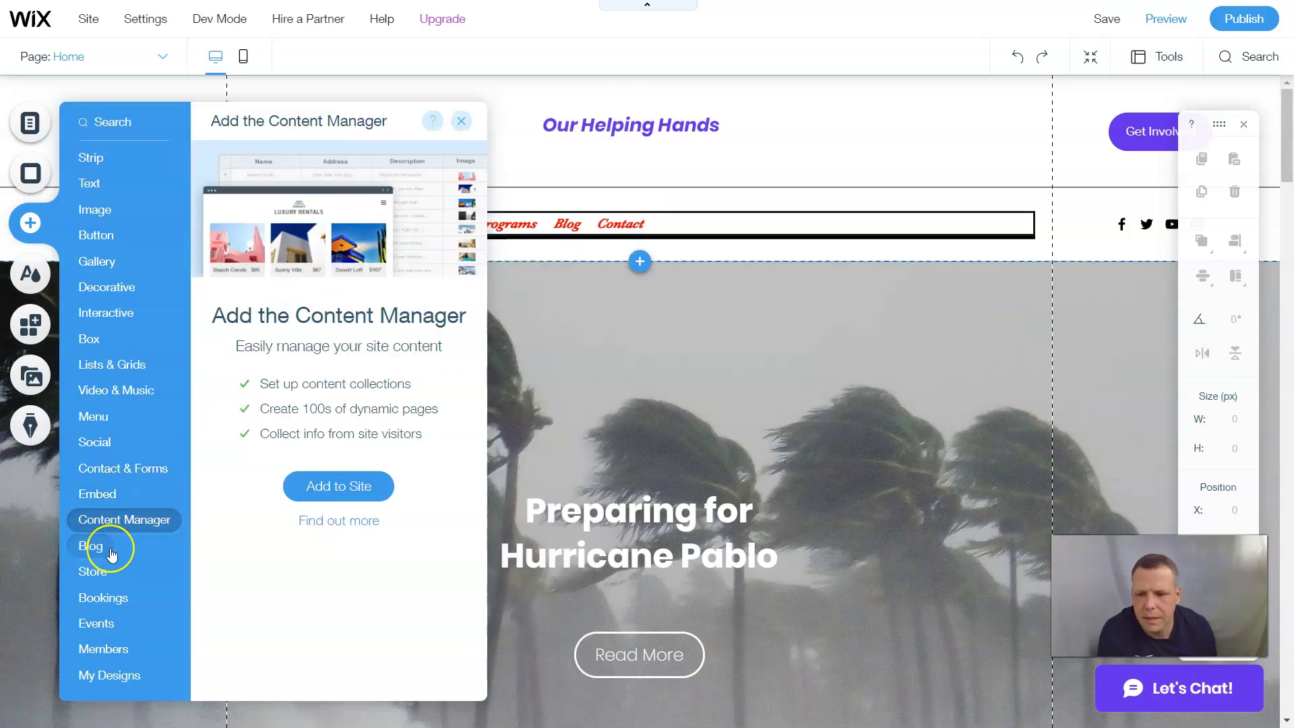
click(107, 572)
click(98, 596)
click(96, 624)
- Add a Member's Area to the site from the Members category
click(99, 649)
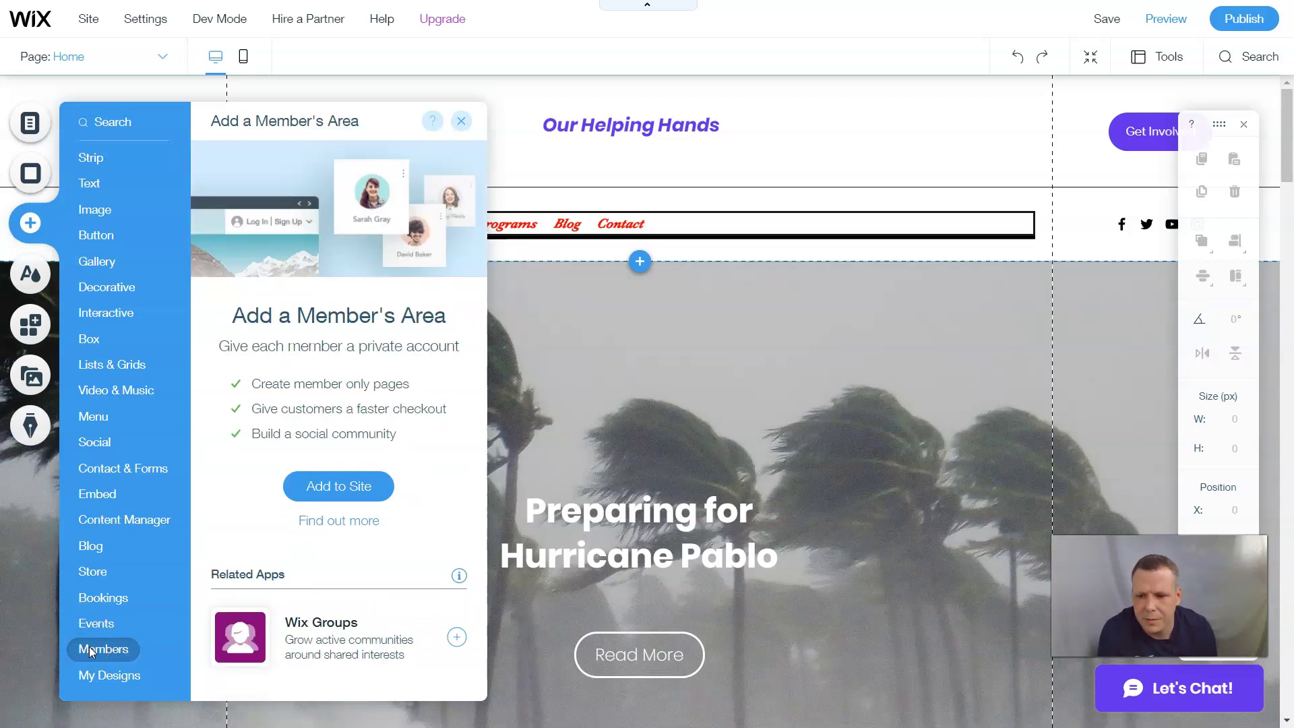
click(323, 486)
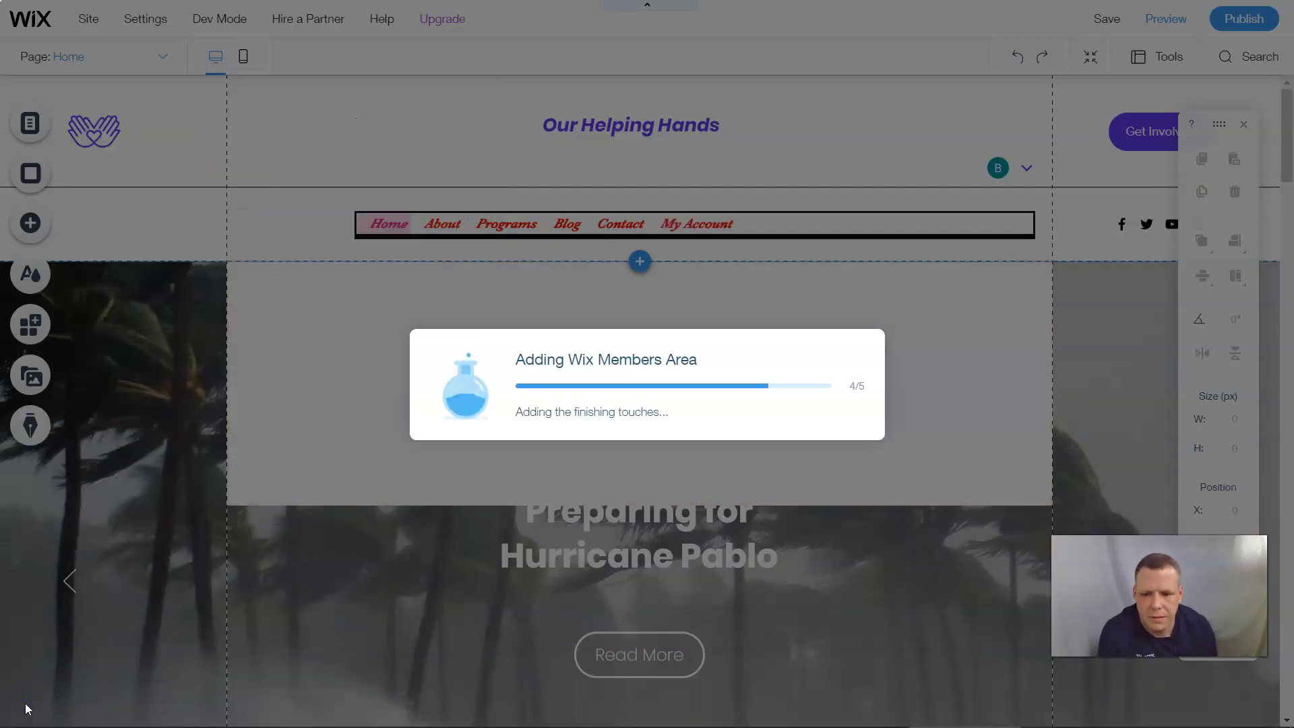
- Review the My Account page, including its profile card, account information fields, account settings and footer
scroll(809, 219, down, 8)
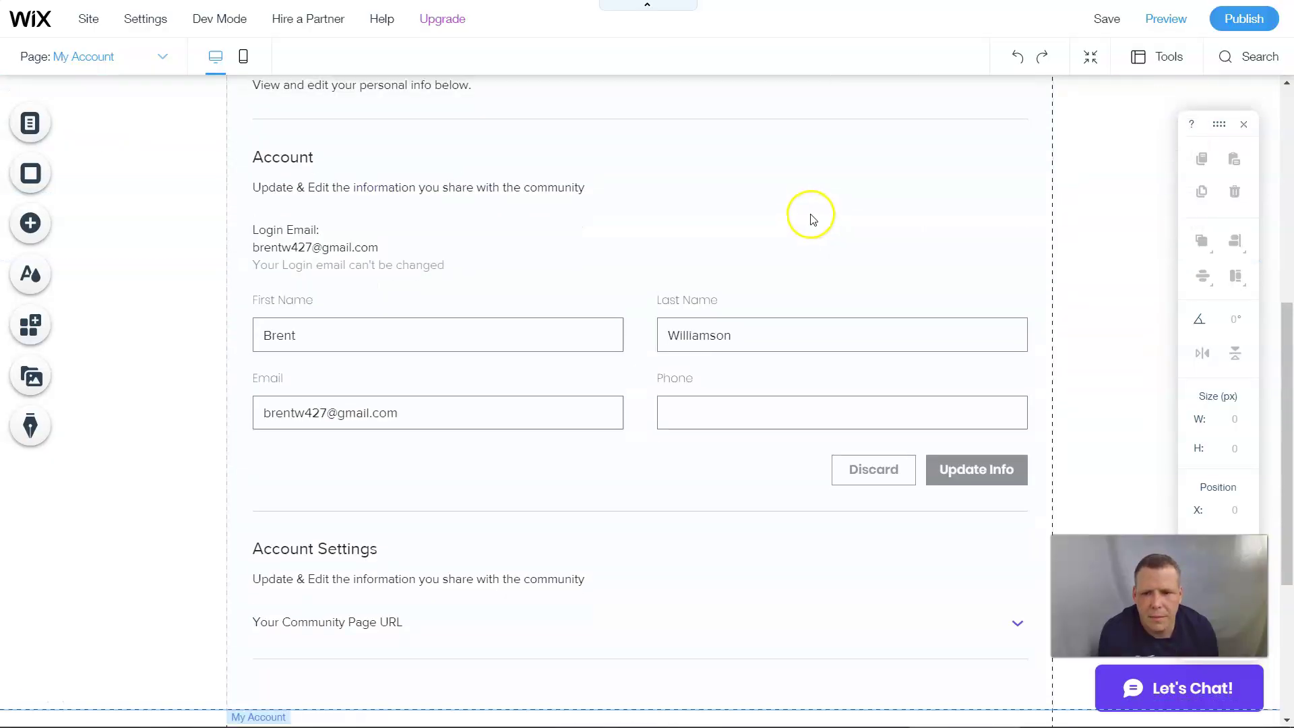
scroll(811, 219, up, 1)
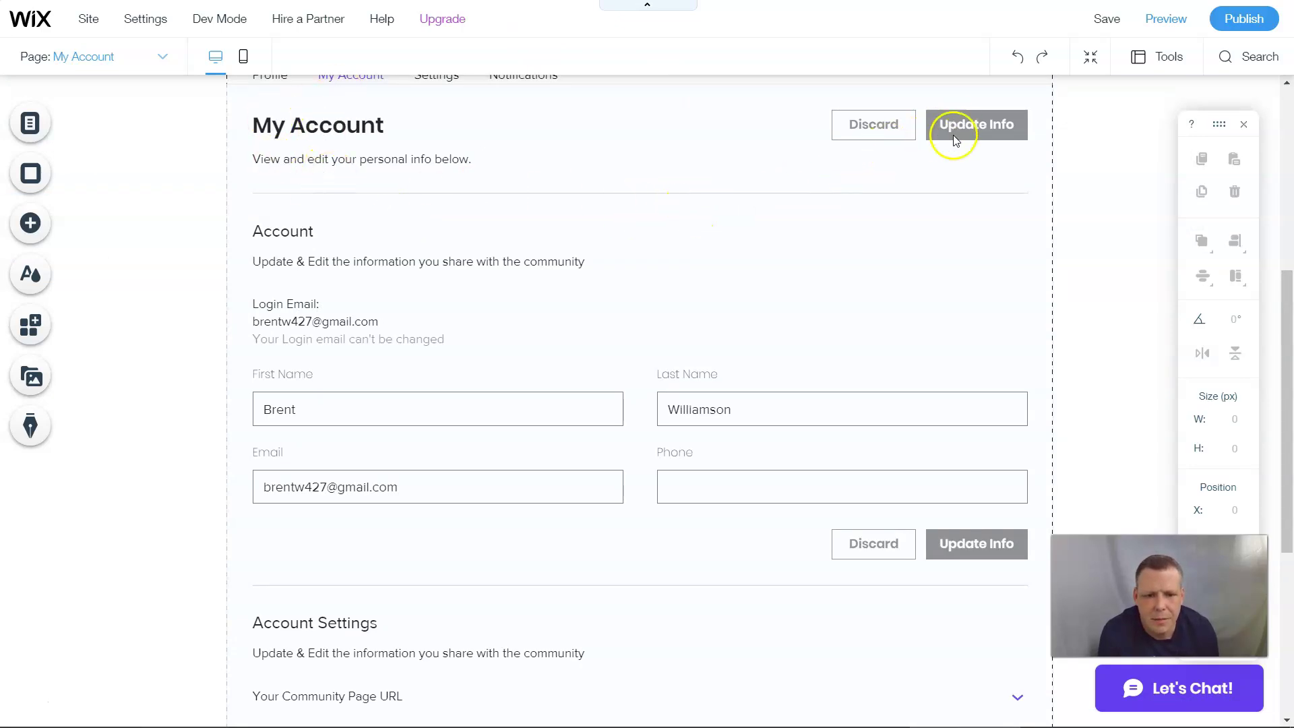
scroll(697, 353, down, 5)
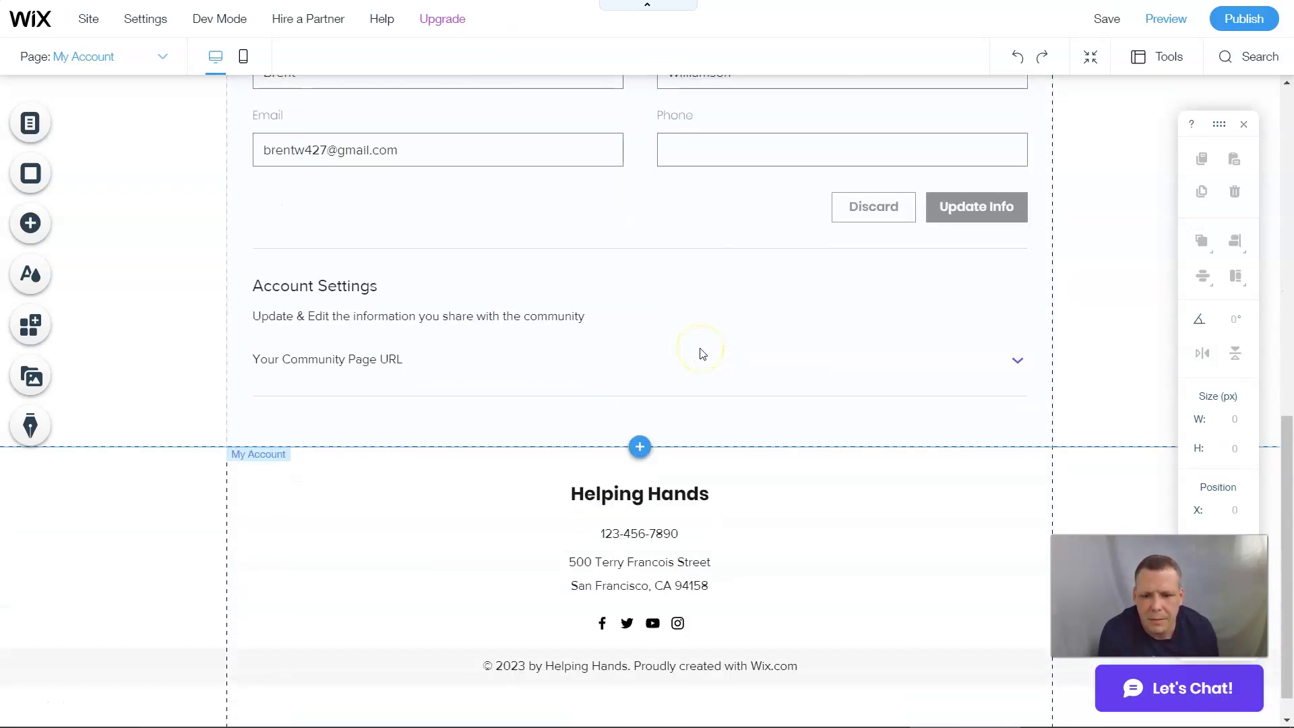
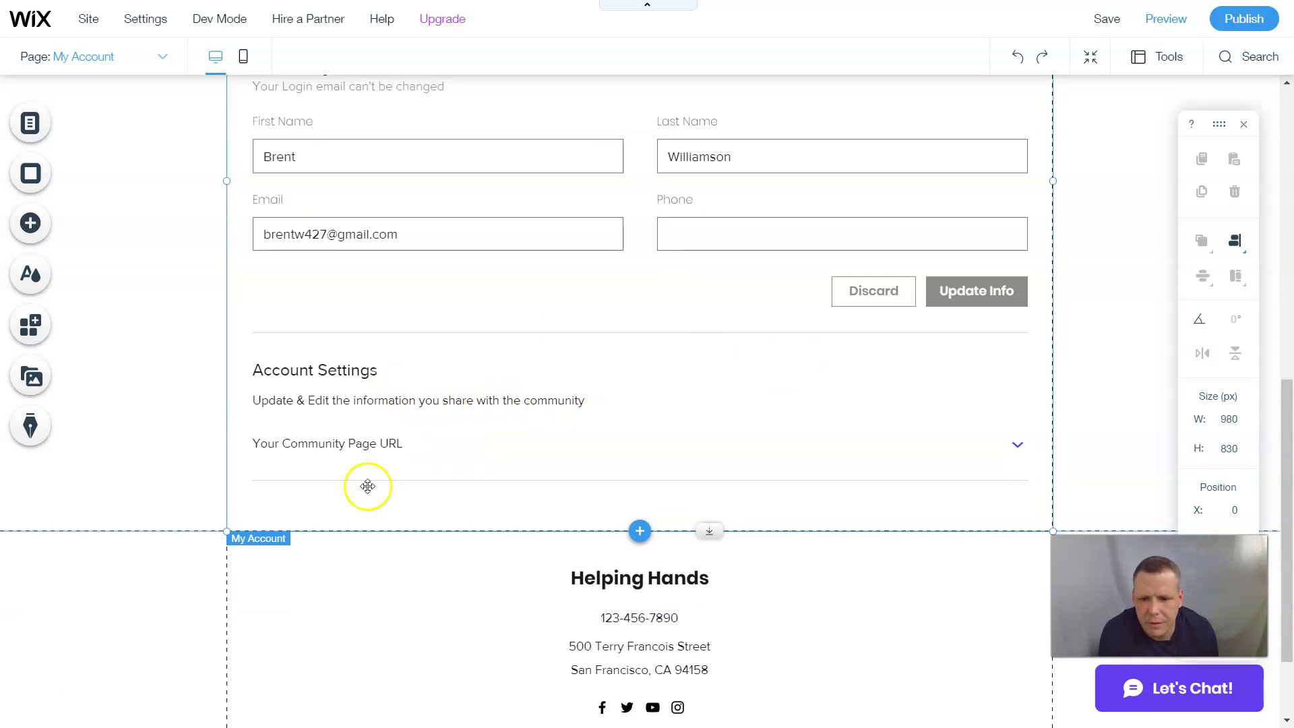
scroll(575, 413, down, 1)
scroll(575, 413, up, 5)
scroll(574, 416, up, 3)
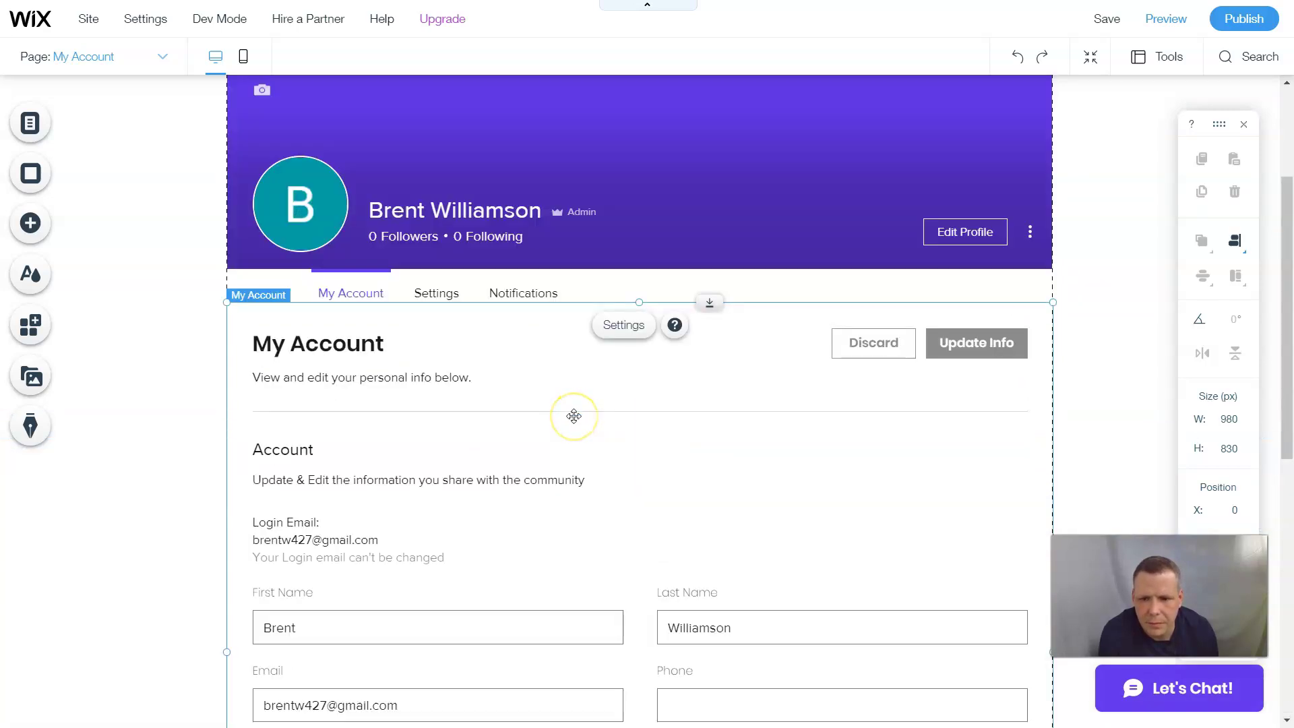
scroll(574, 416, up, 3)
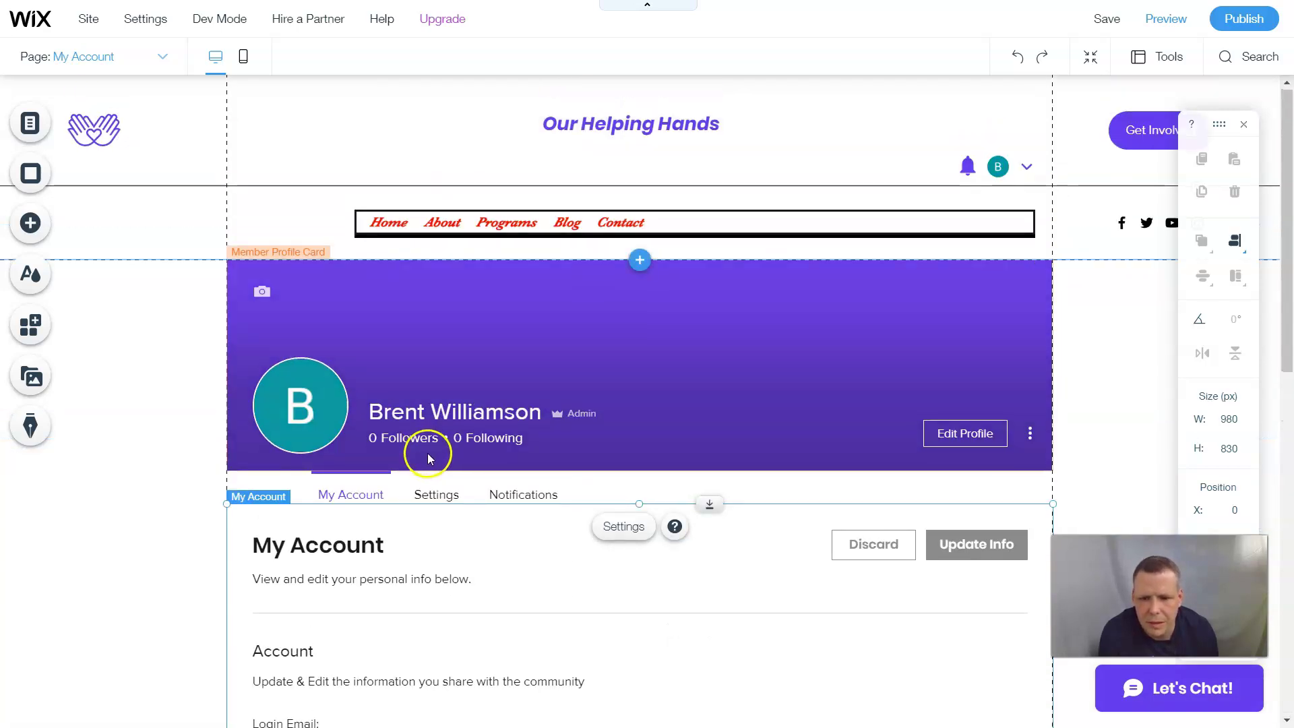
scroll(427, 454, down, 3)
scroll(847, 372, down, 4)
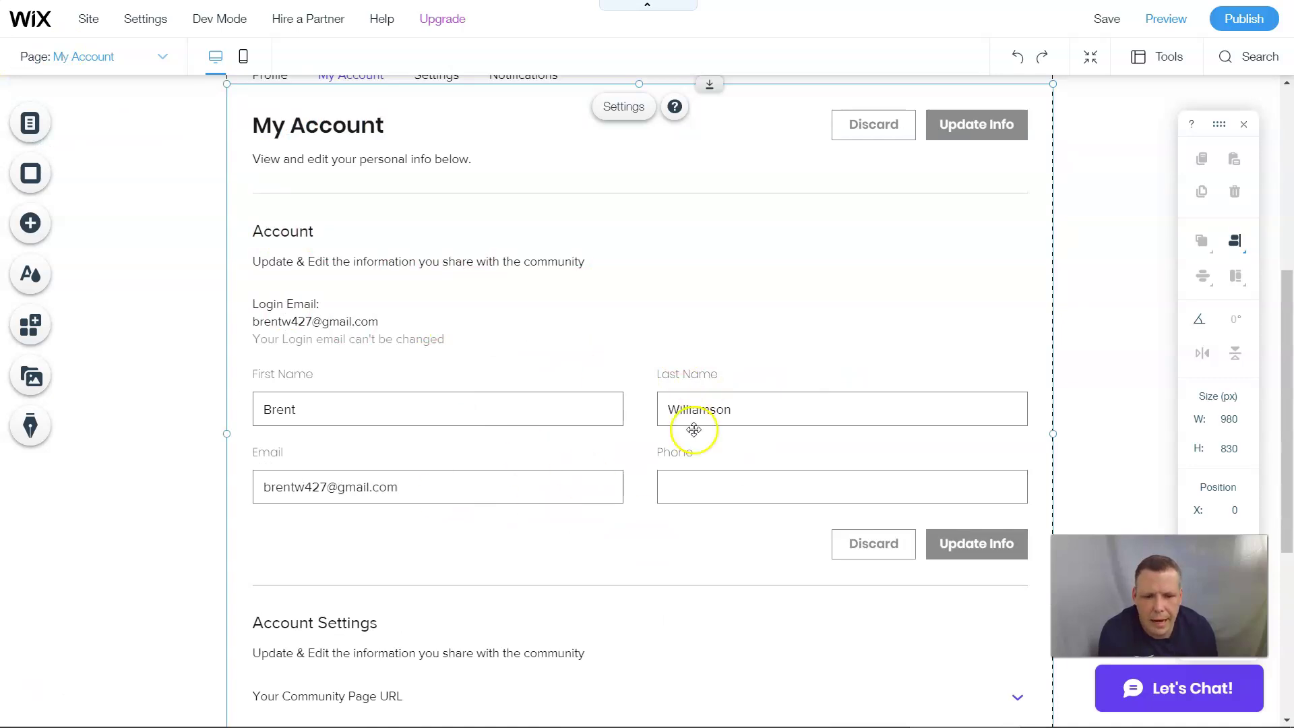
scroll(754, 418, down, 4)
scroll(725, 384, up, 4)
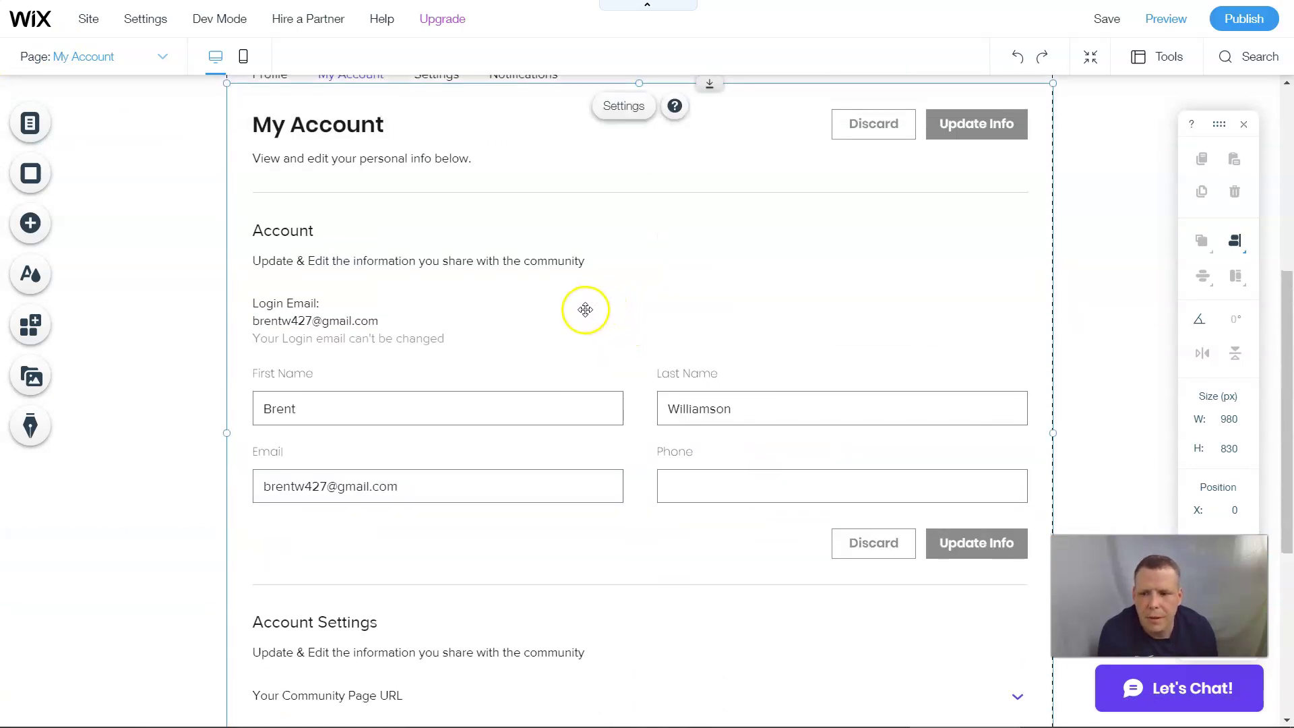
scroll(585, 309, down, 3)
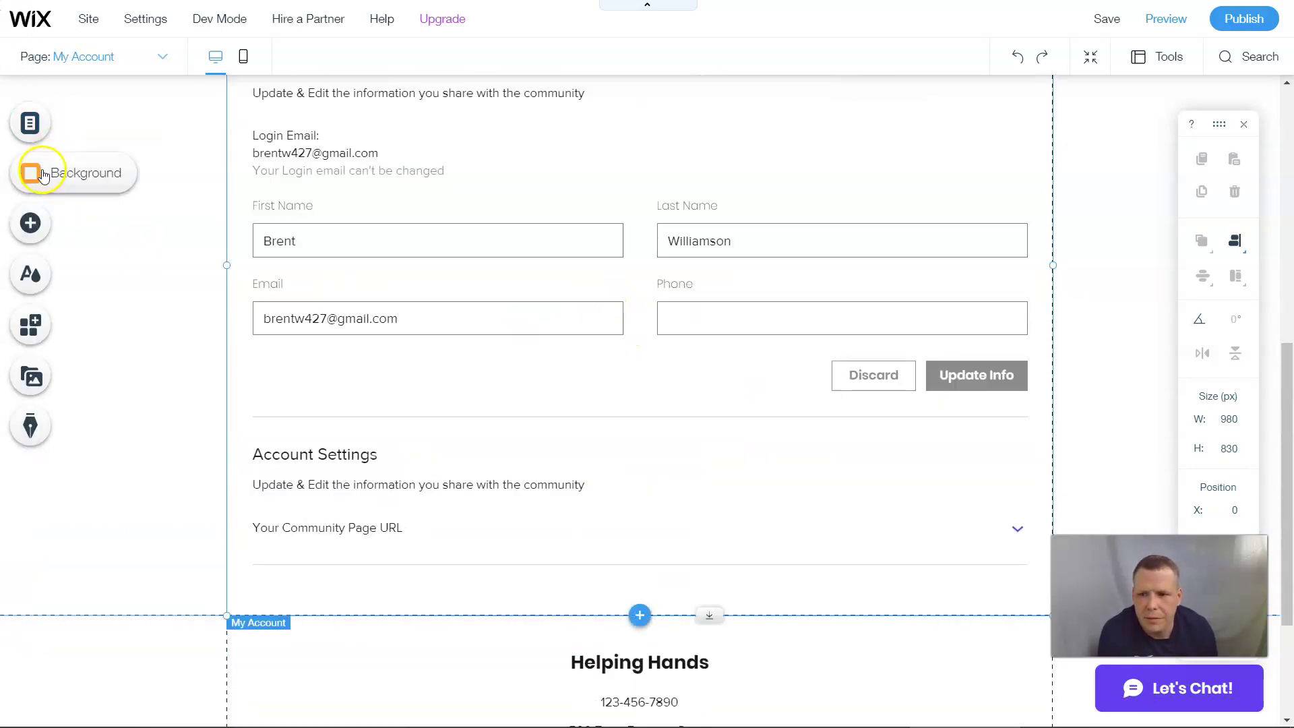
- Open the Profile page from the member pages for editing and close the page list
click(30, 122)
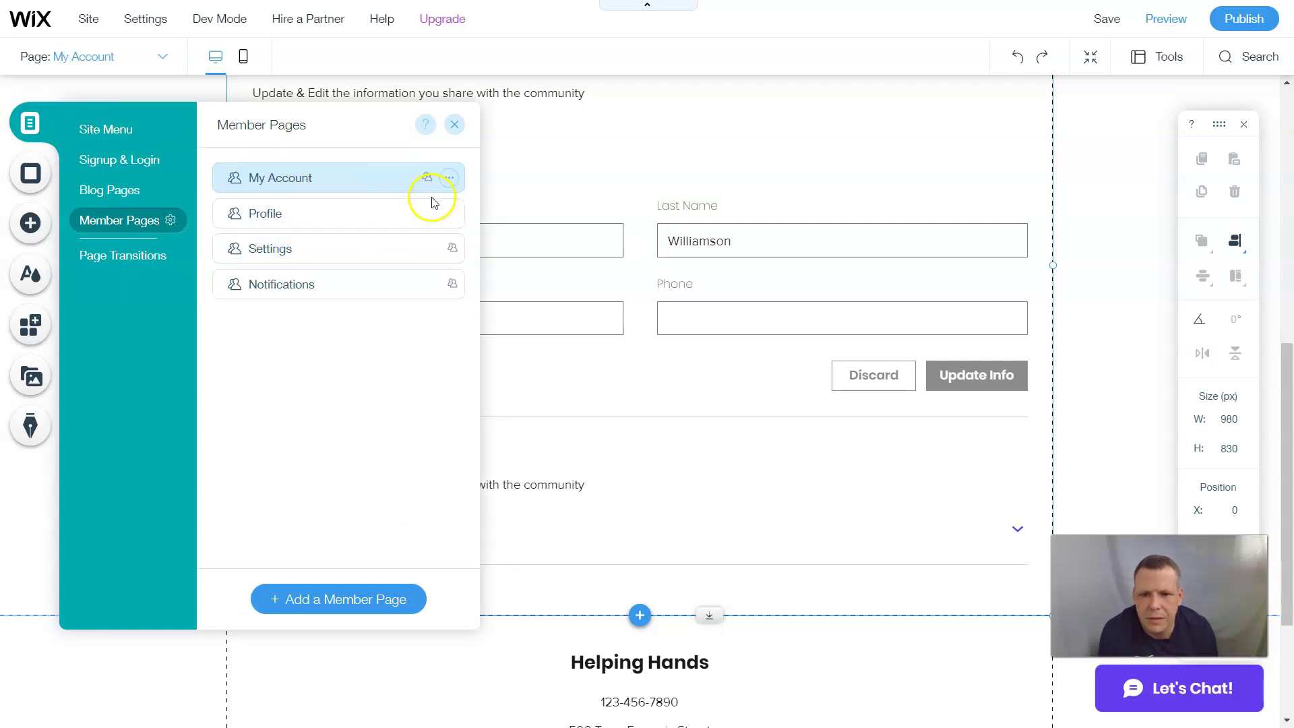
click(393, 225)
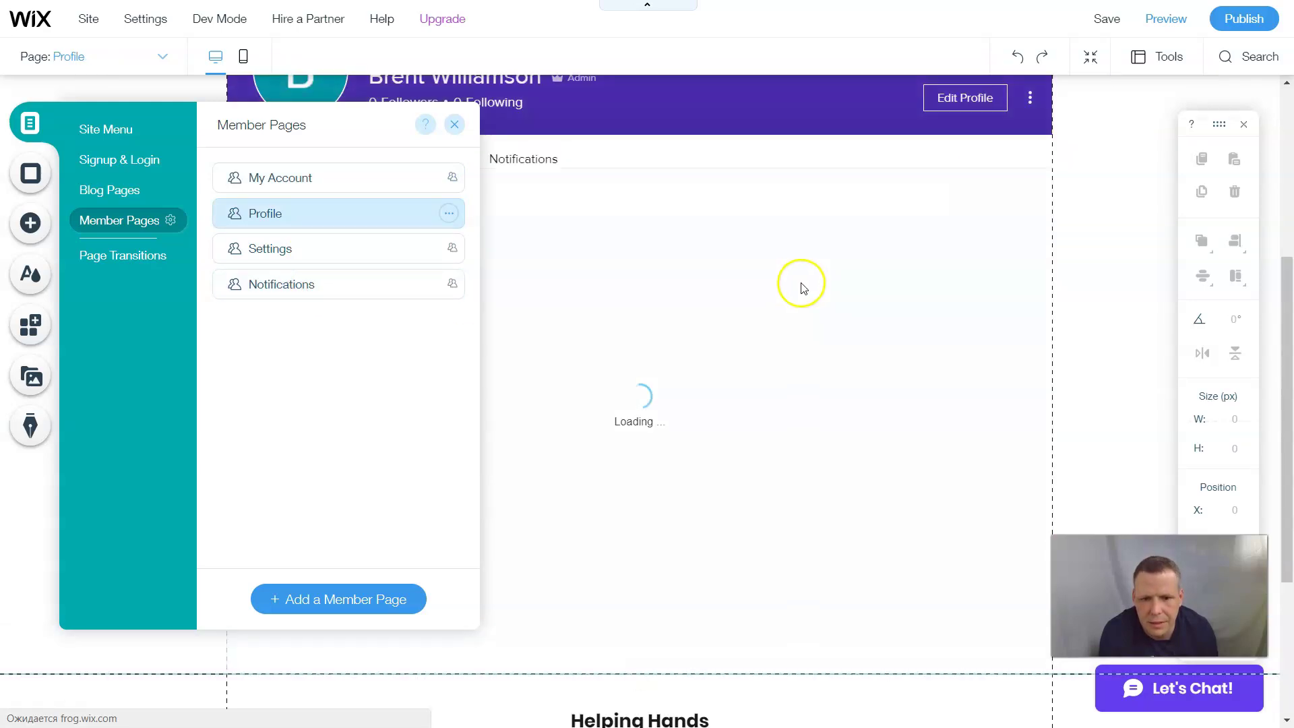
scroll(741, 262, down, 1)
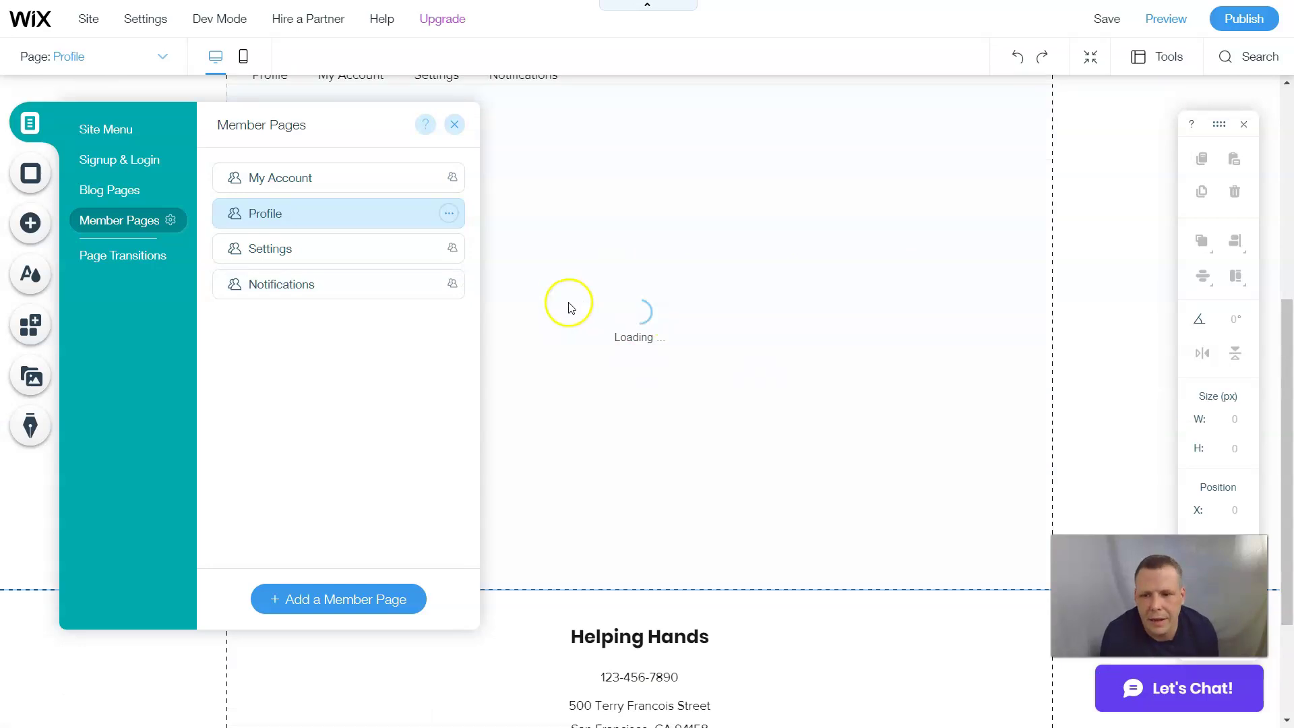
scroll(539, 272, down, 2)
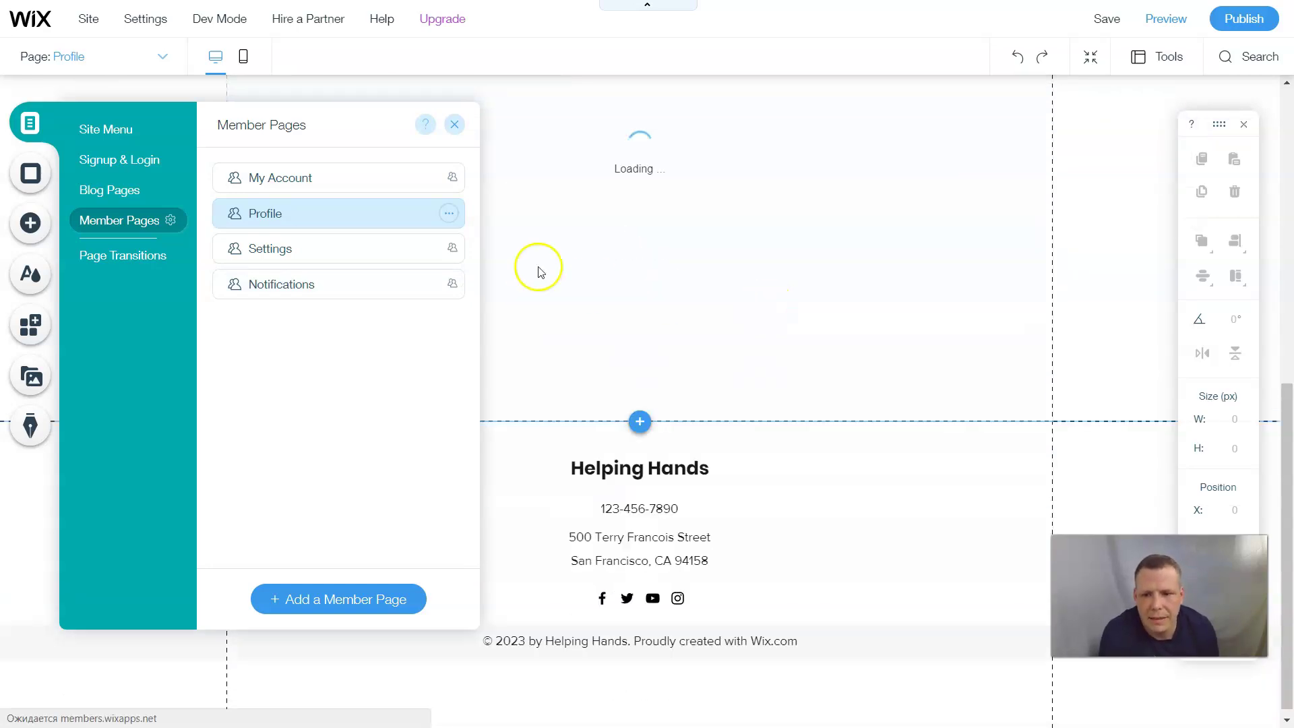
click(455, 127)
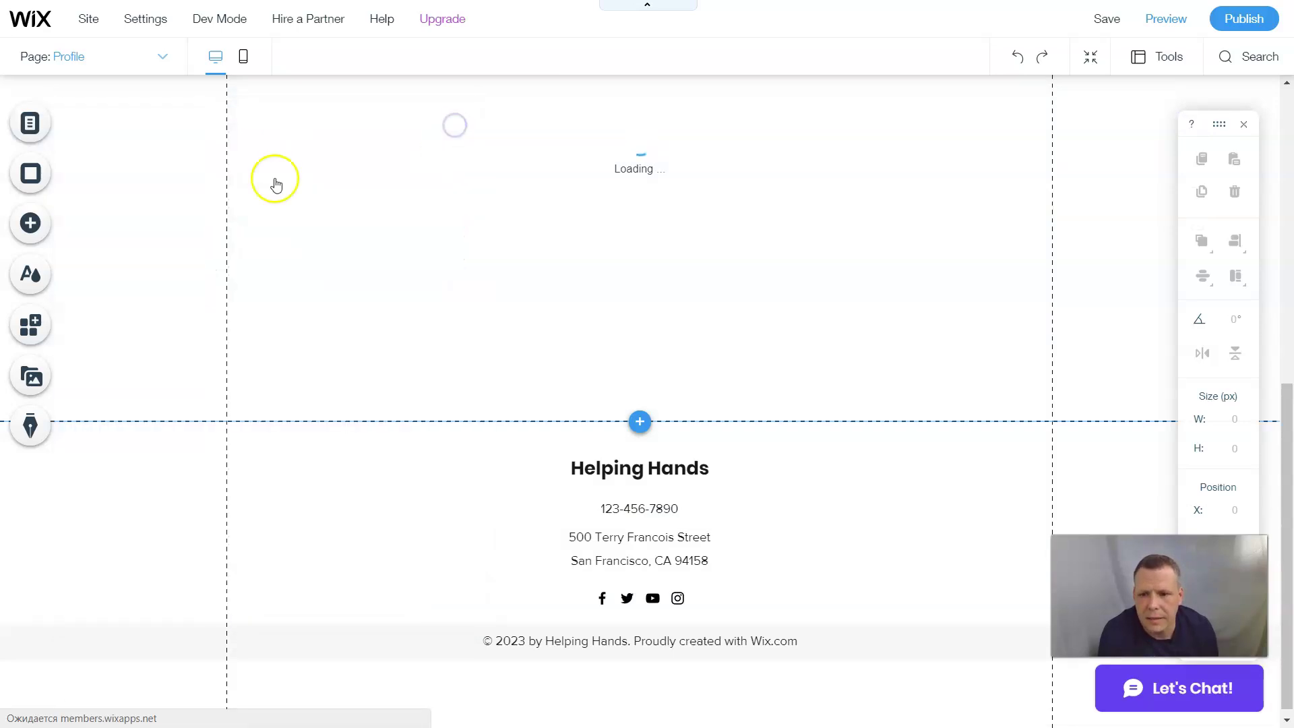
- Add the Members Page element from the Members category to the Profile page, below the About section, and select it
click(31, 225)
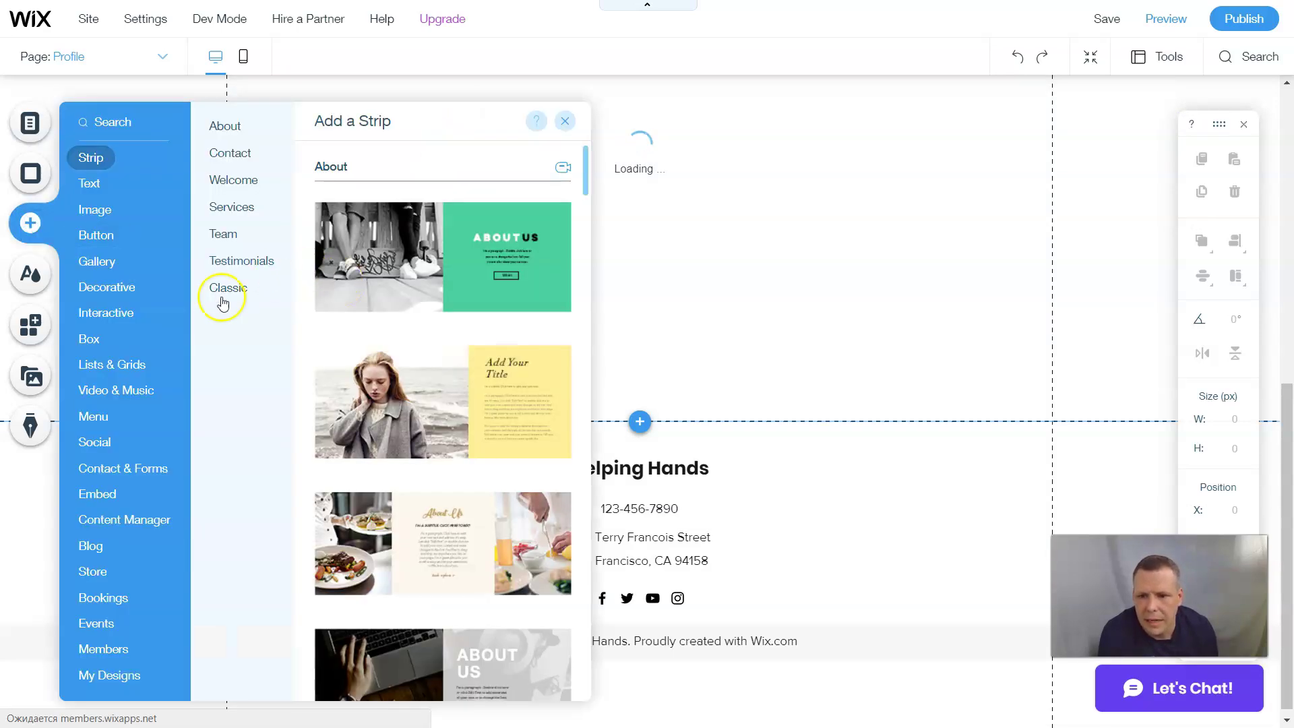
click(103, 651)
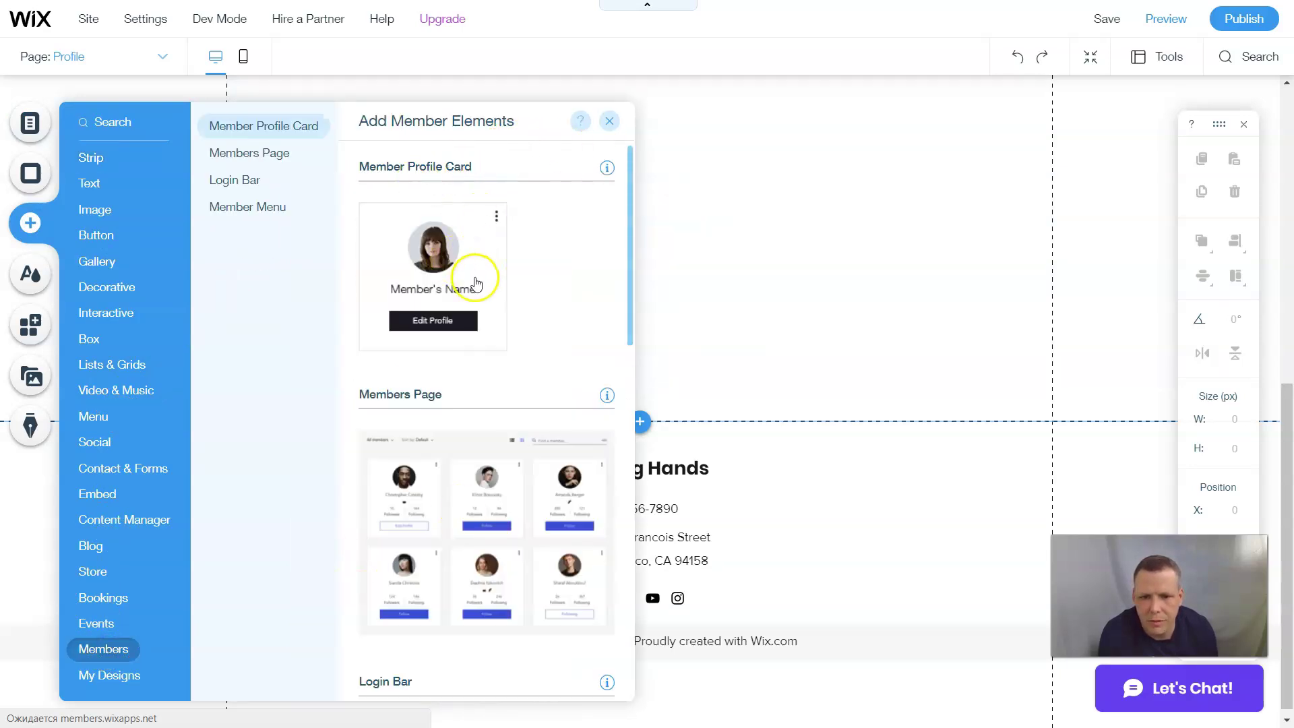
scroll(498, 305, down, 2)
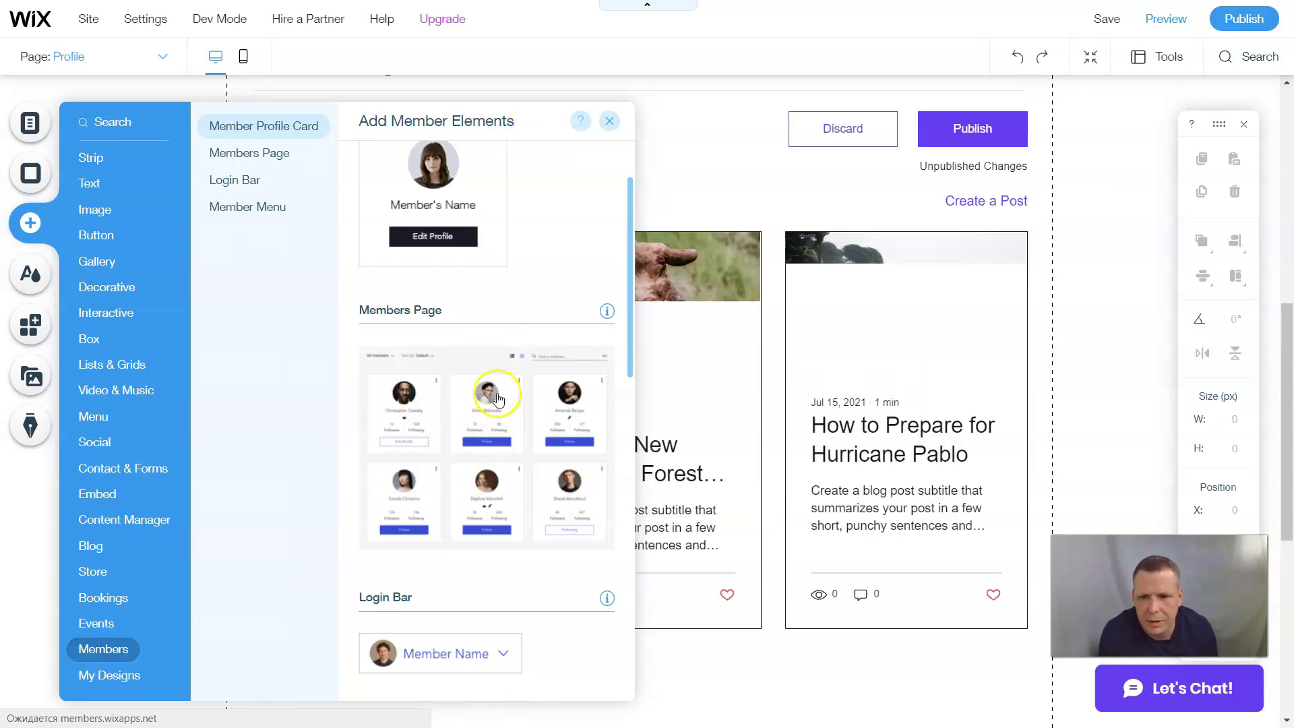
click(287, 154)
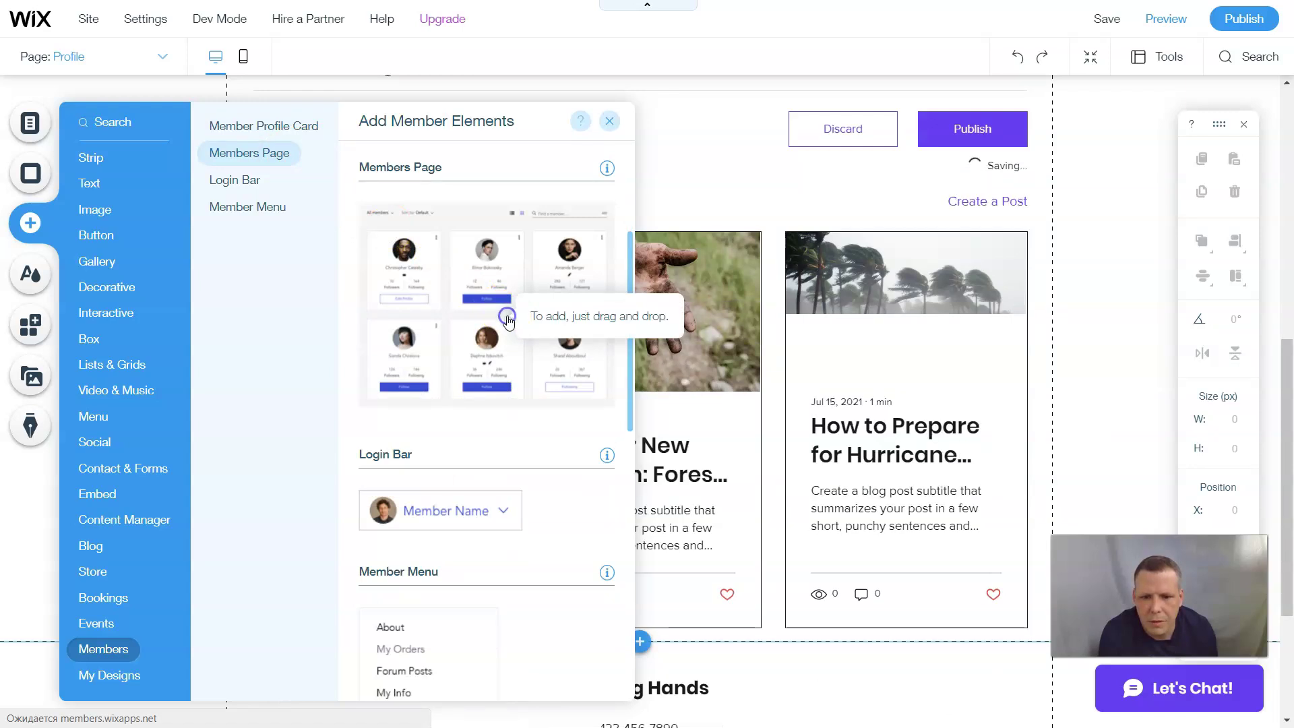
scroll(689, 253, up, 3)
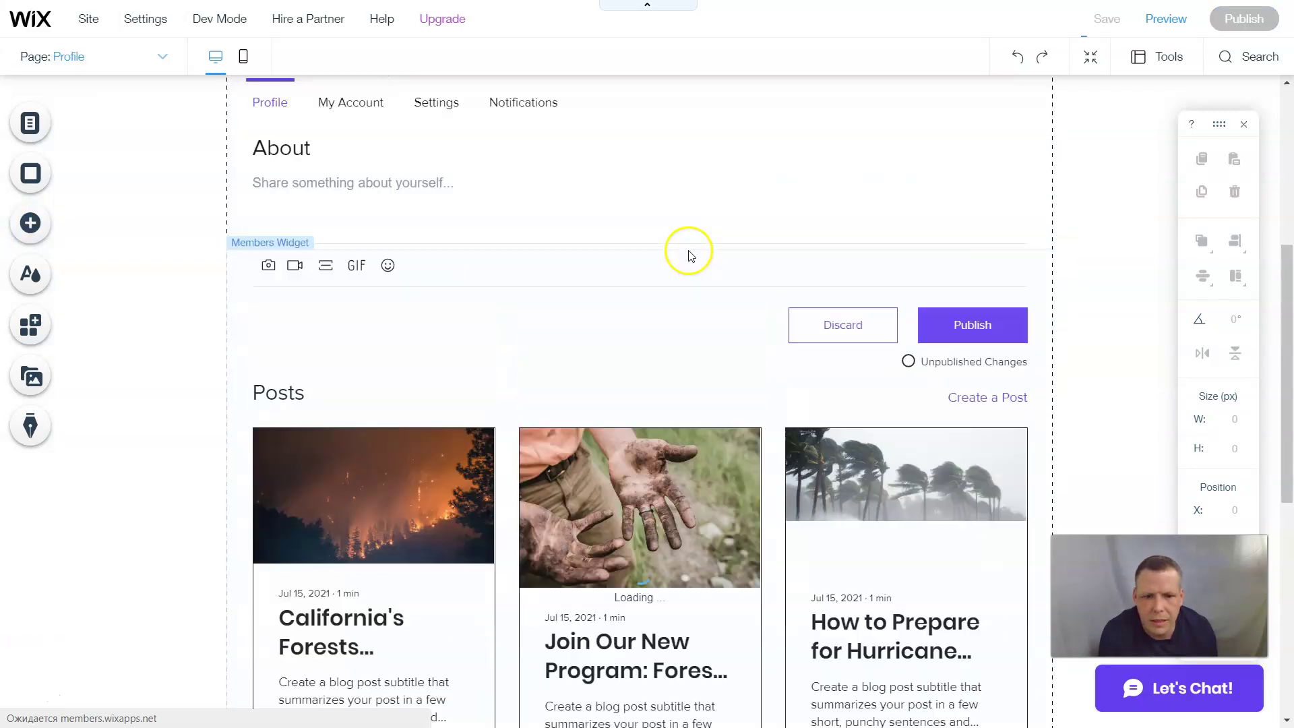
click(679, 261)
- Examine the Profile page with the new Members Widget, from the profile card to the posts and footer
scroll(676, 257, up, 4)
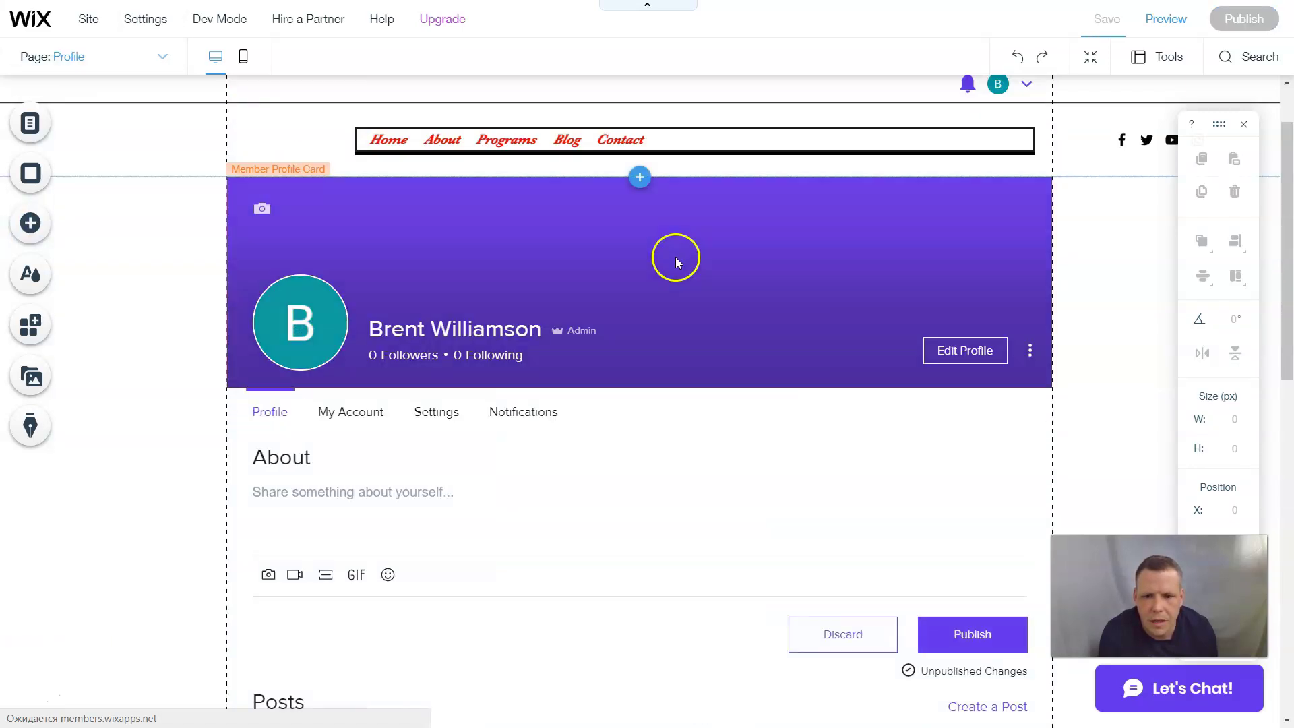
scroll(676, 258, down, 1)
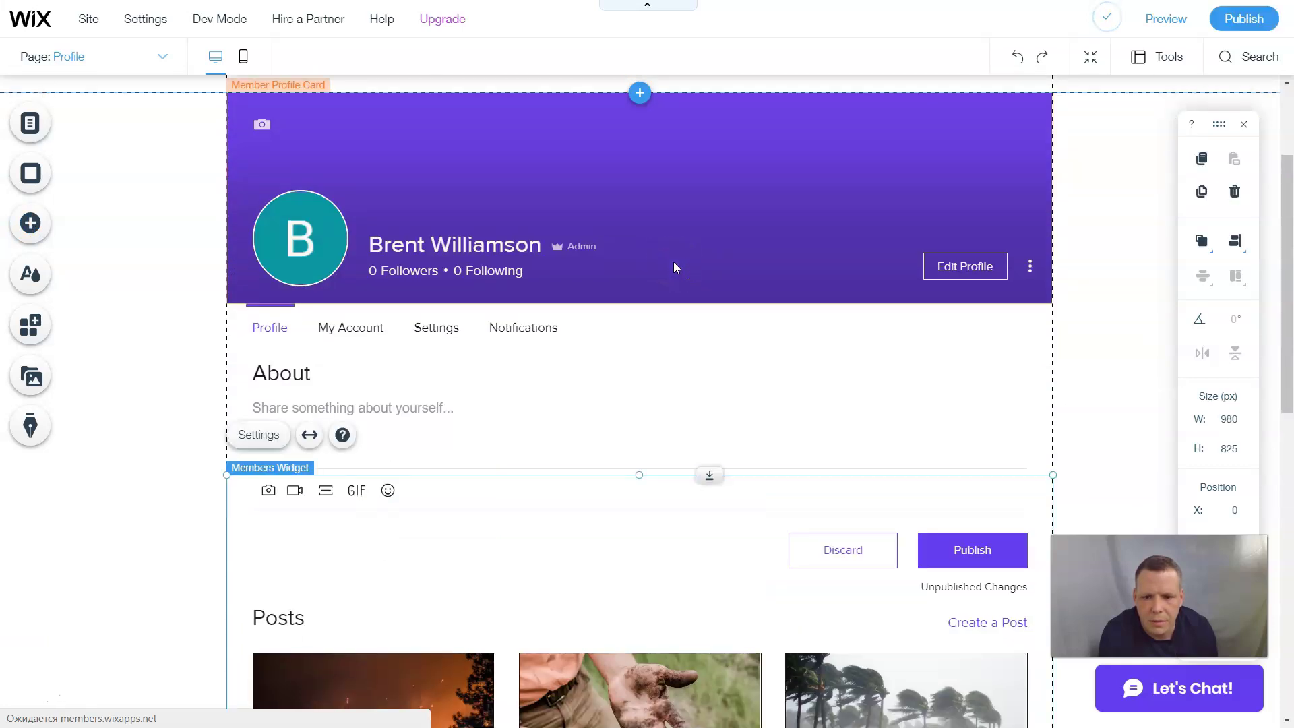
scroll(665, 270, down, 3)
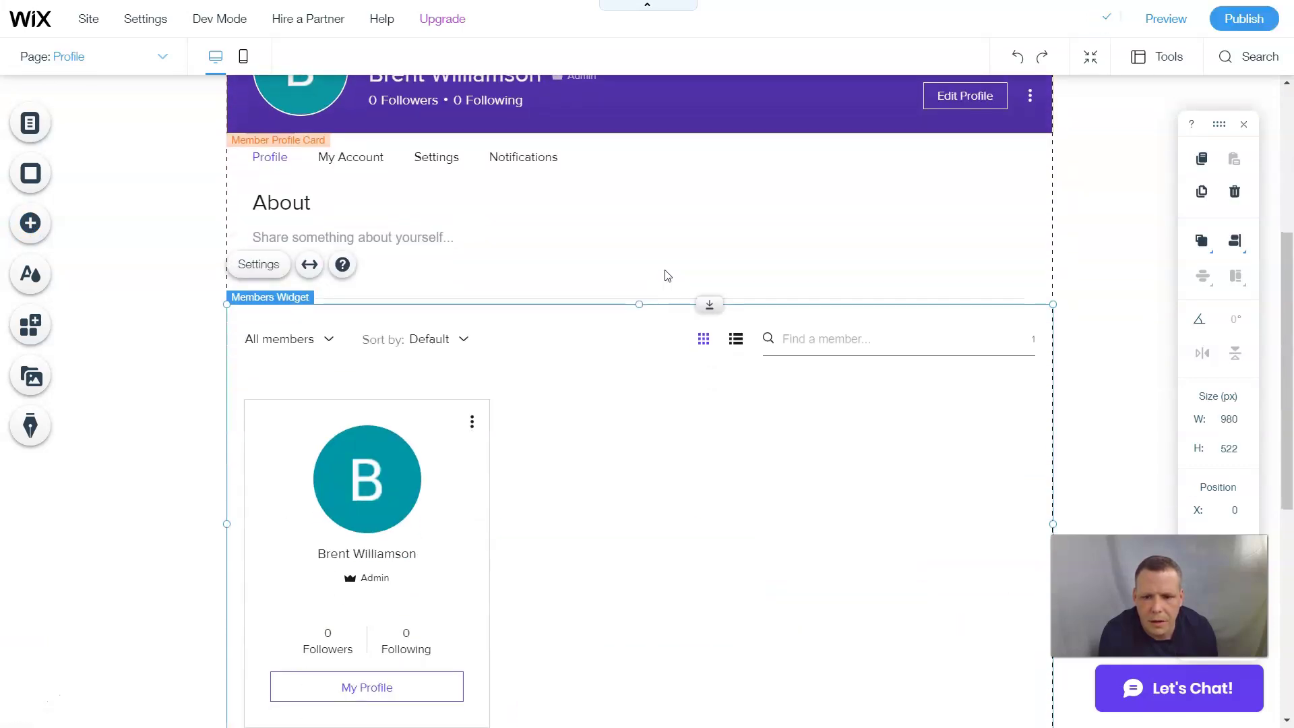
scroll(666, 273, down, 2)
scroll(665, 270, down, 1)
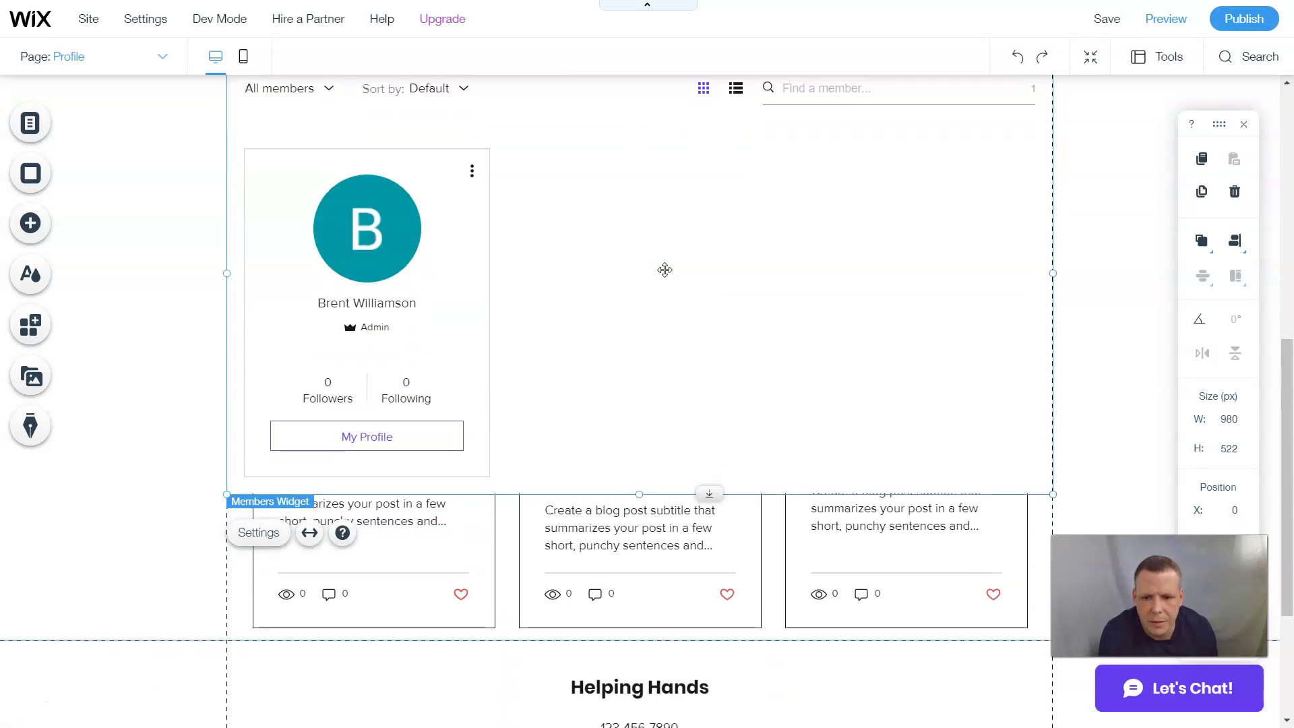
scroll(693, 283, up, 2)
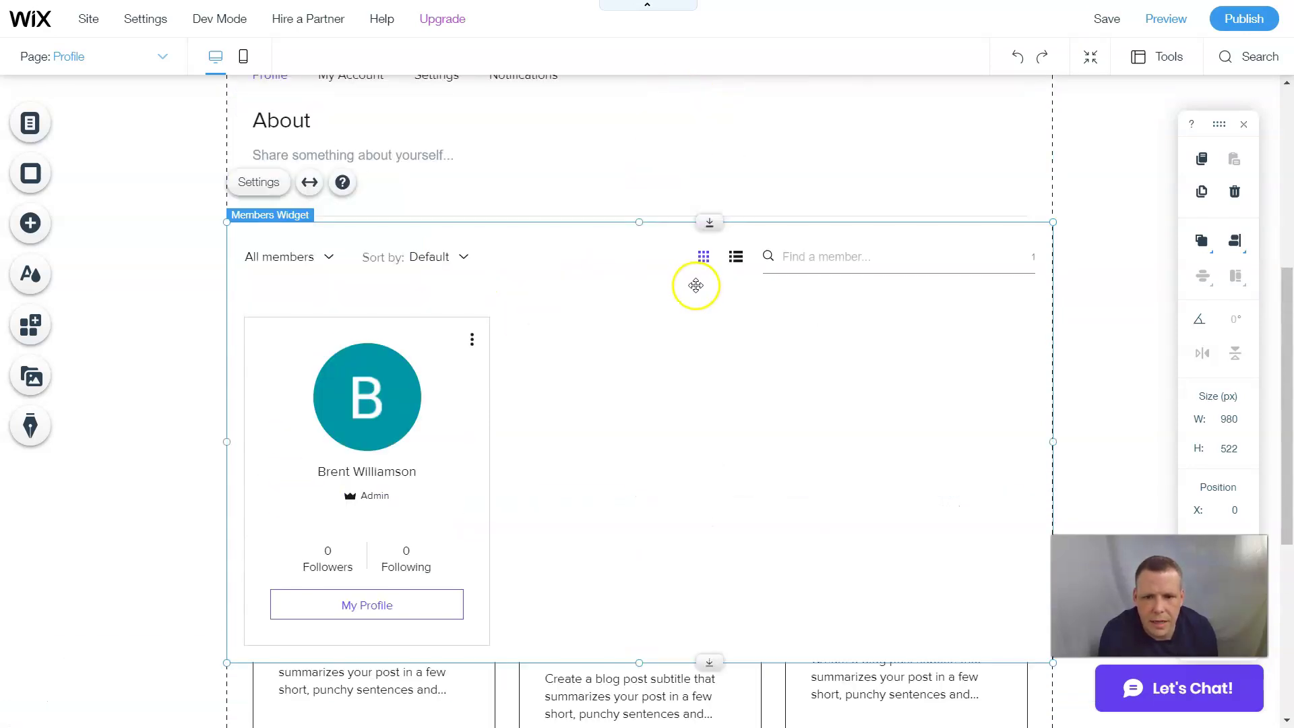
scroll(647, 300, down, 1)
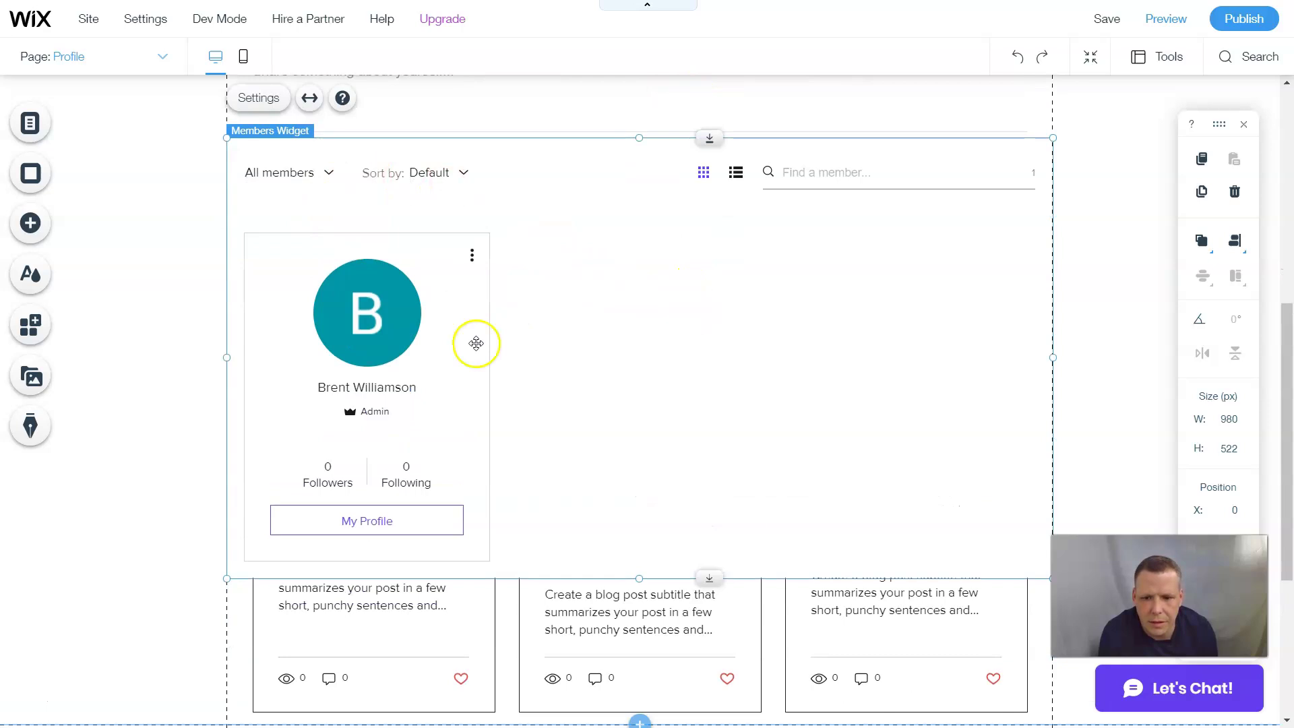
scroll(580, 360, down, 1)
scroll(607, 350, down, 1)
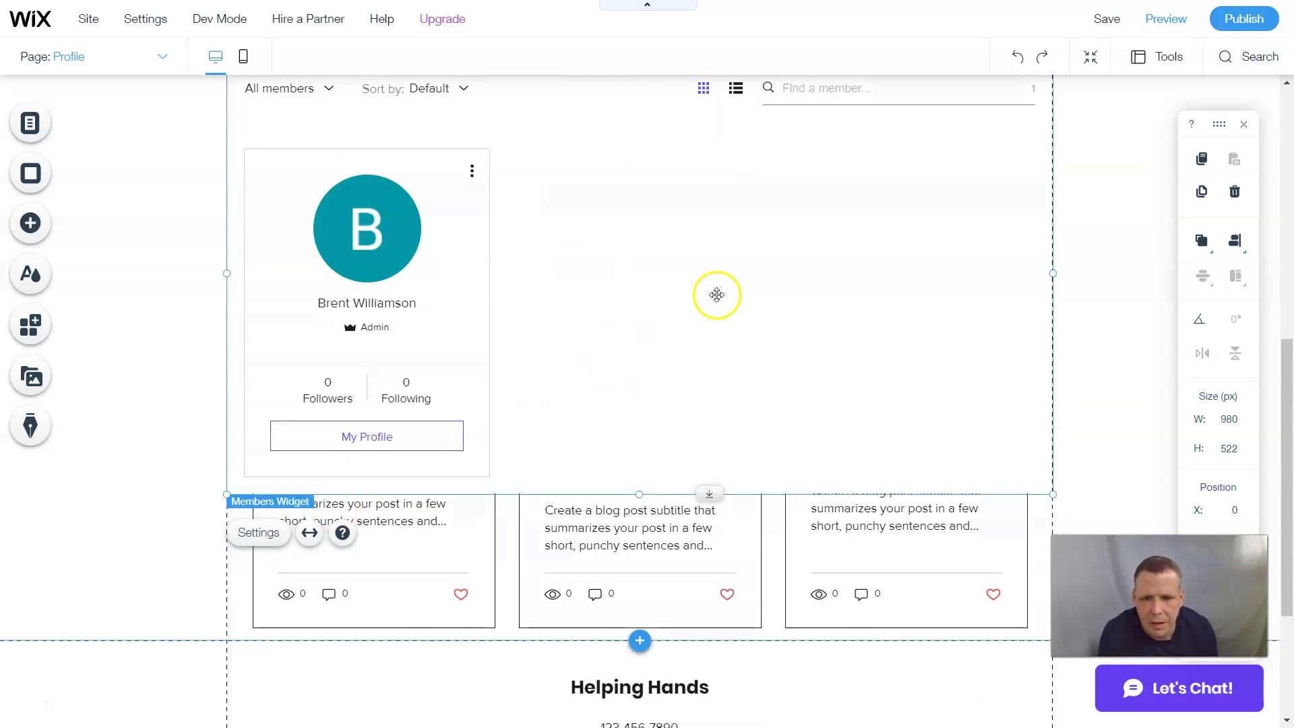
scroll(737, 315, up, 1)
scroll(737, 315, up, 1)
scroll(425, 310, up, 2)
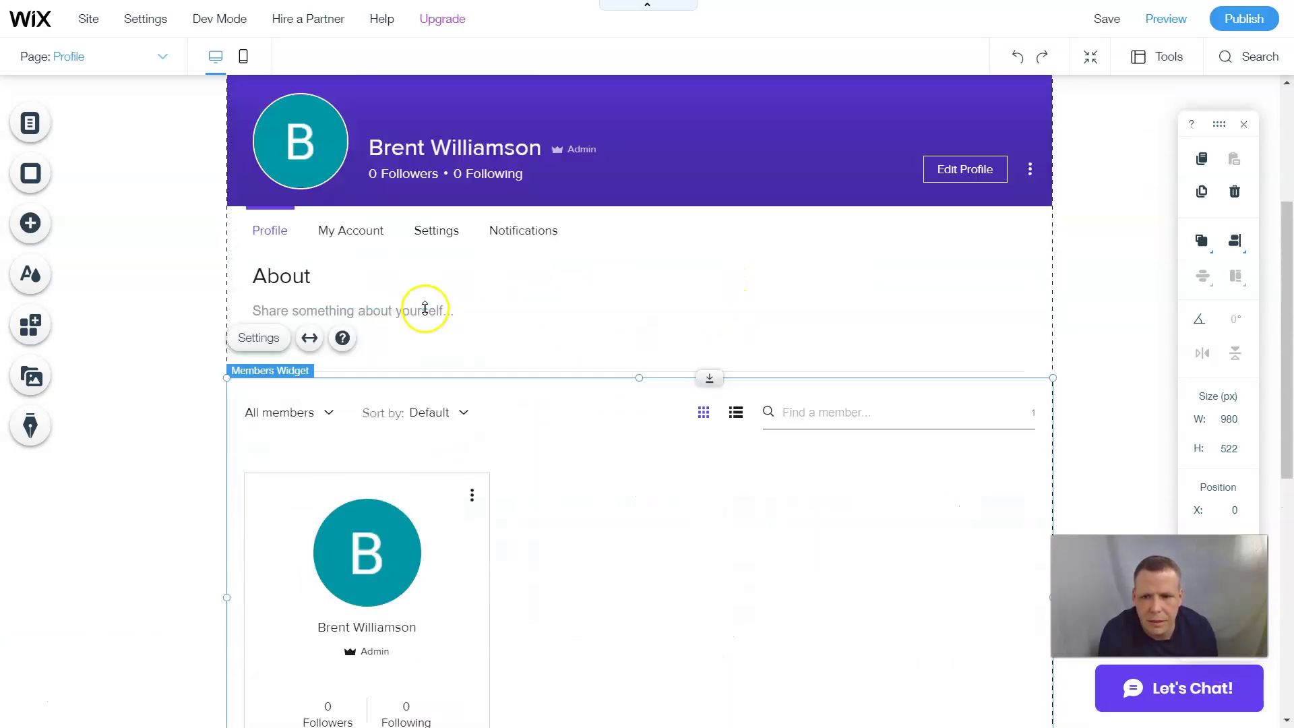
- Open the Members Widget's settings, switch its layout from Cards to List, and close the settings
click(259, 353)
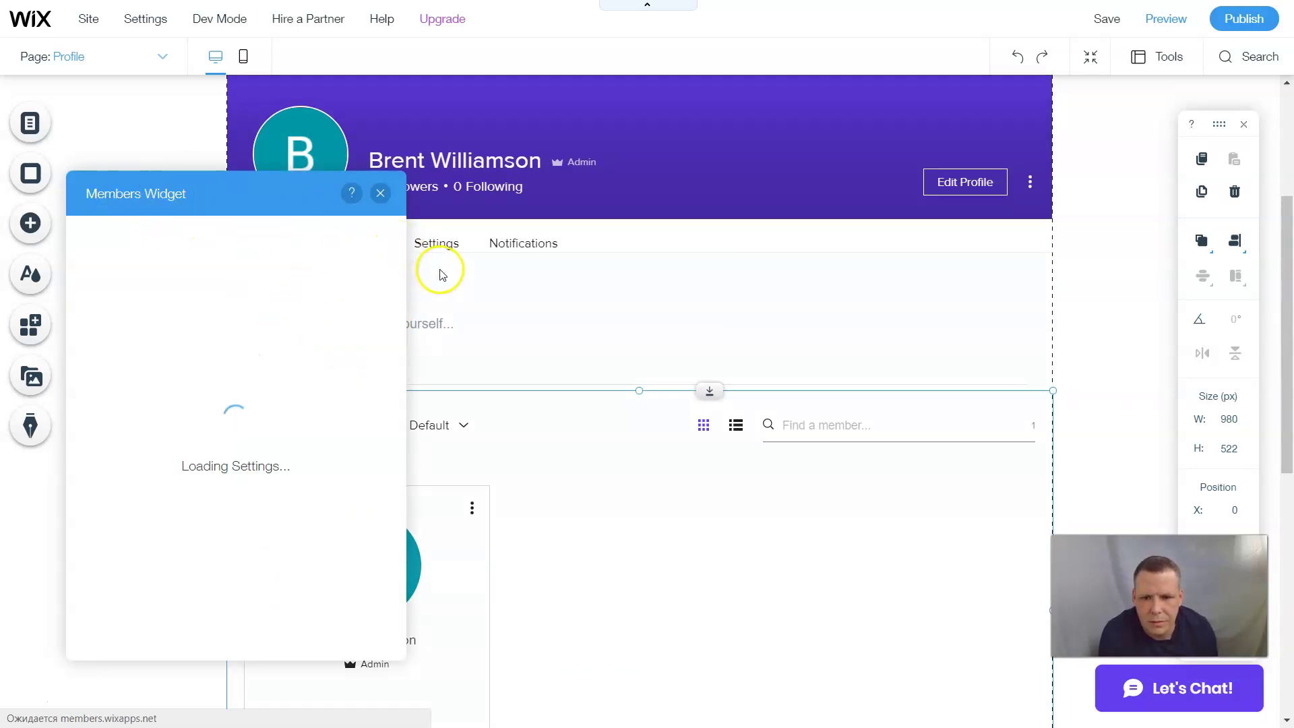
scroll(497, 280, down, 2)
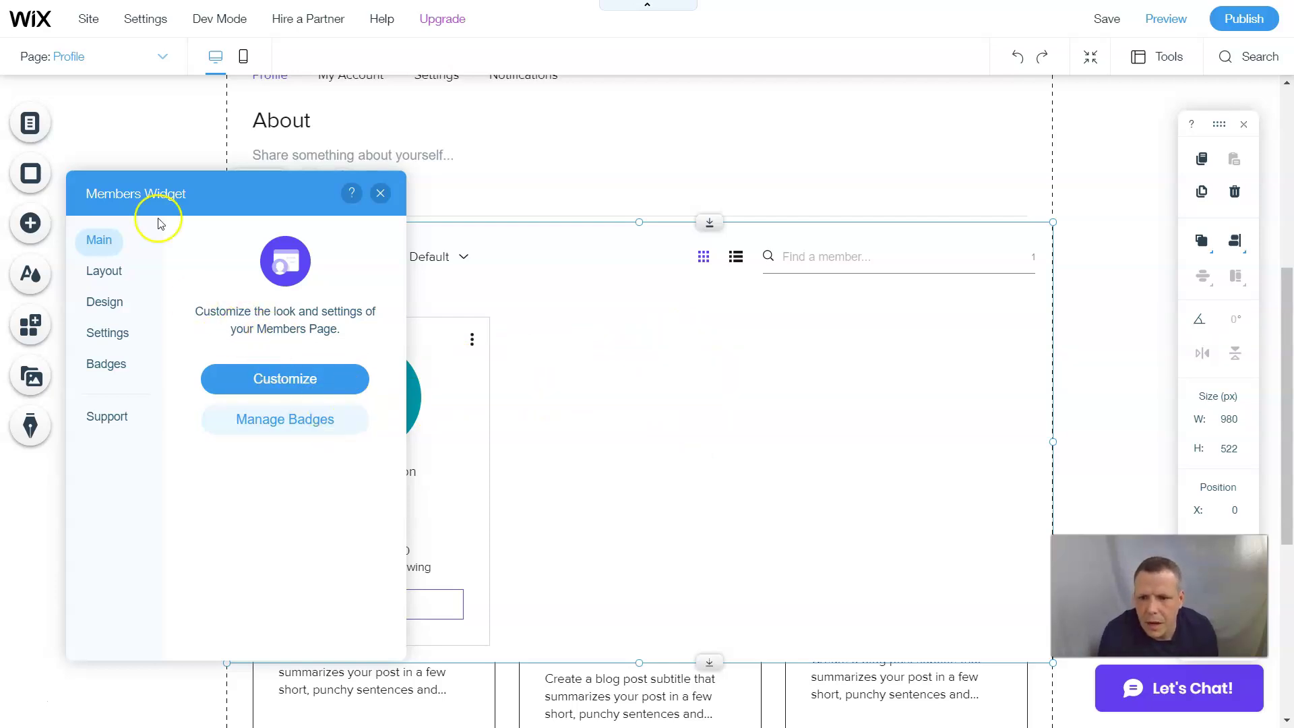
click(279, 390)
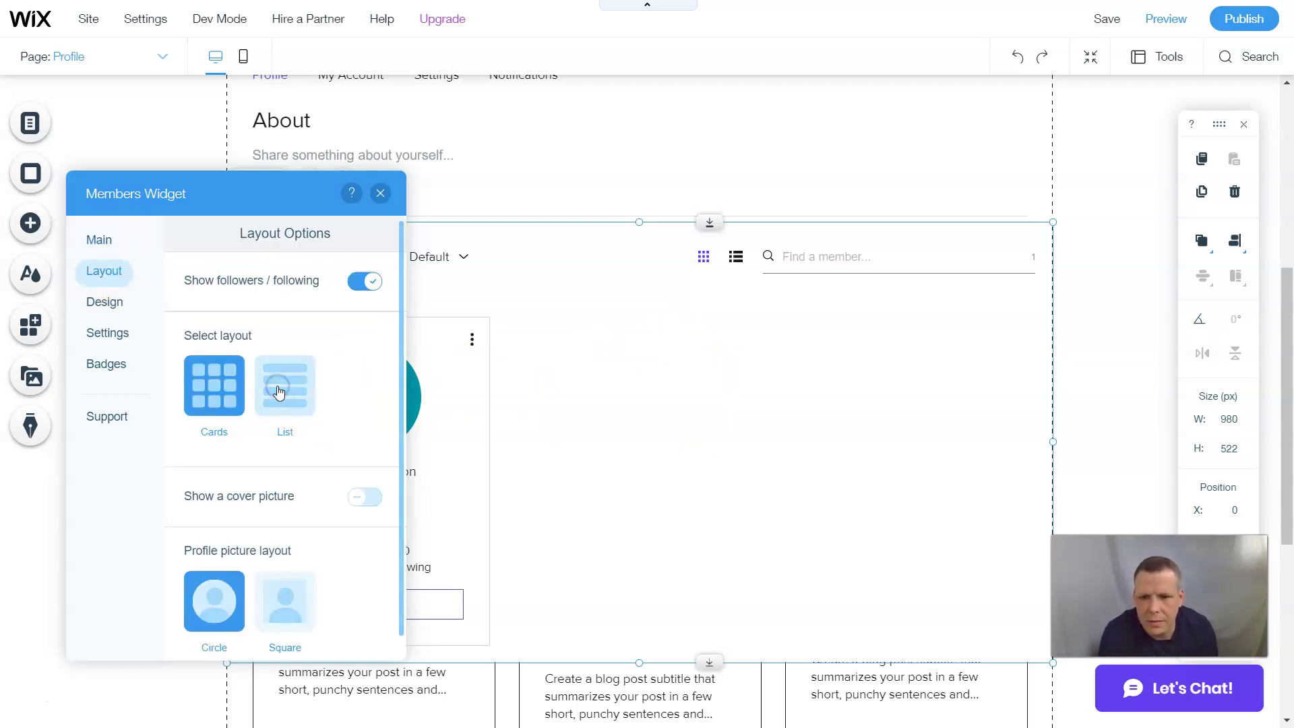
scroll(300, 451, down, 1)
click(290, 363)
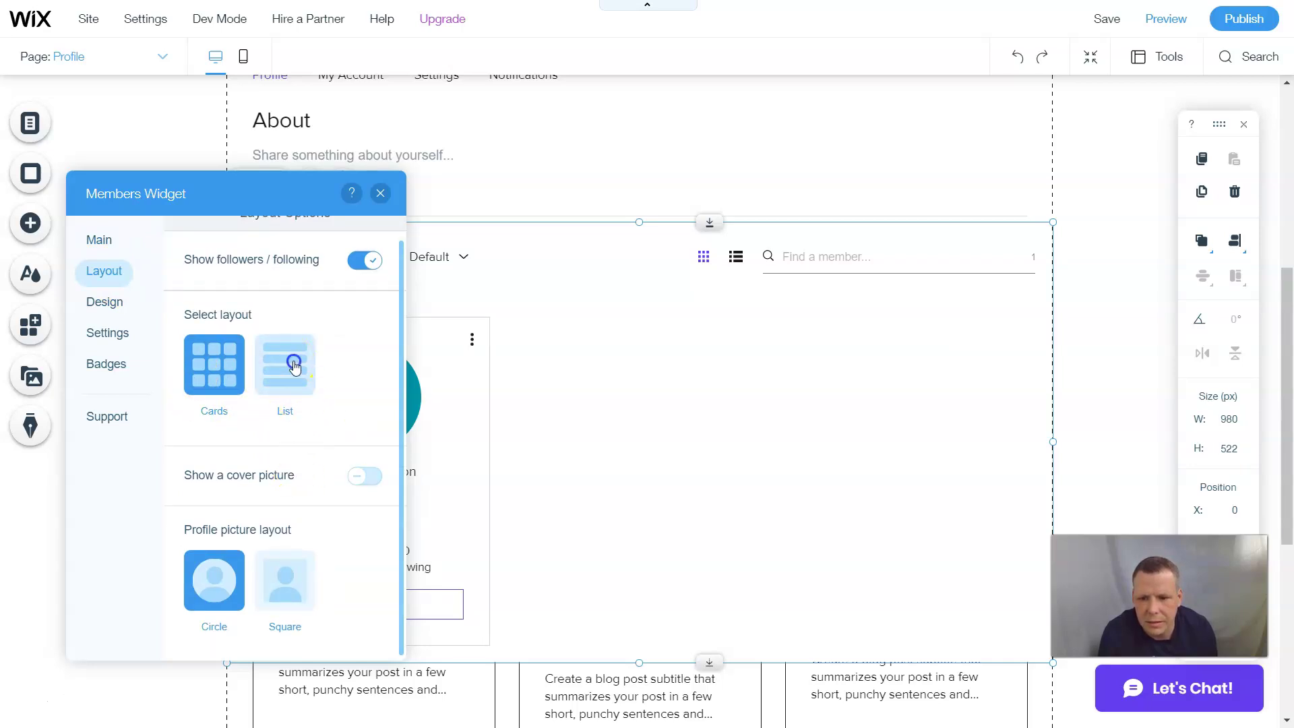
click(240, 378)
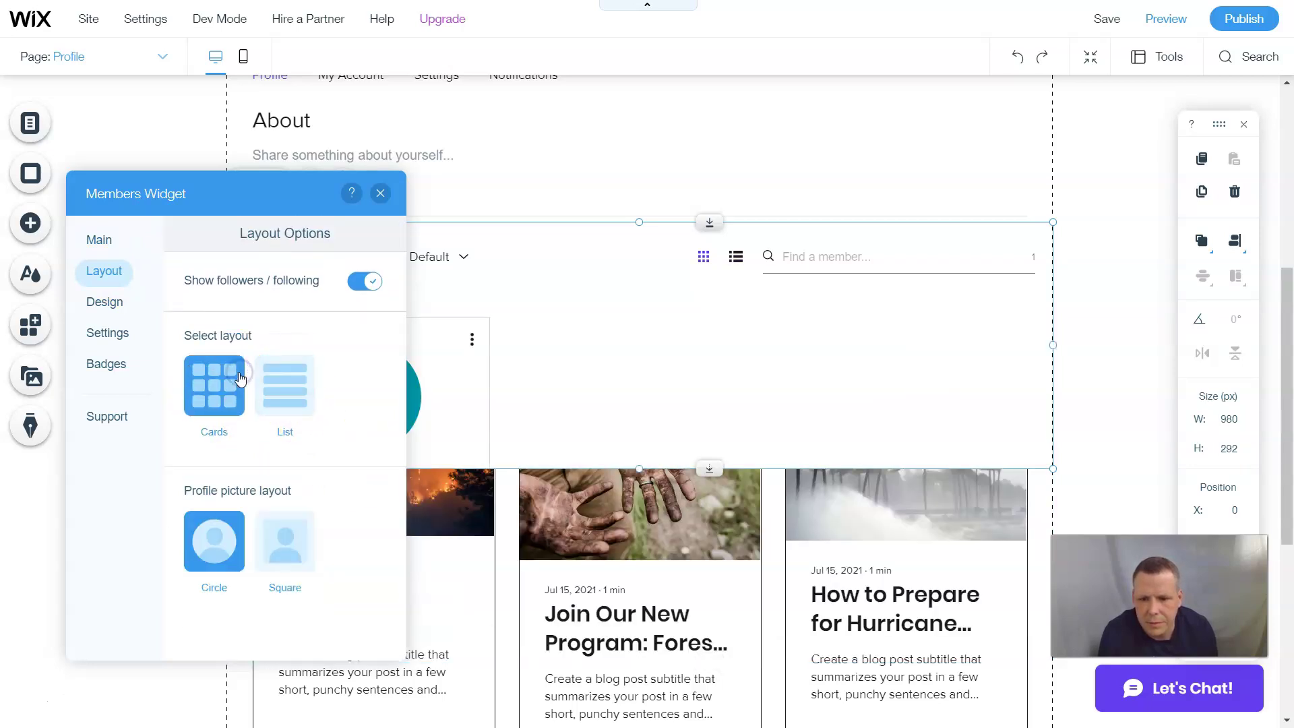
click(291, 382)
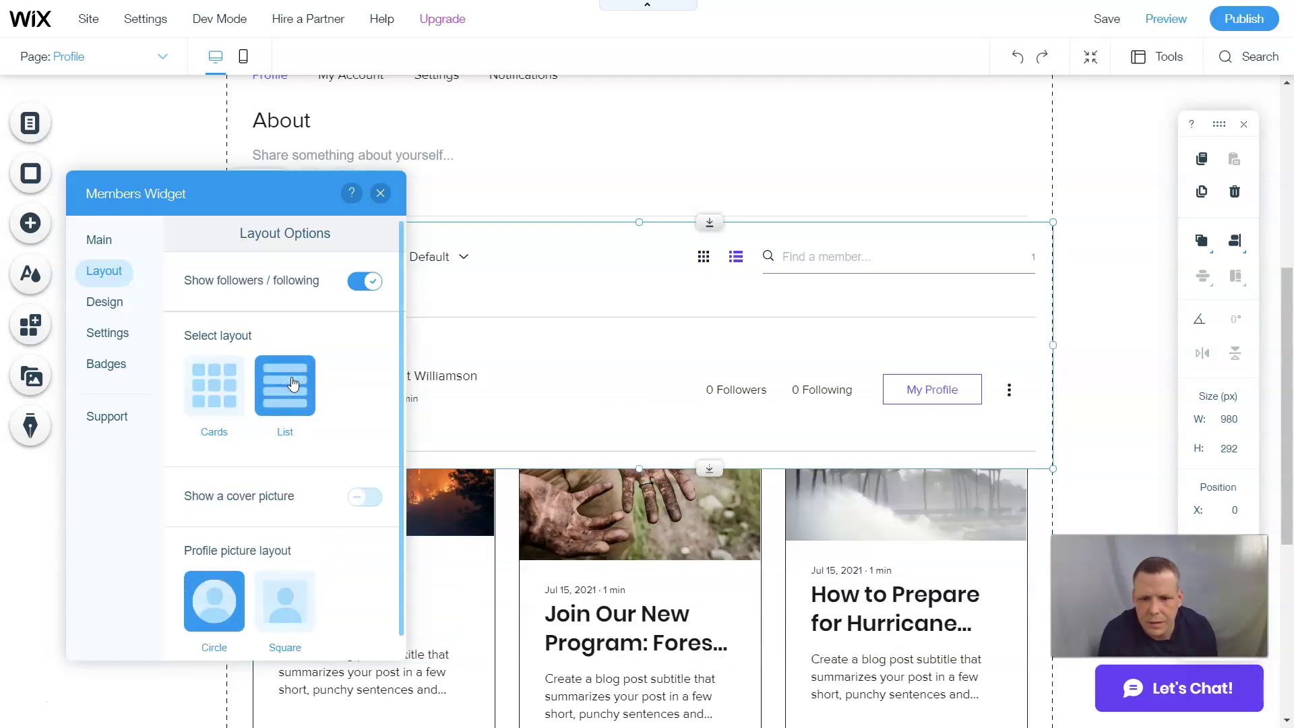
click(216, 372)
click(379, 194)
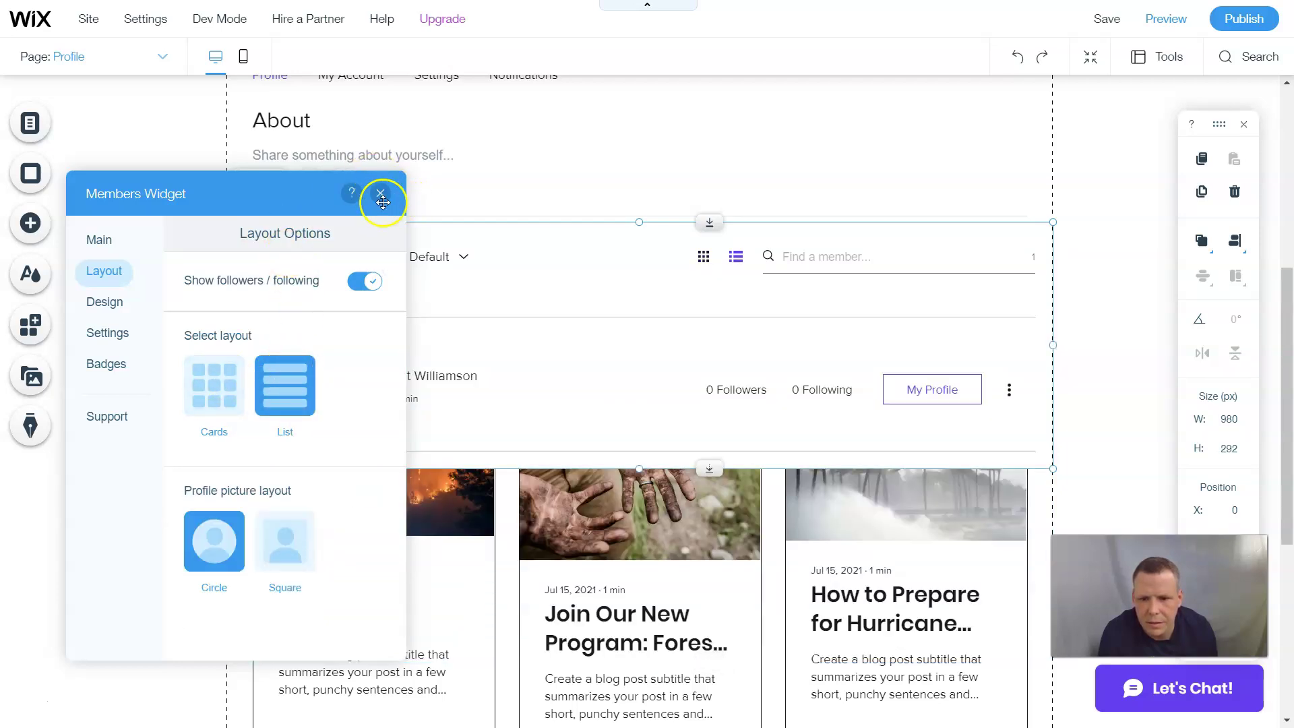
drag(378, 202, 402, 222)
click(402, 219)
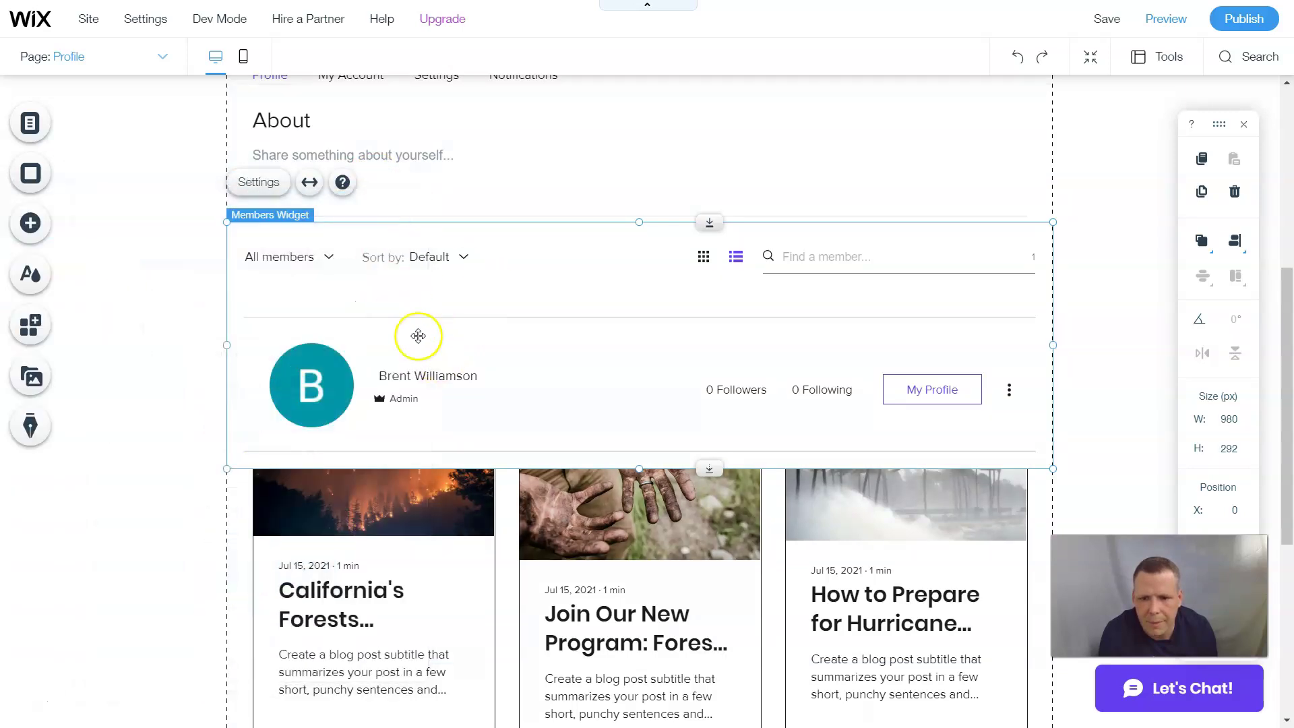
- Open the Settings page from the member pages and review its blog subscription and notification options
click(48, 121)
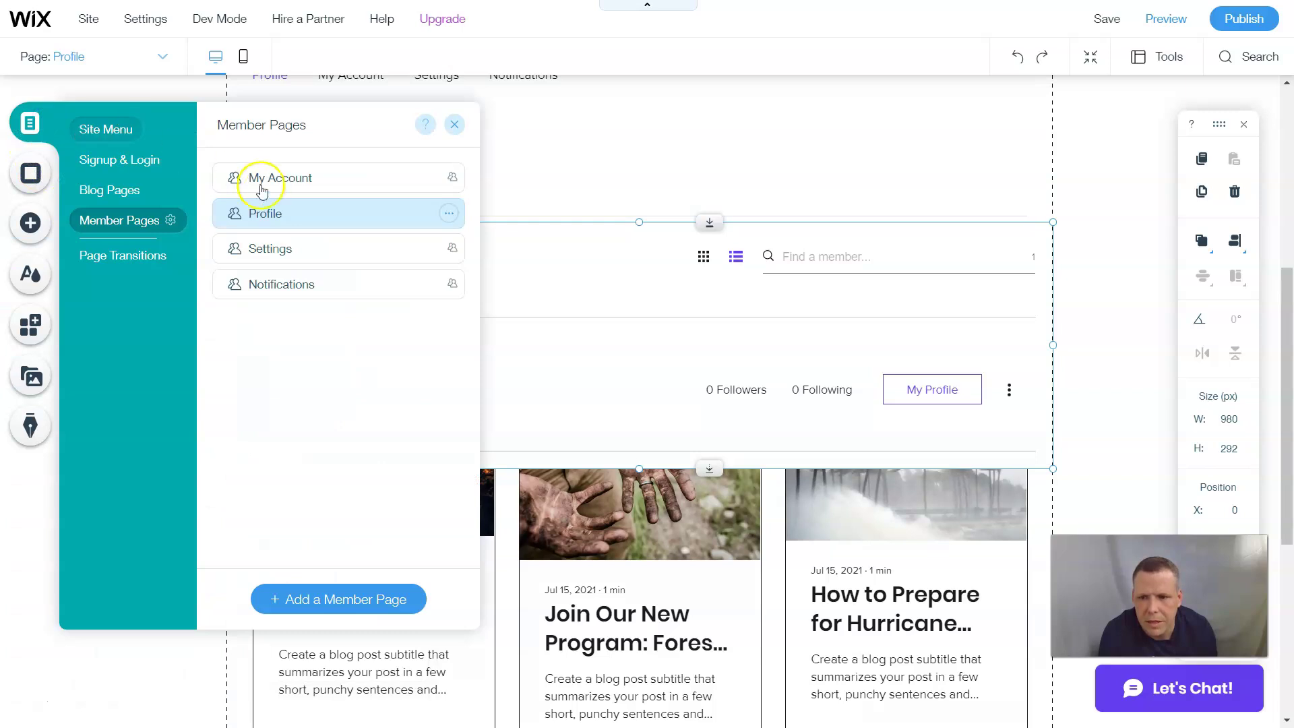
click(307, 251)
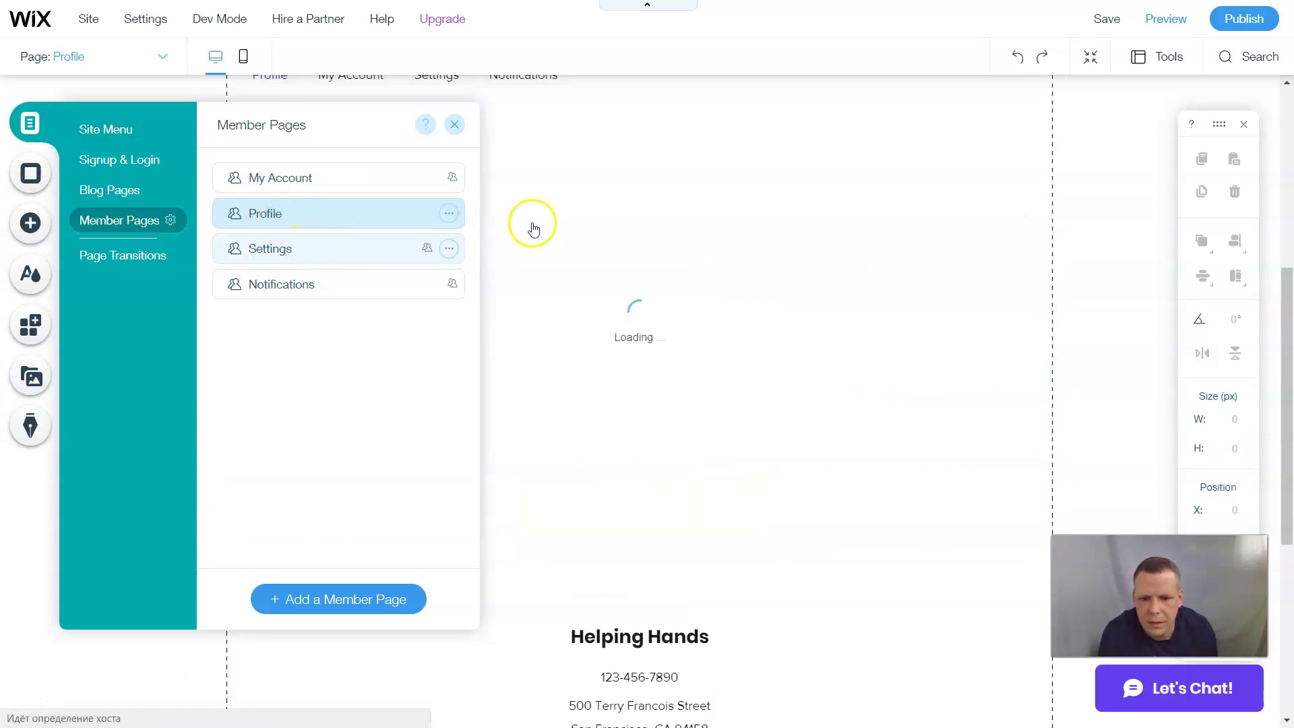
click(451, 124)
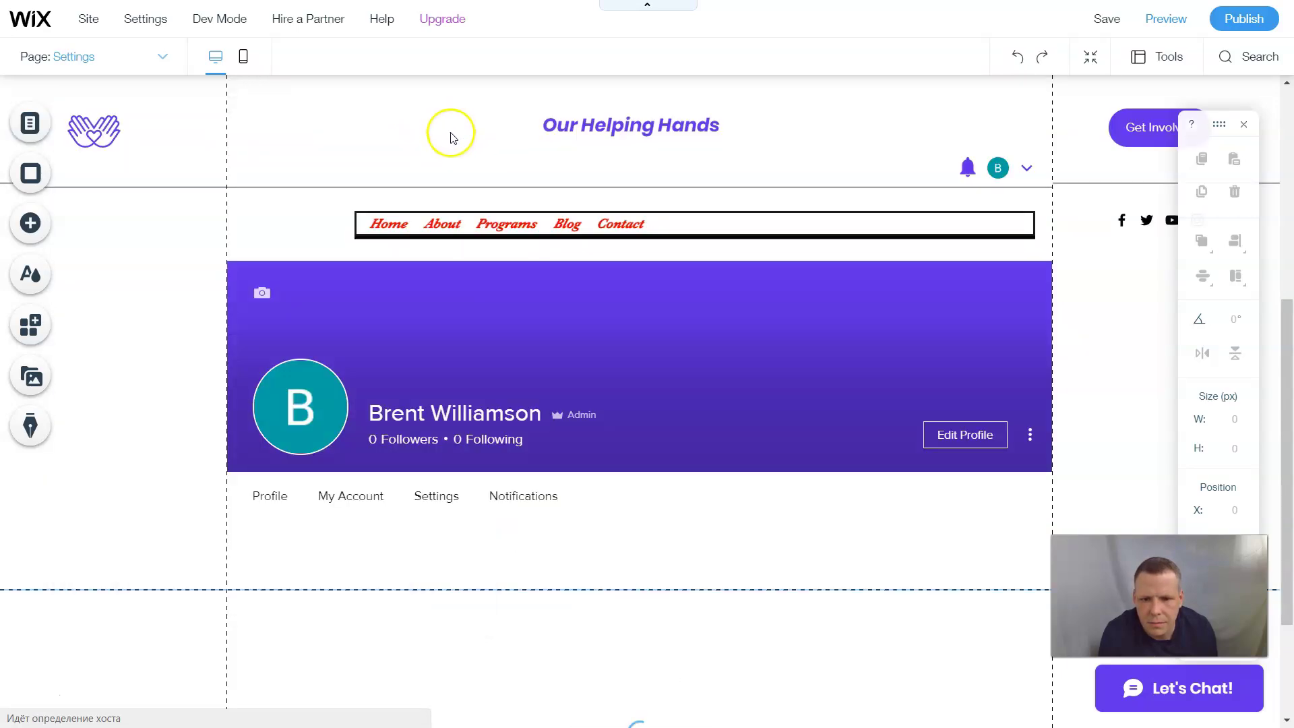
scroll(640, 354, down, 4)
scroll(642, 357, down, 1)
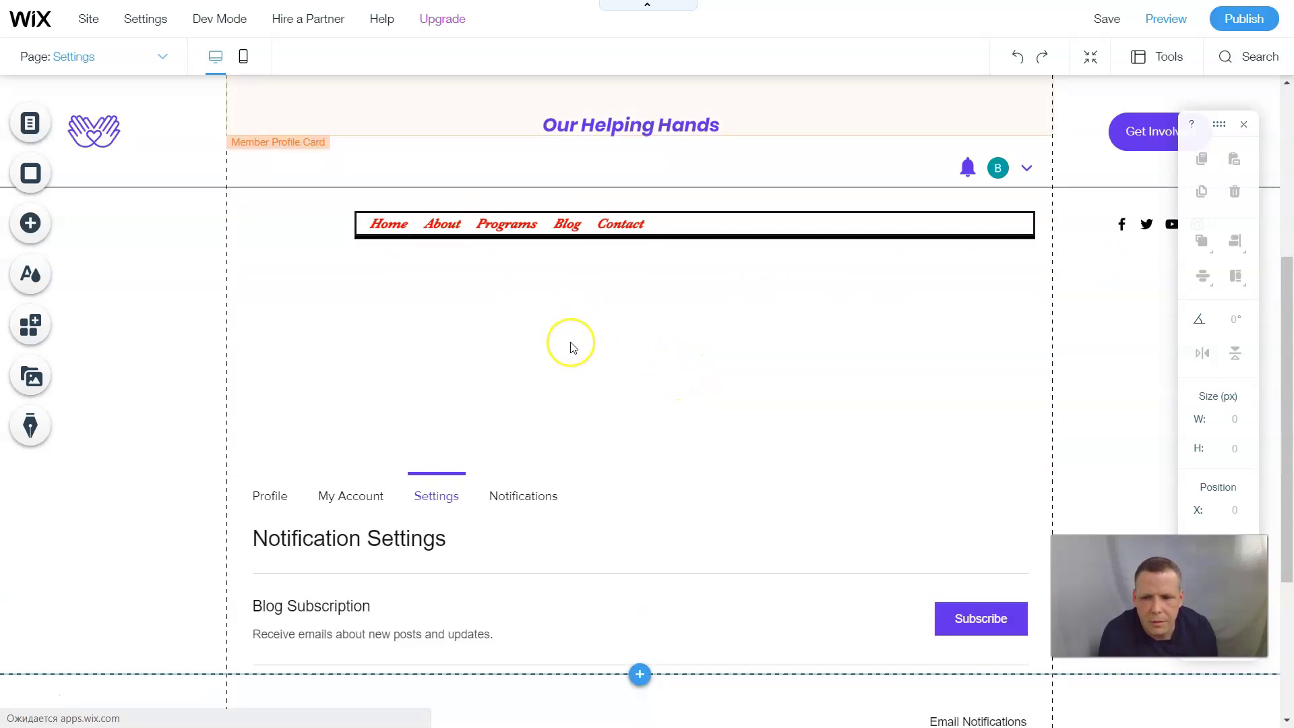
scroll(569, 347, down, 5)
scroll(569, 347, up, 1)
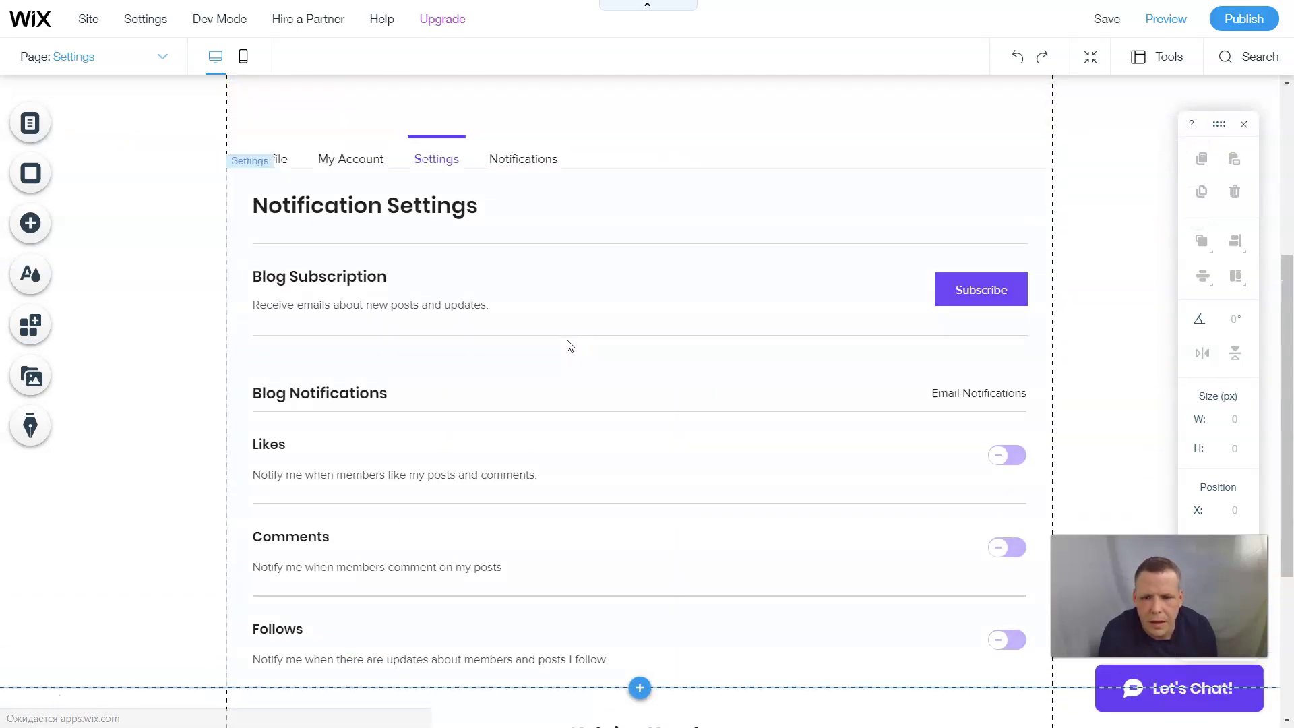
- Inspect the customization options of the notification settings section, close them, and look over the page's notification toggles
click(323, 320)
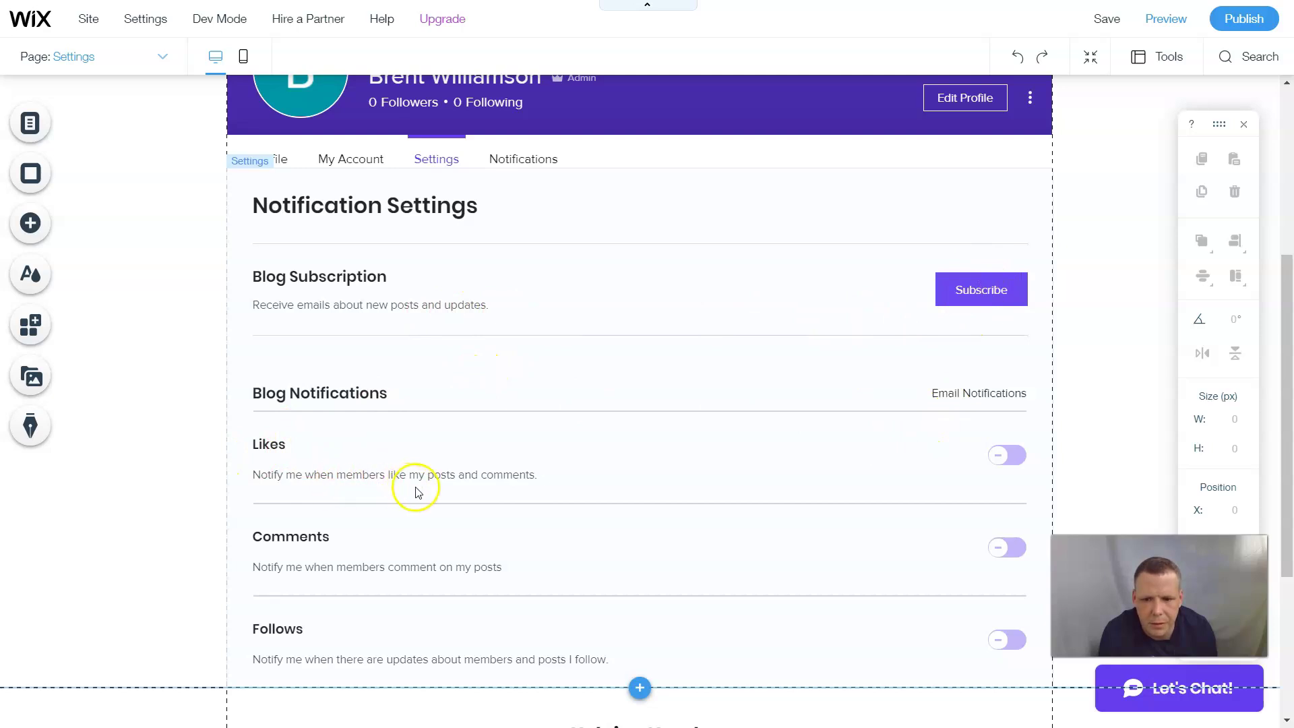
click(996, 457)
click(984, 414)
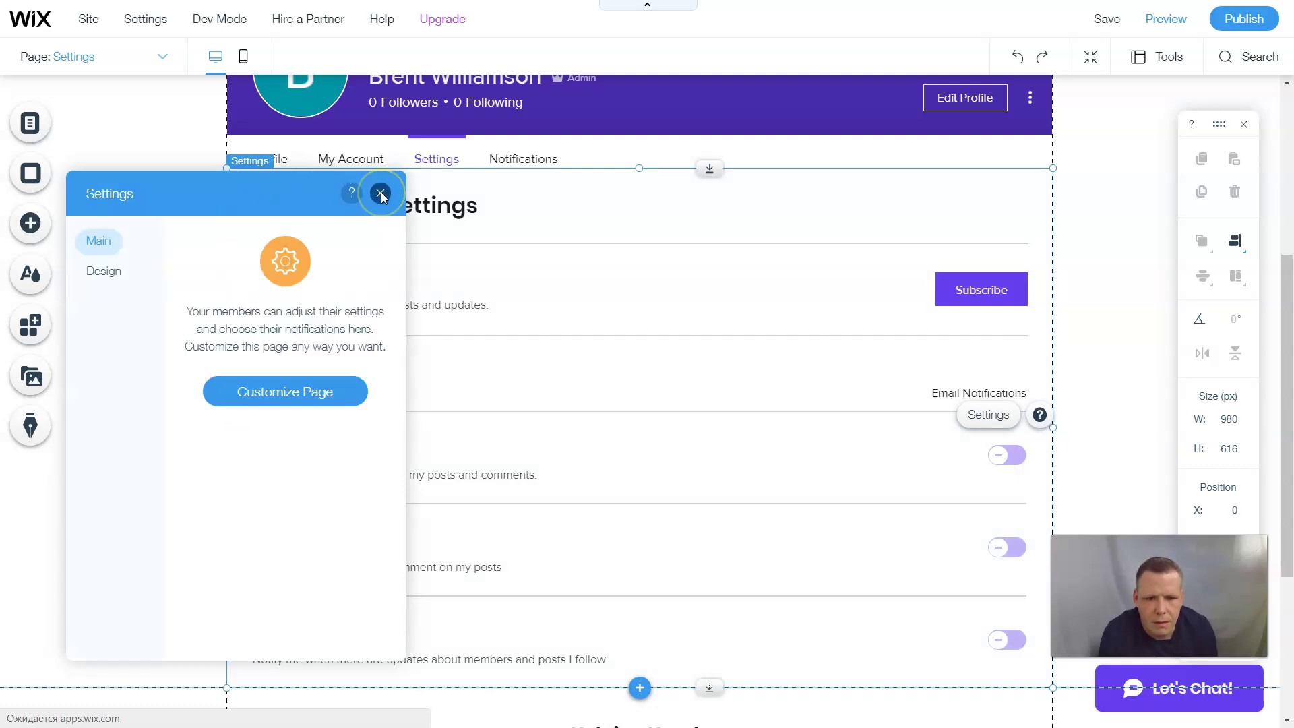
click(294, 387)
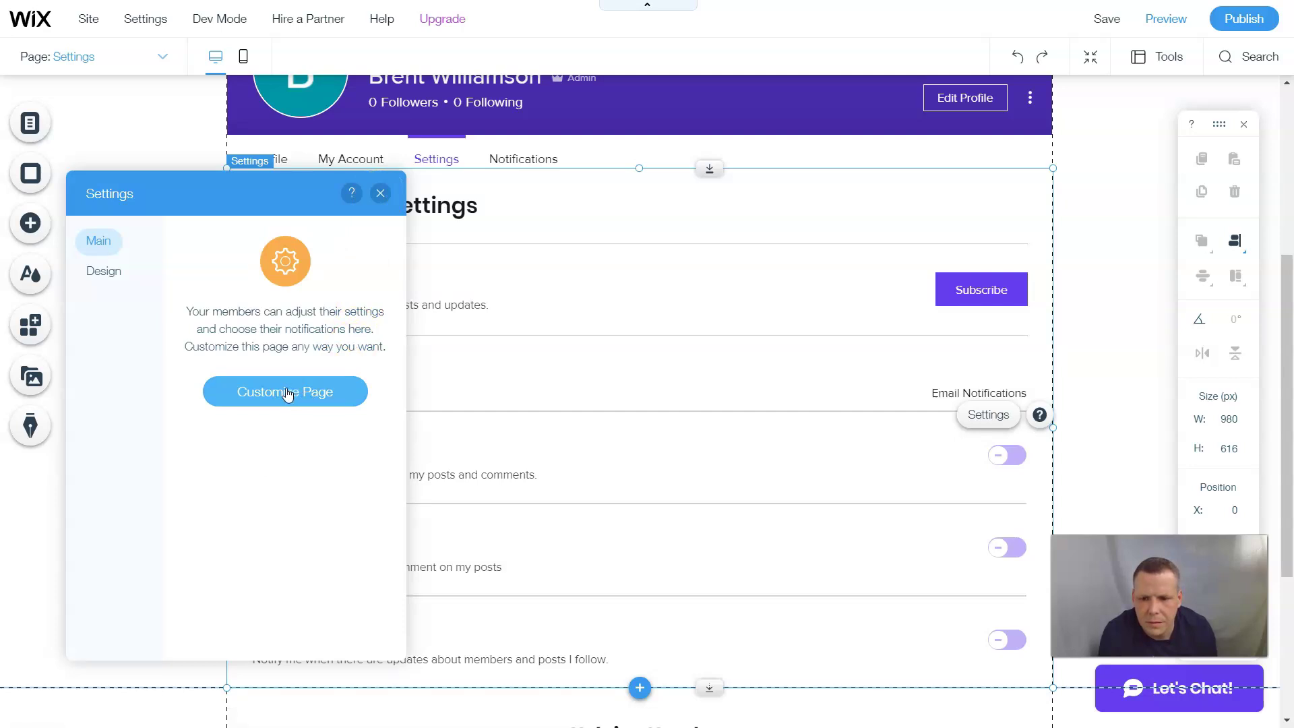
click(382, 194)
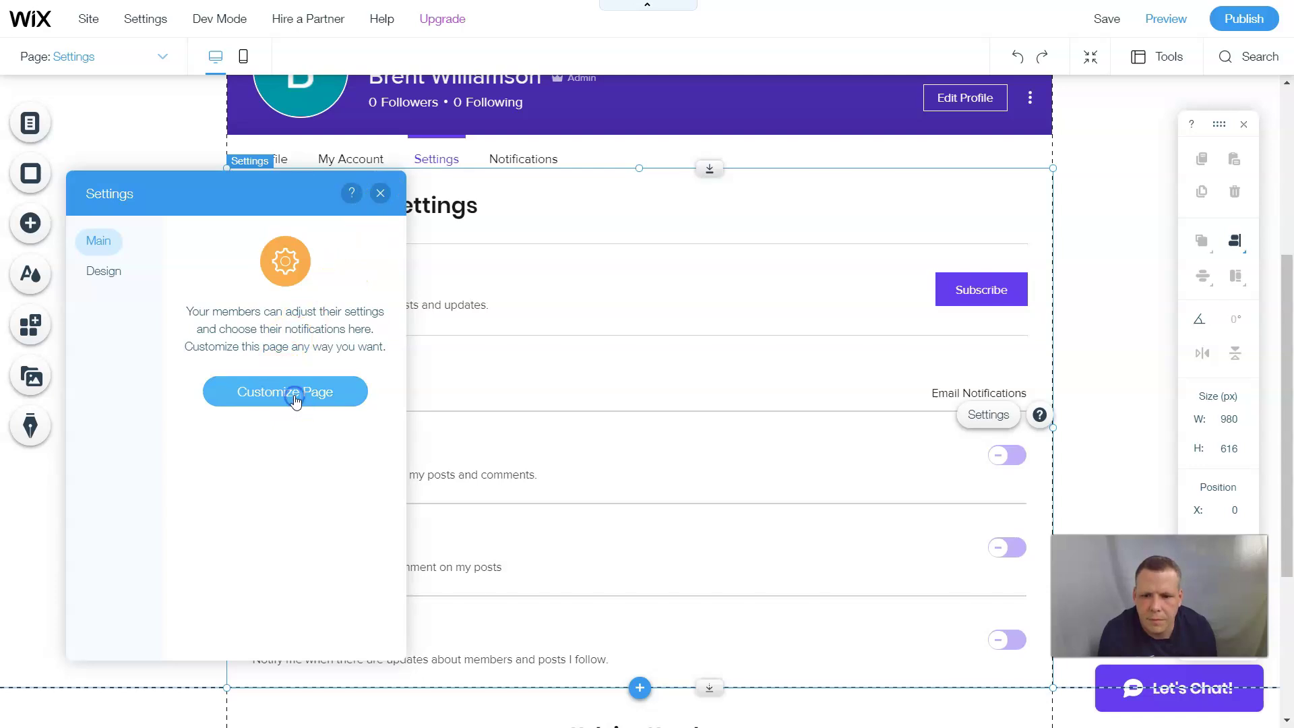
click(383, 199)
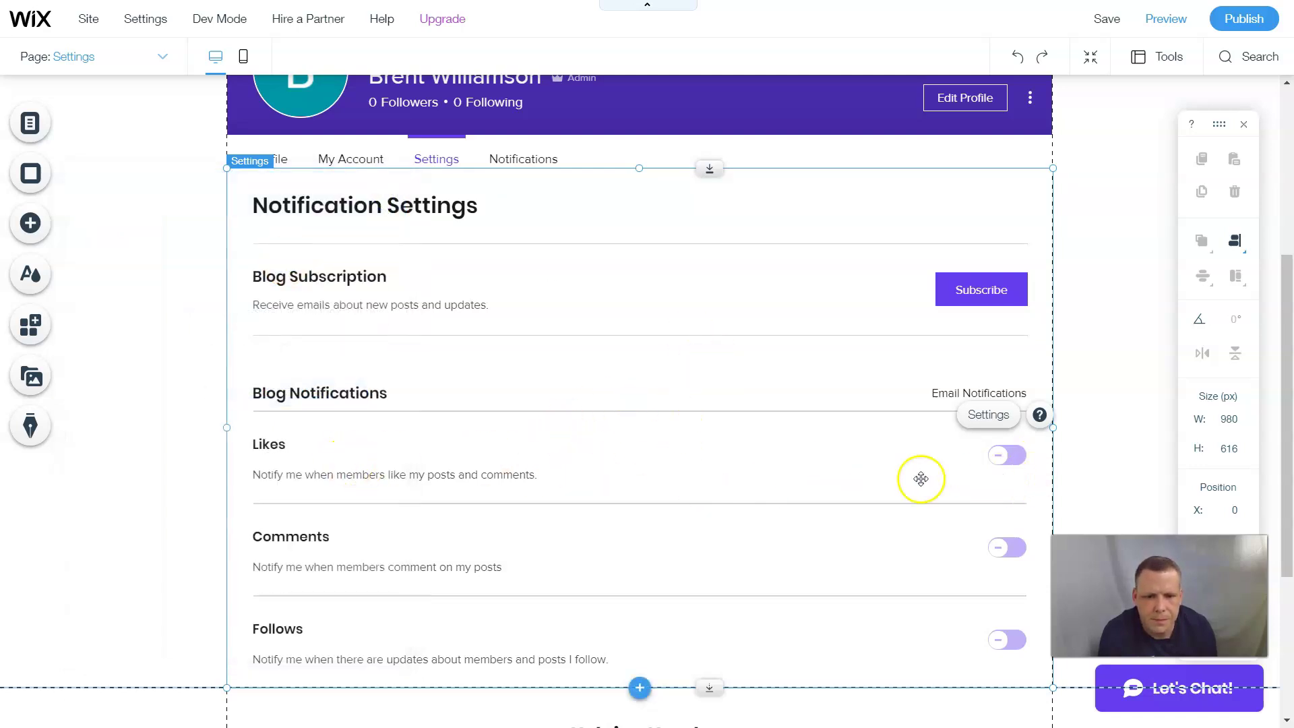
scroll(975, 460, down, 1)
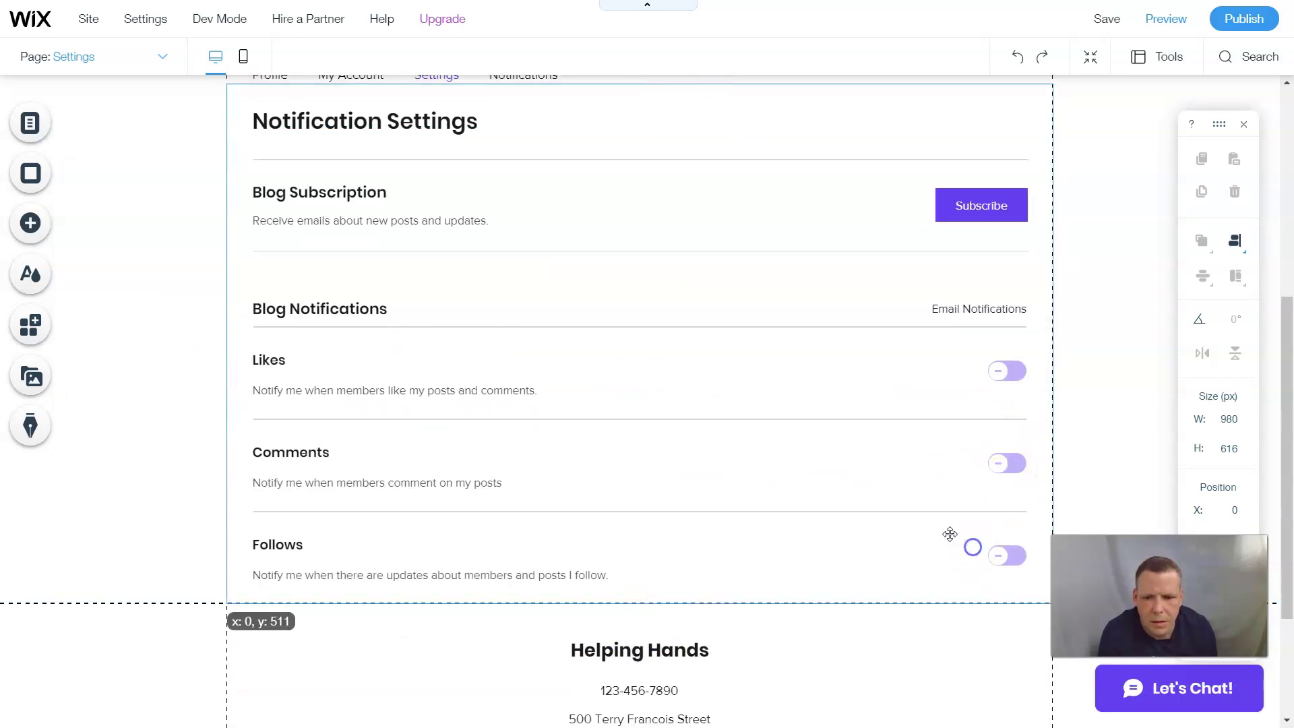
scroll(757, 423, up, 5)
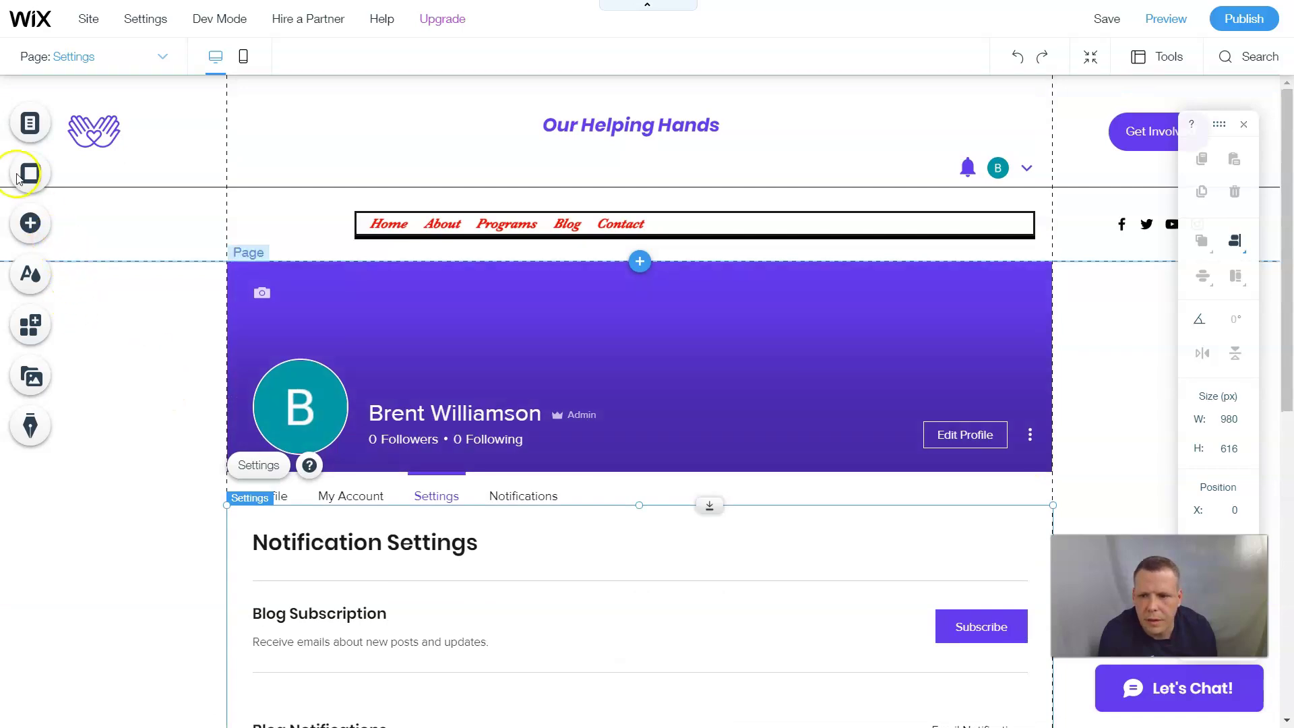
- In the default member signup form's settings, turn off Google and Facebook login and show the policy link options
click(120, 128)
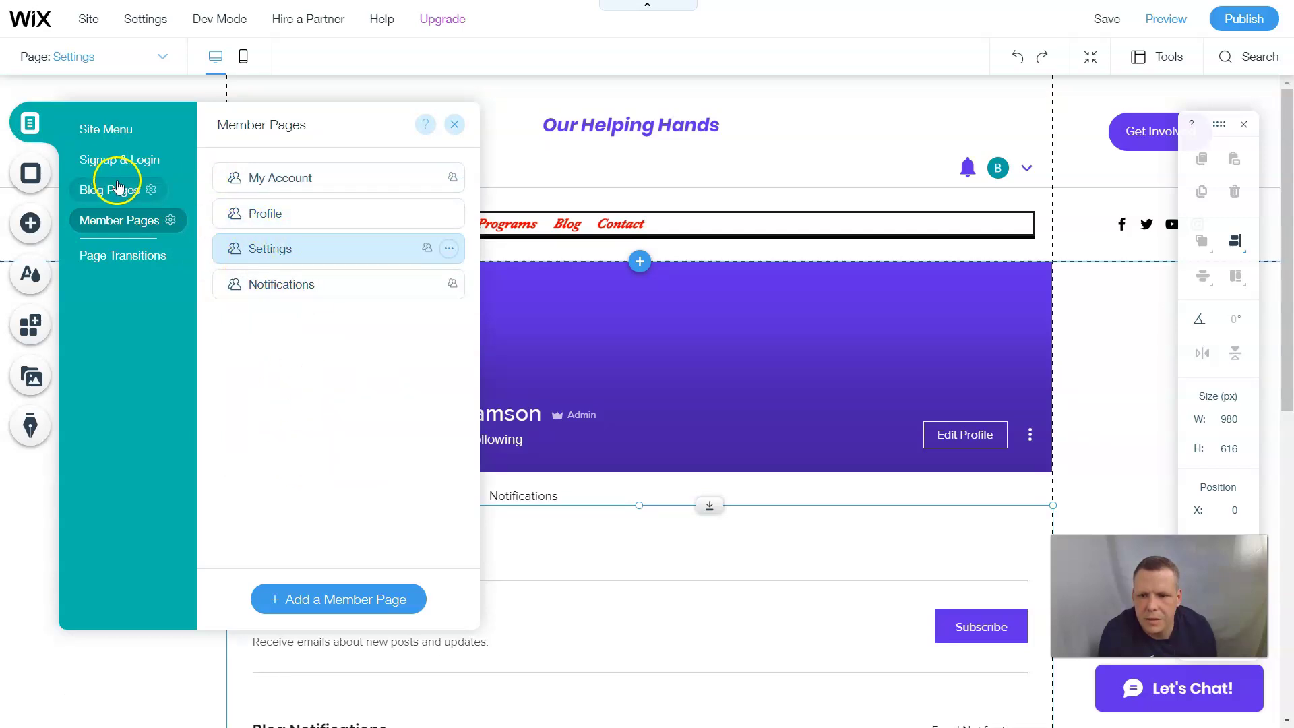
click(136, 162)
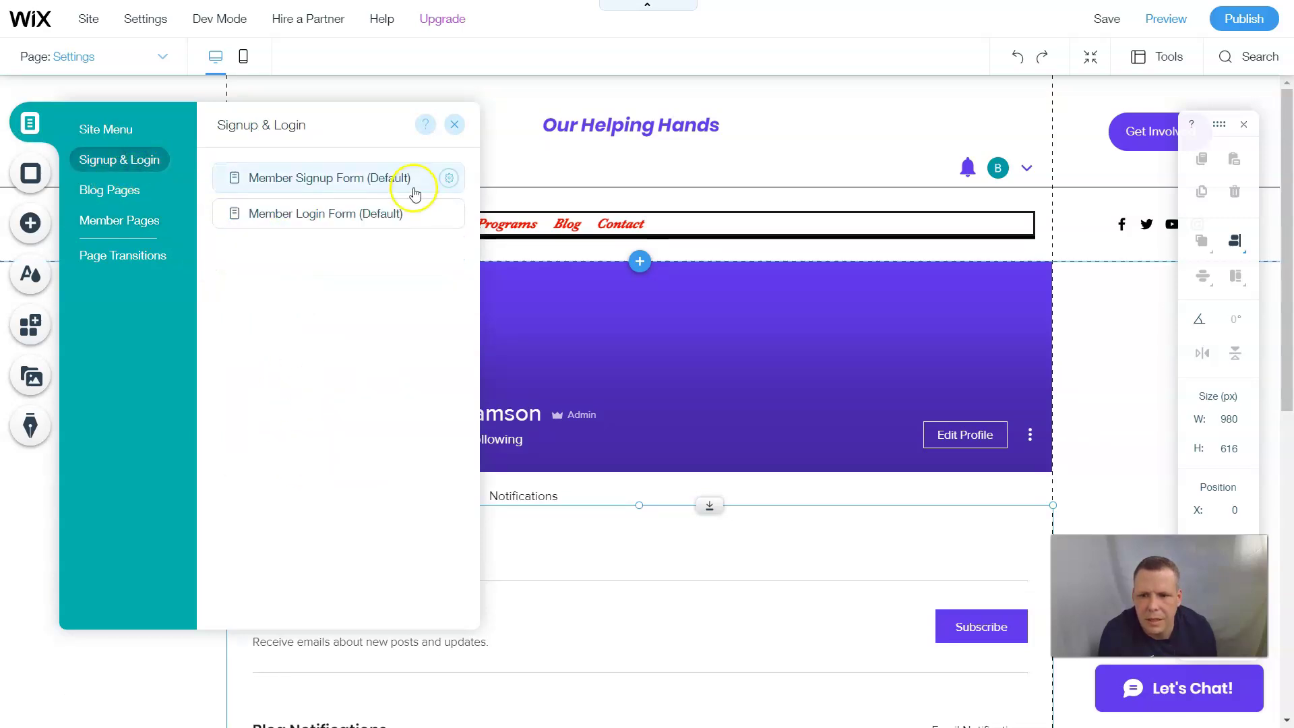
click(451, 179)
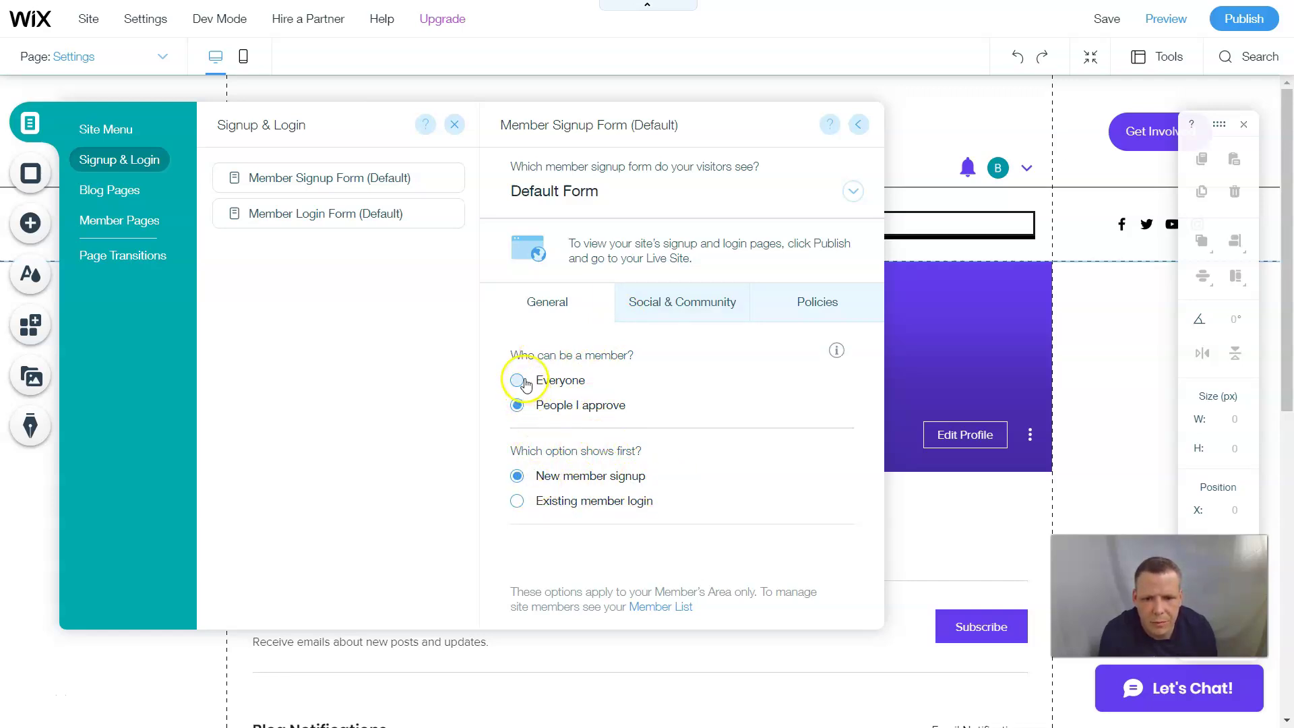
click(688, 299)
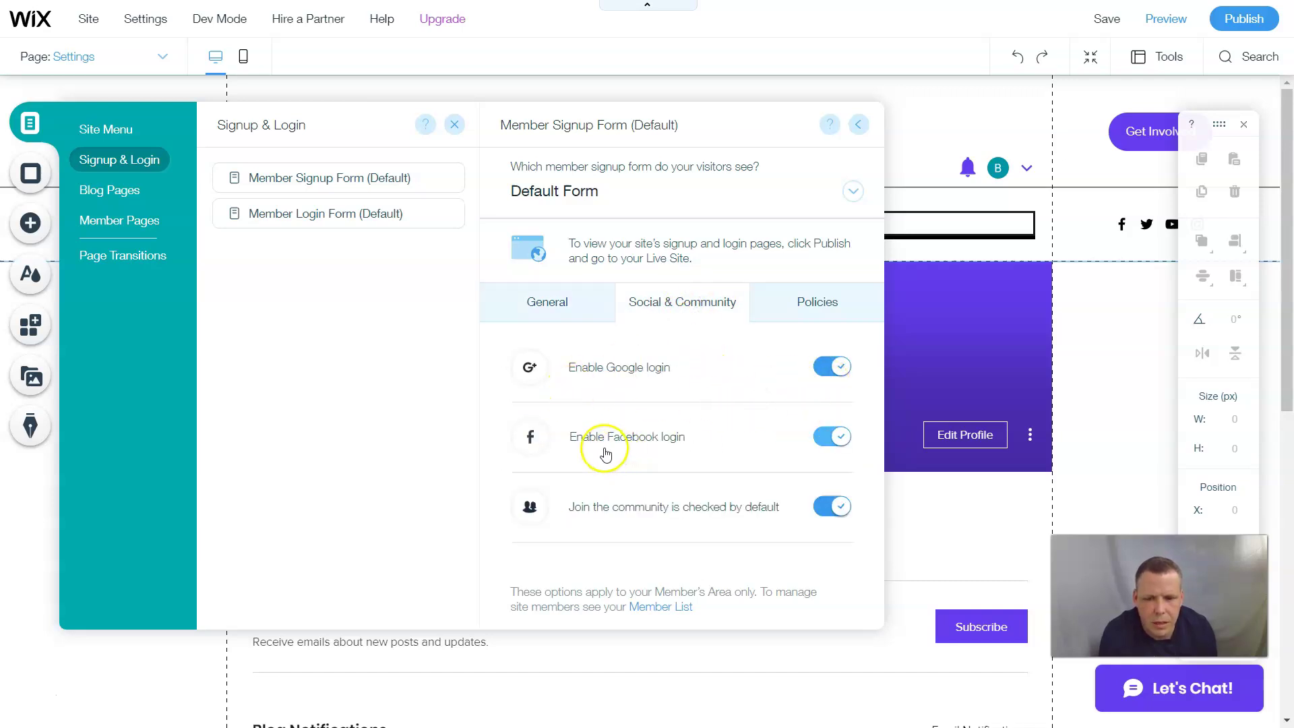
click(842, 373)
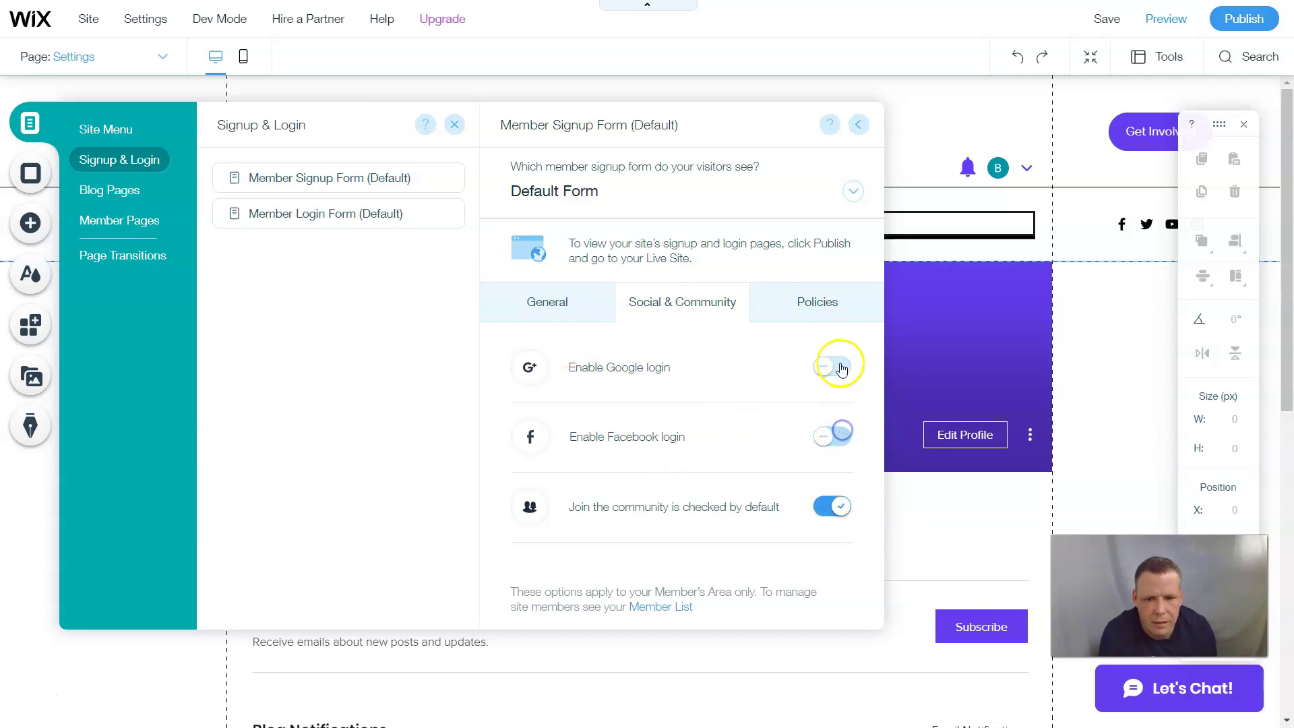
click(835, 300)
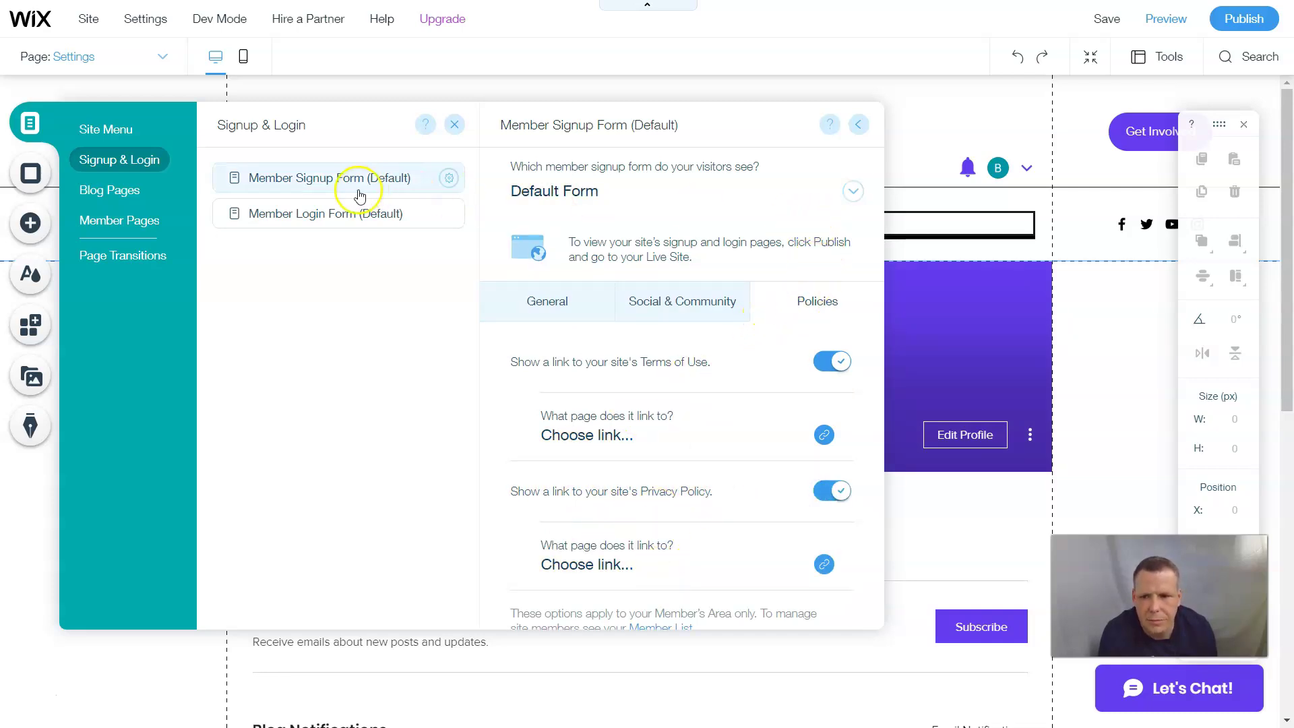
- Change the member login form from the default to a custom form and add it to the site
click(332, 214)
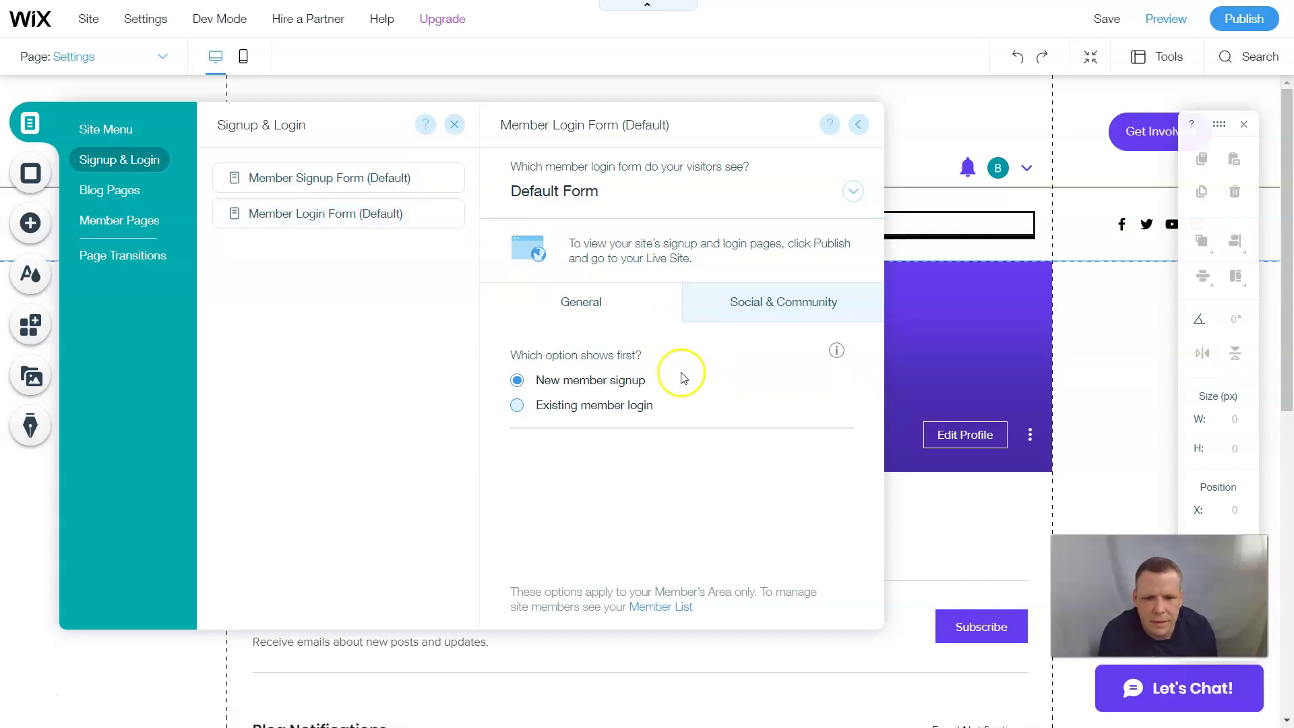
click(850, 196)
click(641, 222)
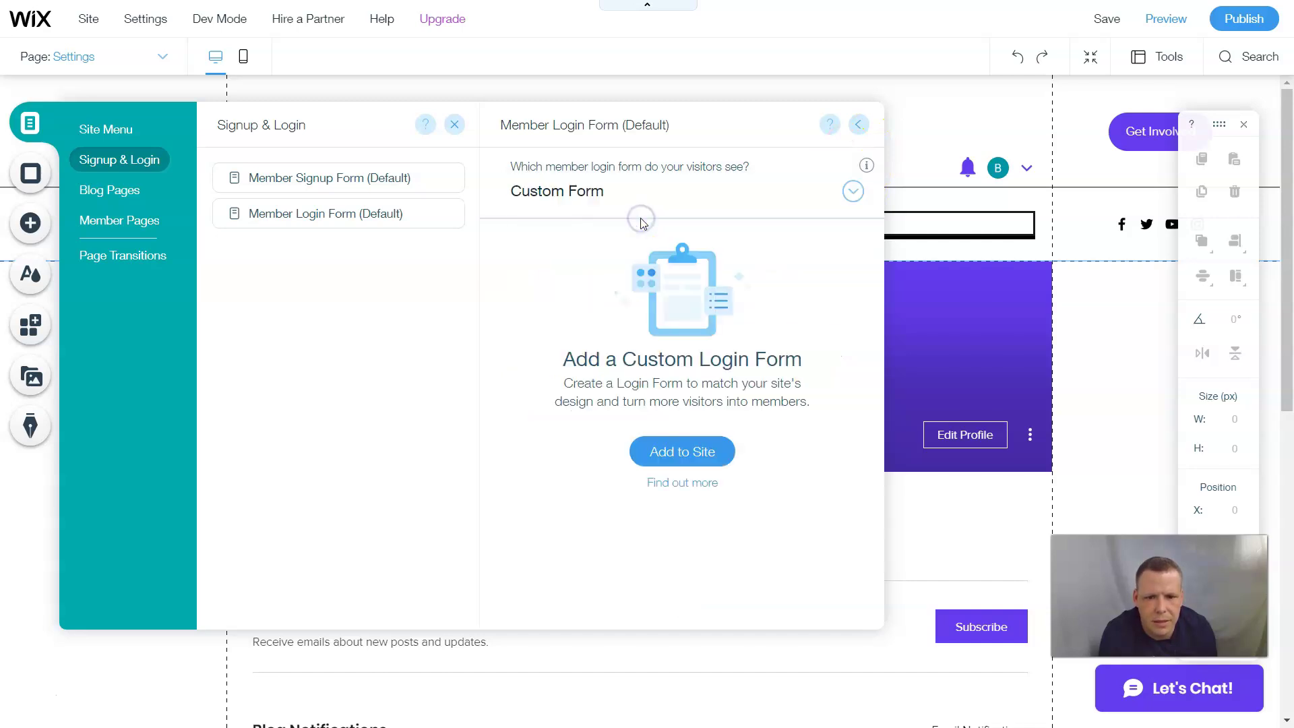
click(682, 450)
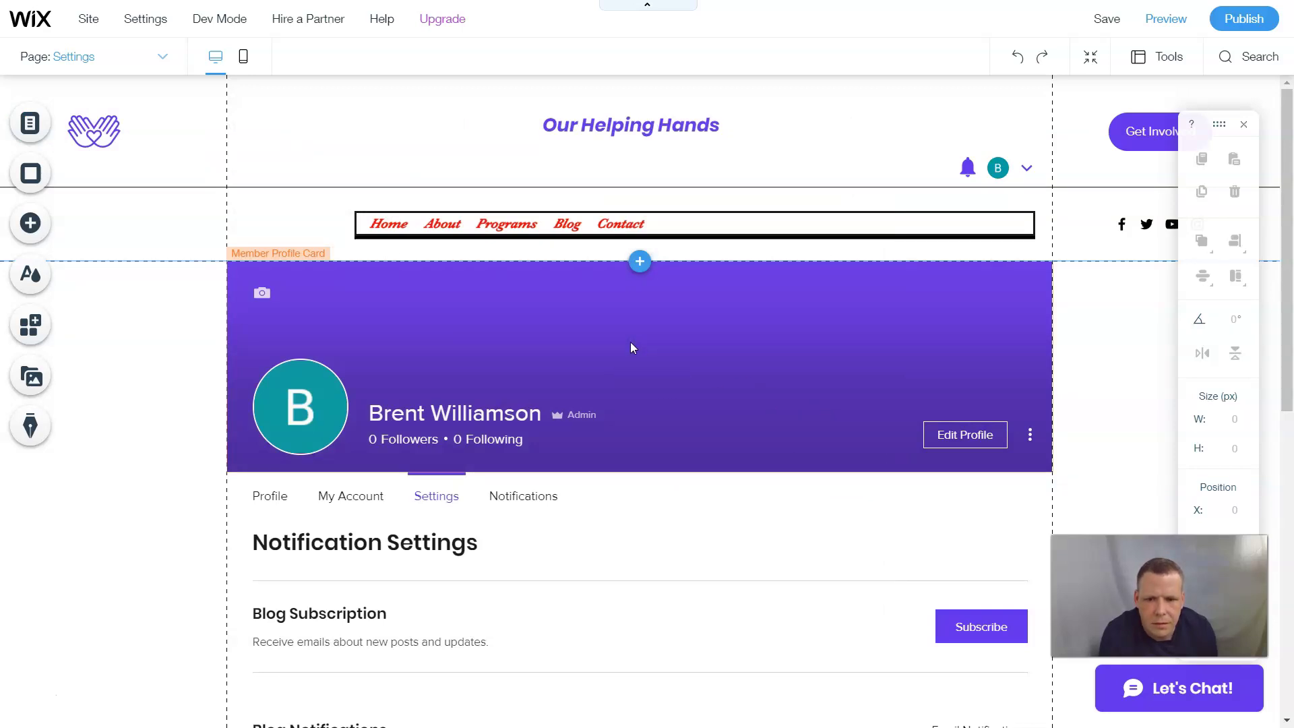
click(546, 272)
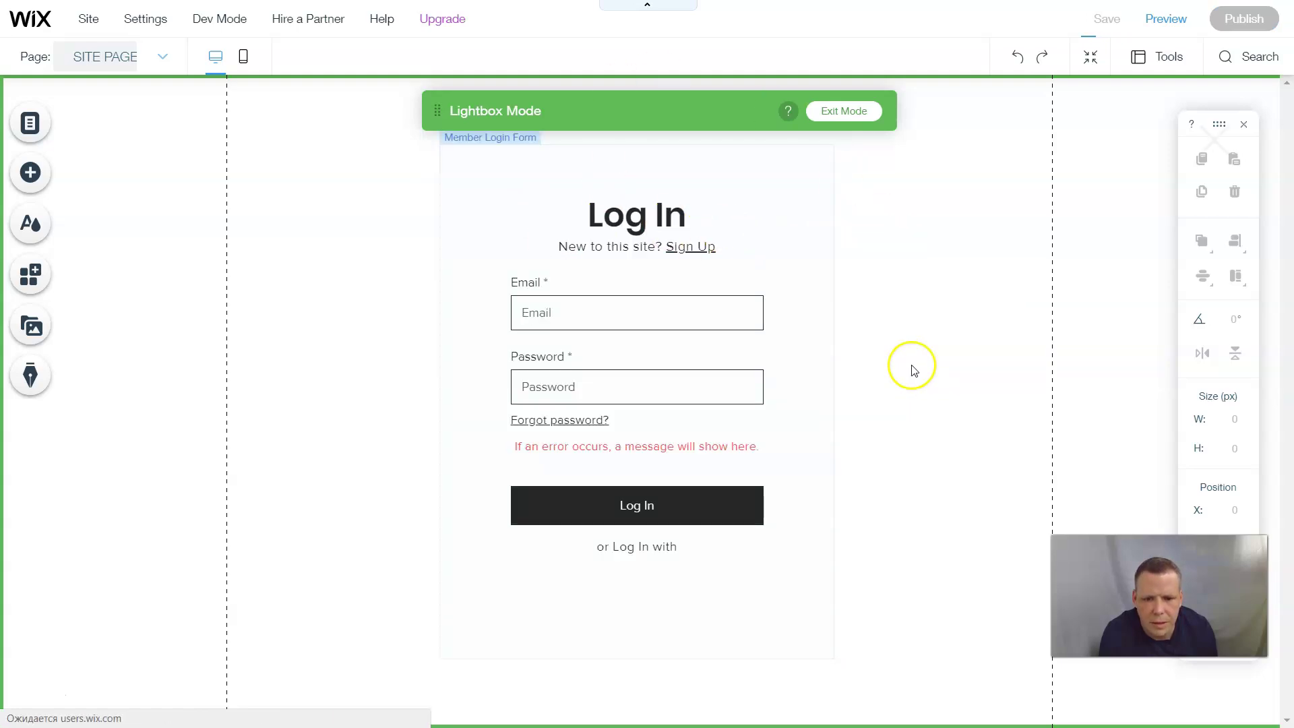
- Select the Member Login Form in the lightbox, check which elements can be added to it, and close the list
click(639, 264)
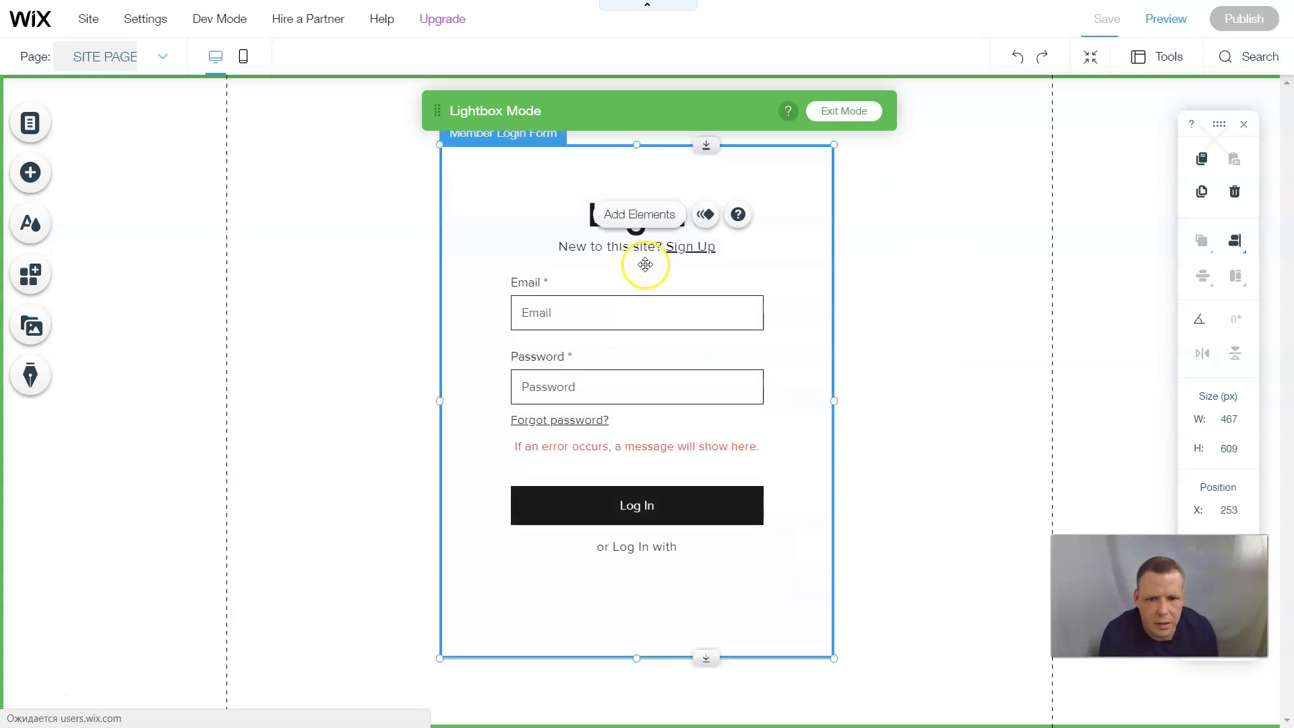
click(644, 215)
click(956, 579)
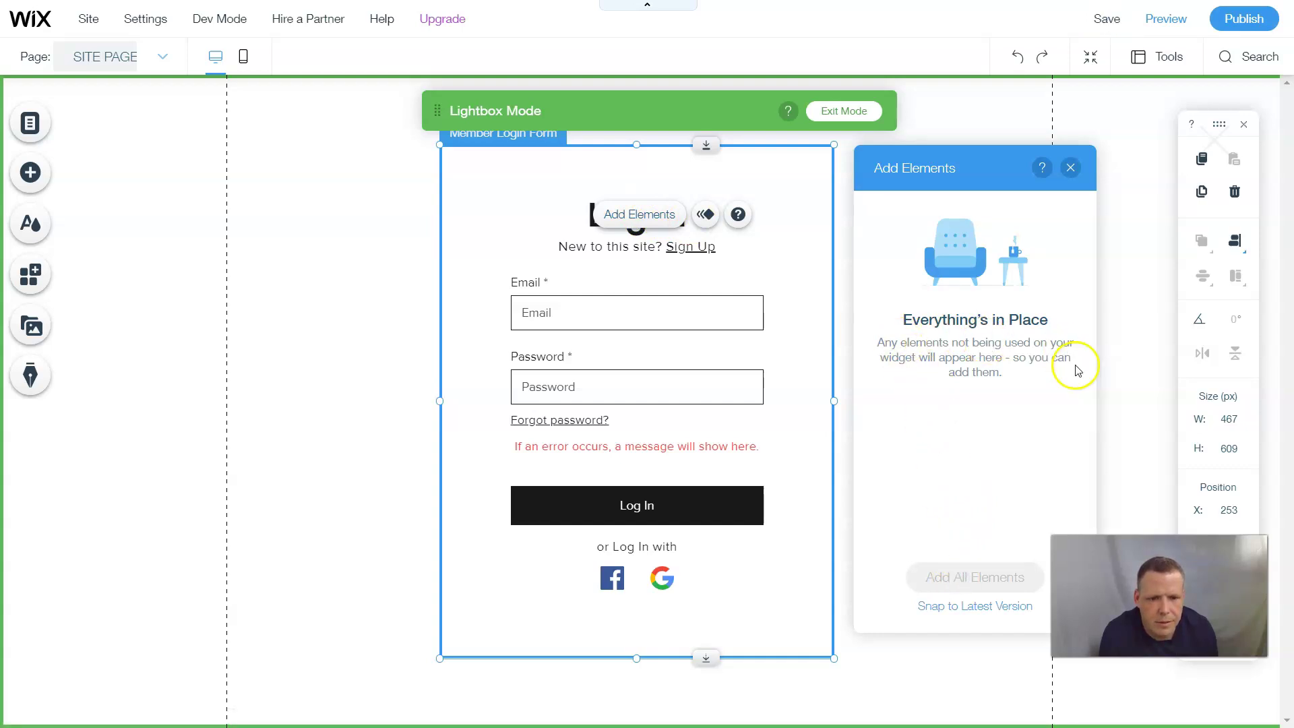
click(1070, 167)
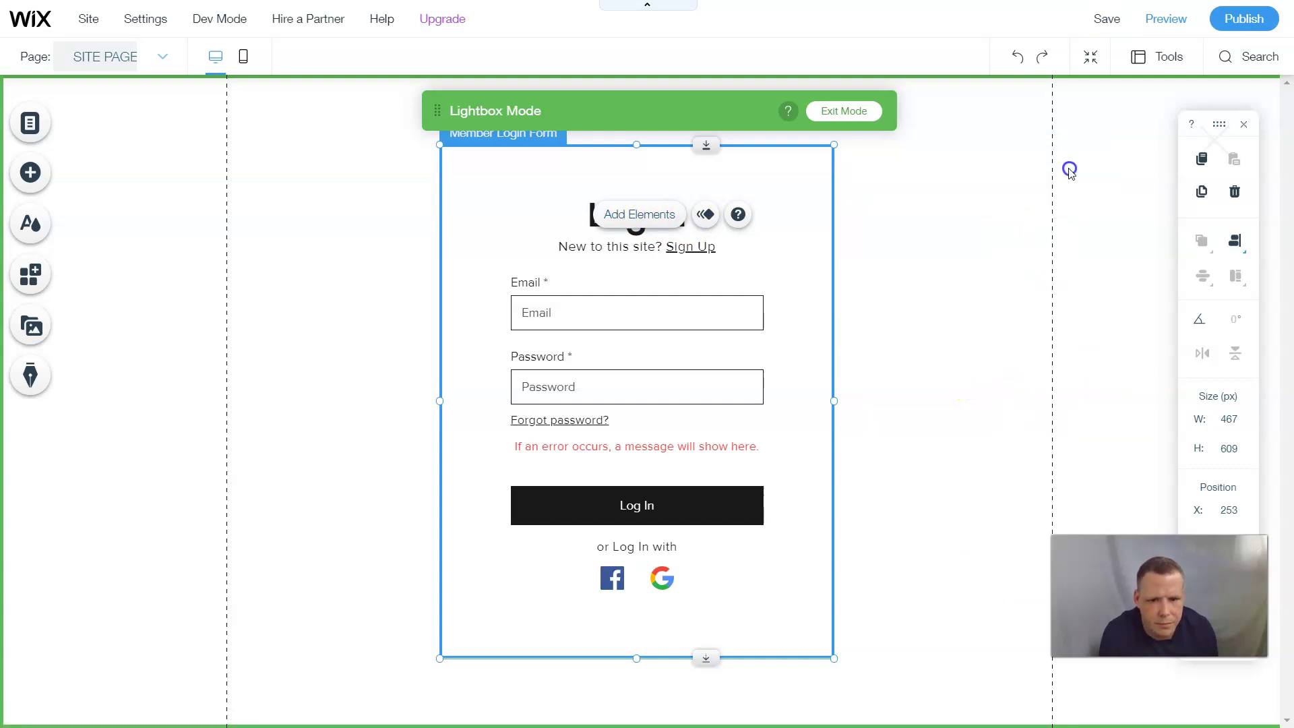
- Apply the Bounce-In animation to the Member Login Form and close the animation choices
click(705, 229)
click(970, 247)
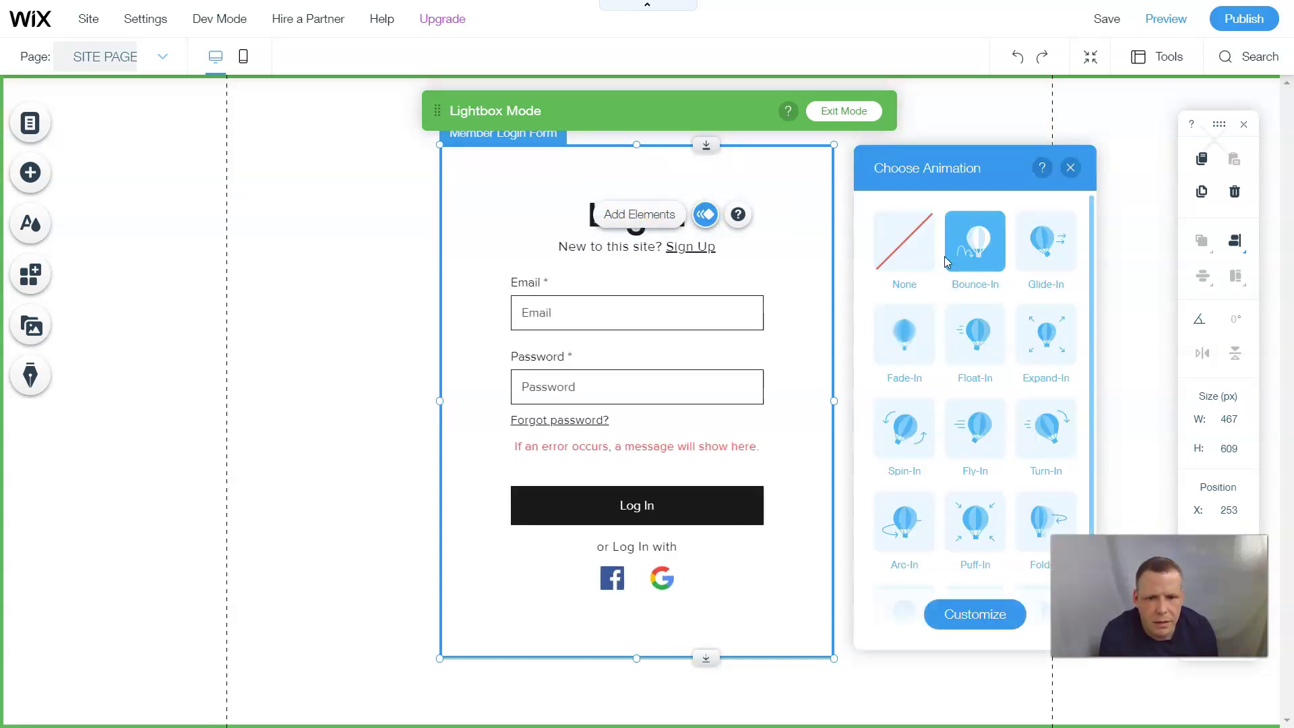
click(1072, 169)
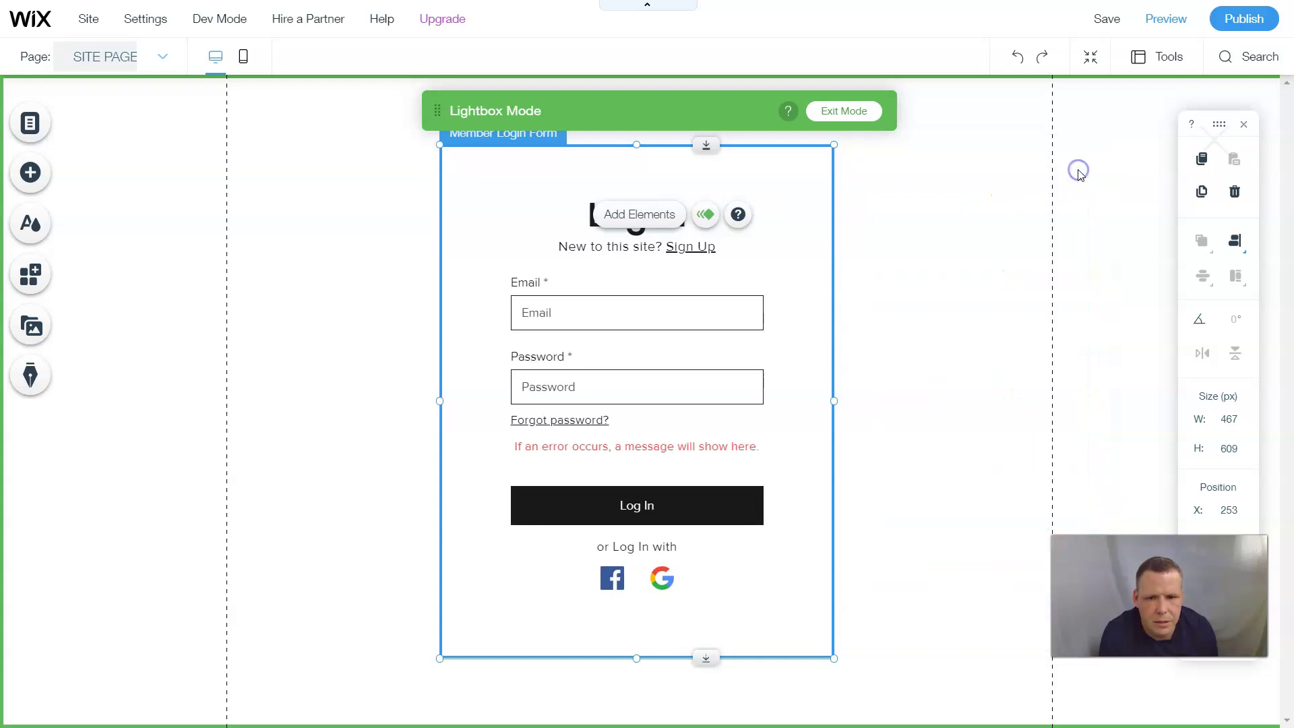
- Exit lightbox mode and look over the members area's Settings page
click(849, 113)
click(835, 120)
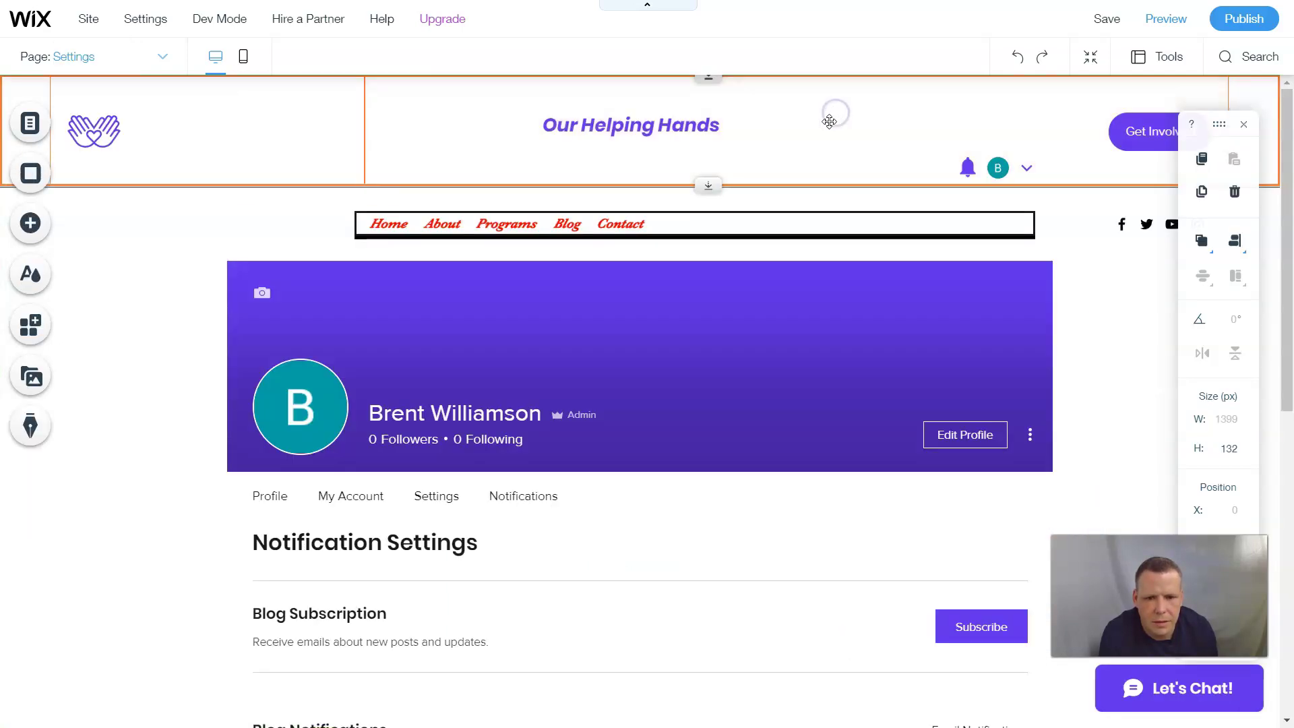
click(765, 309)
scroll(632, 359, down, 1)
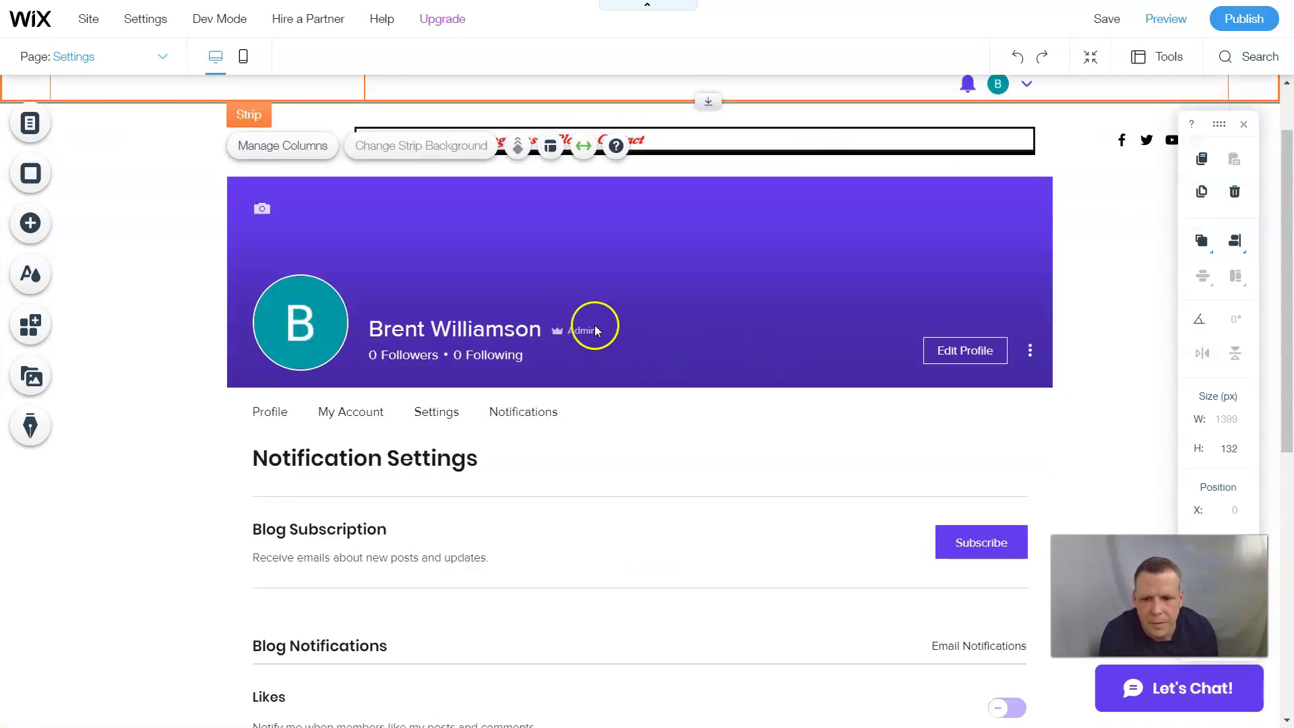
scroll(596, 330, up, 1)
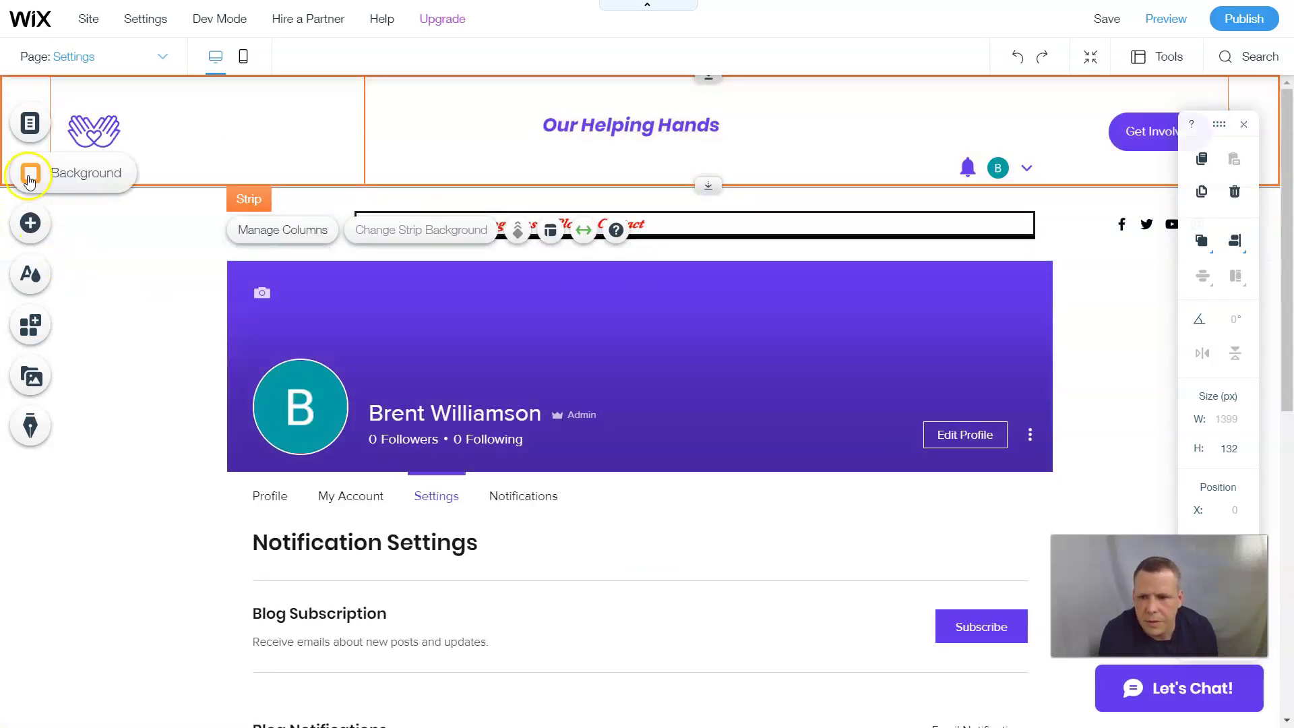
- In the settings of the Notifications member page, turn on Hide from Login Bar Menu
click(32, 125)
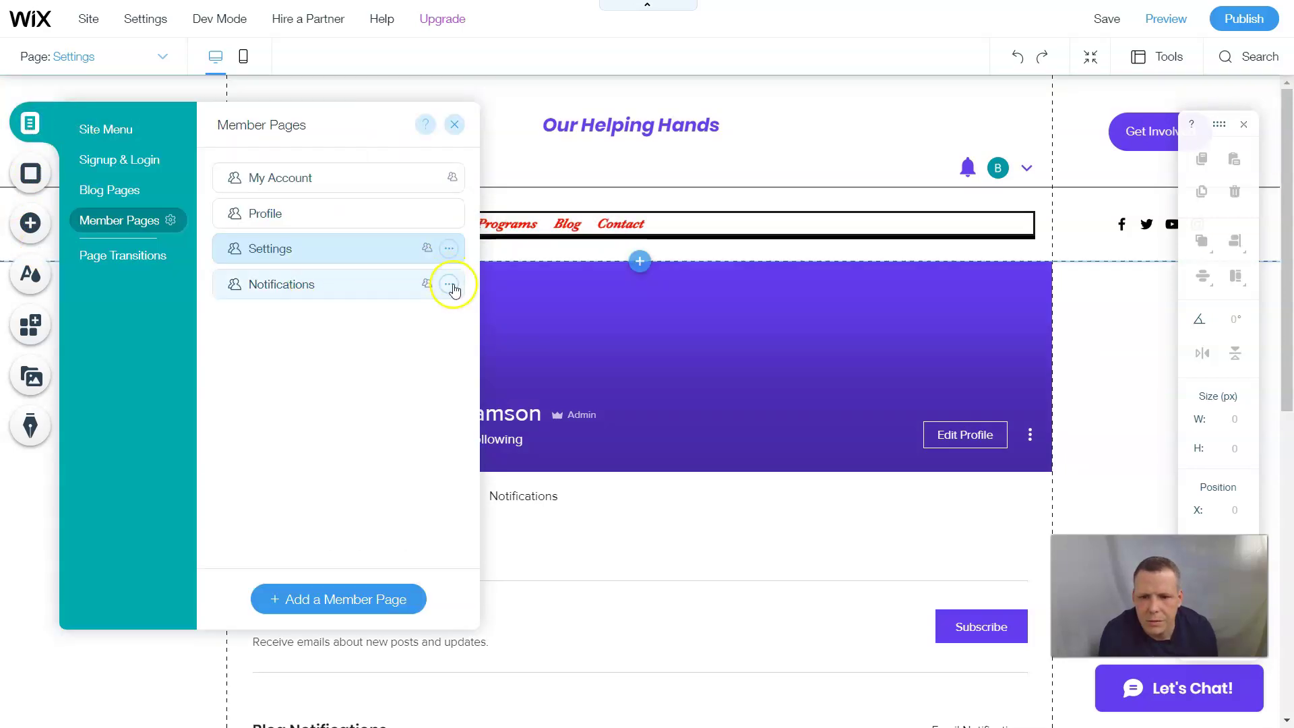
click(449, 284)
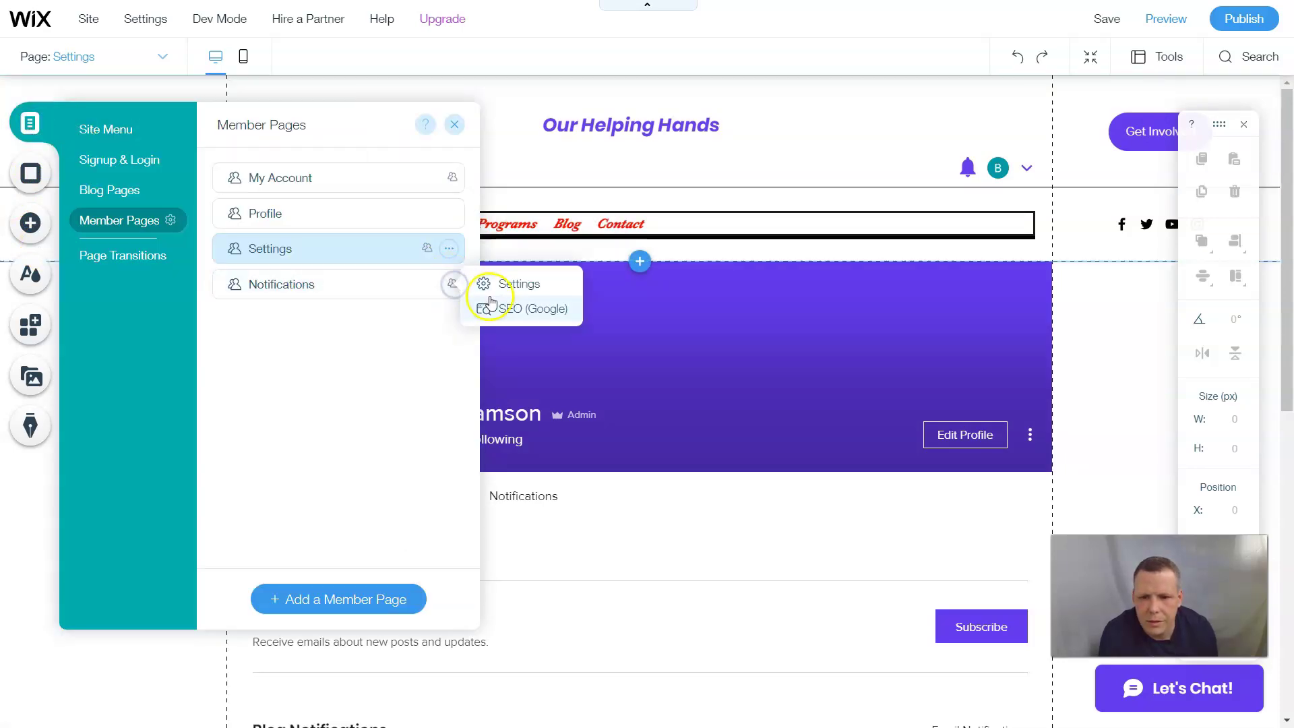
click(547, 286)
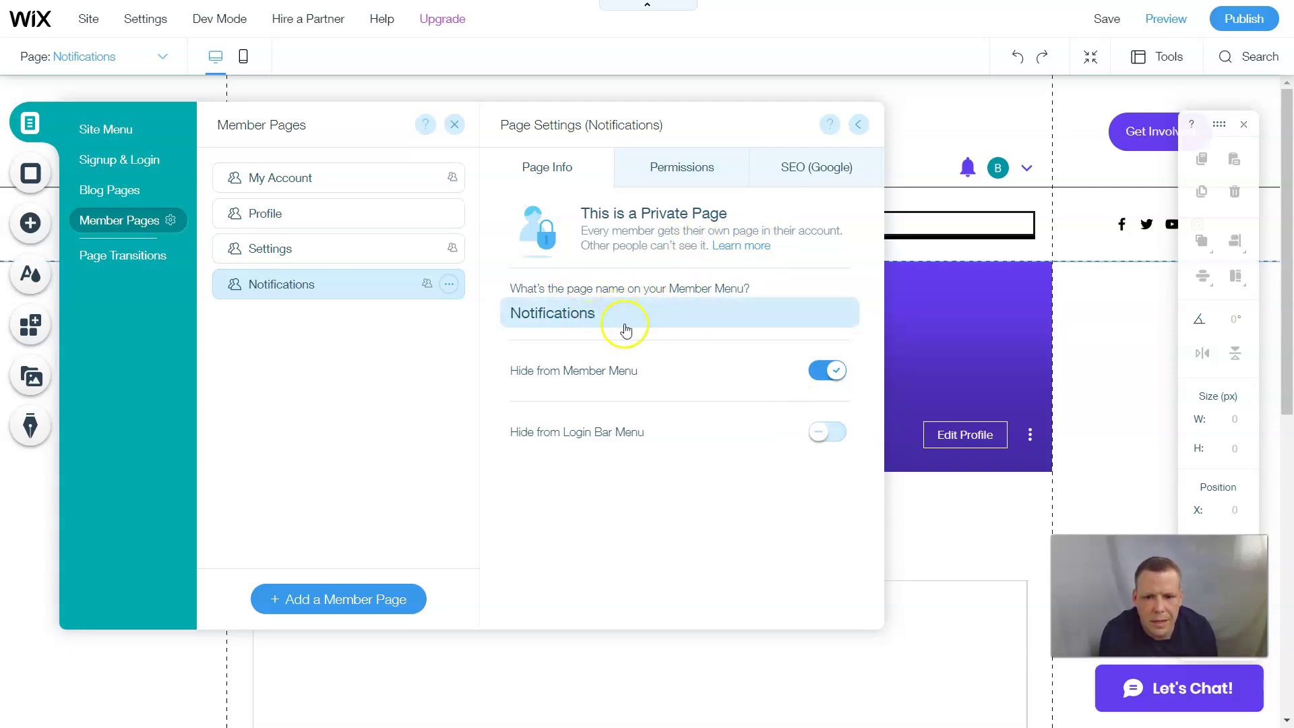
click(830, 433)
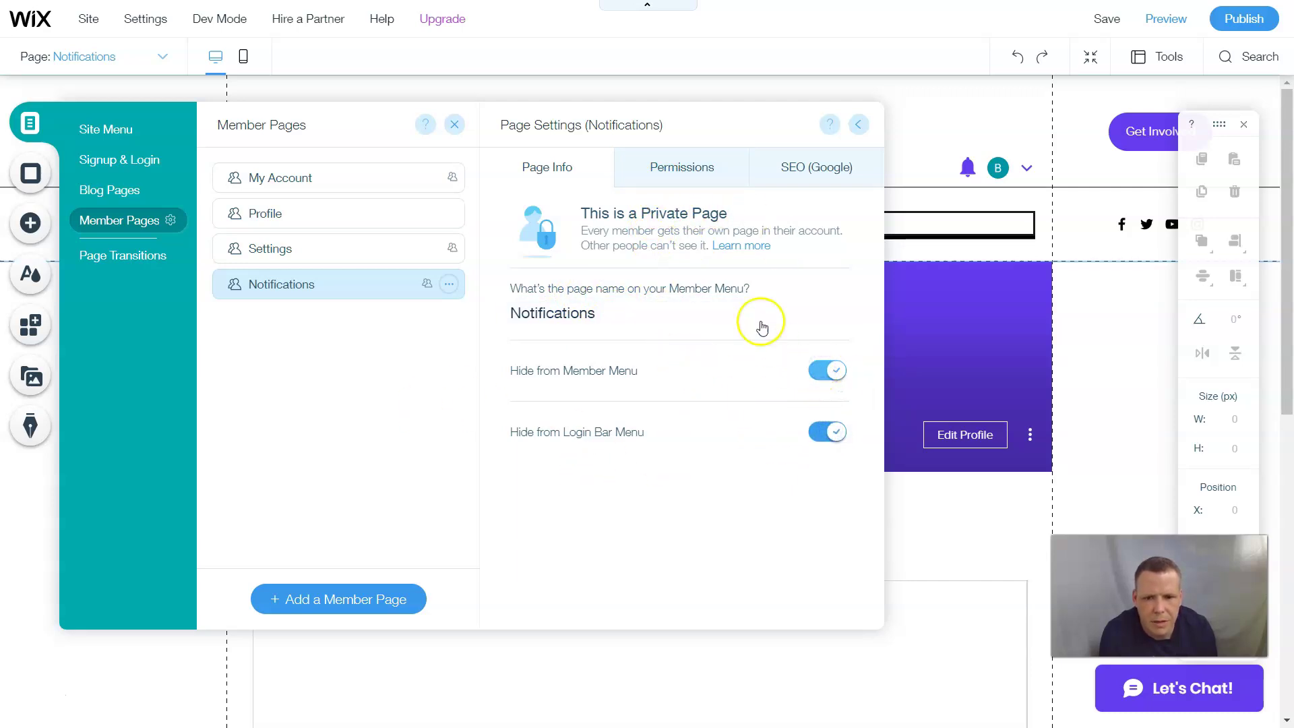
- From the Notifications page's permissions, open the site members management and look through the Member List
click(701, 165)
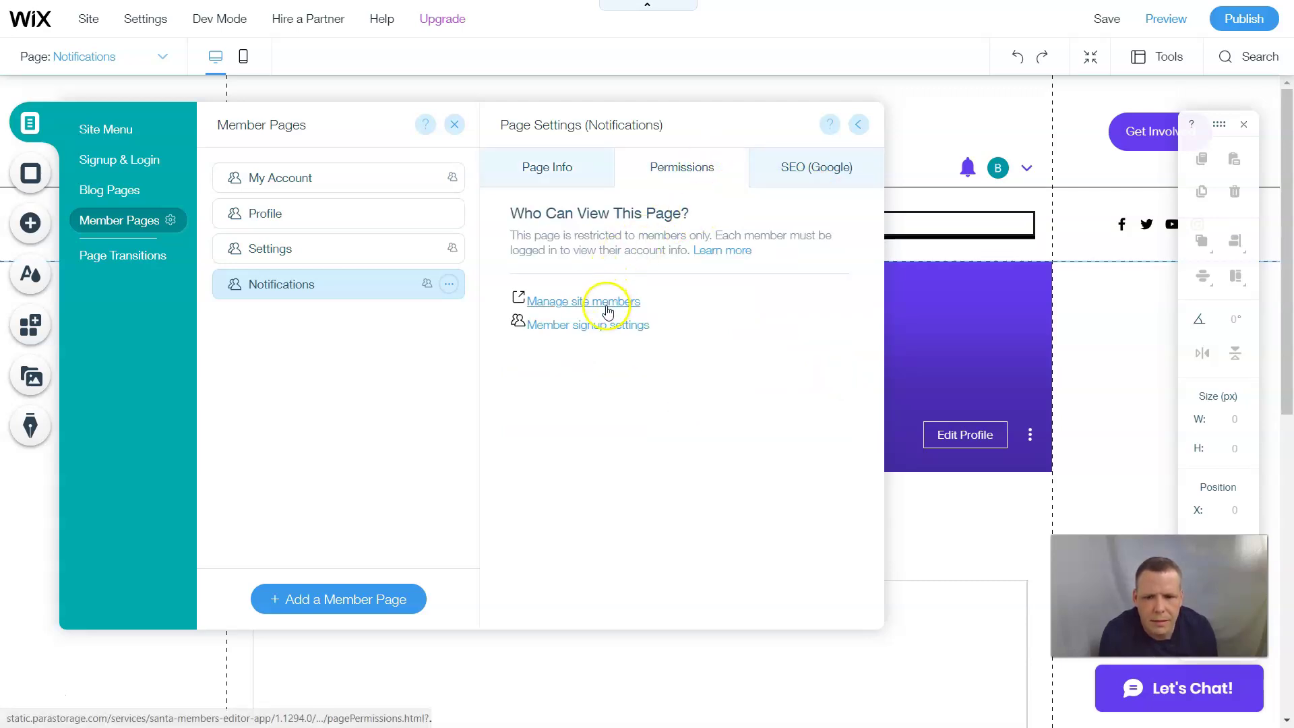
click(606, 308)
drag(512, 231, 641, 258)
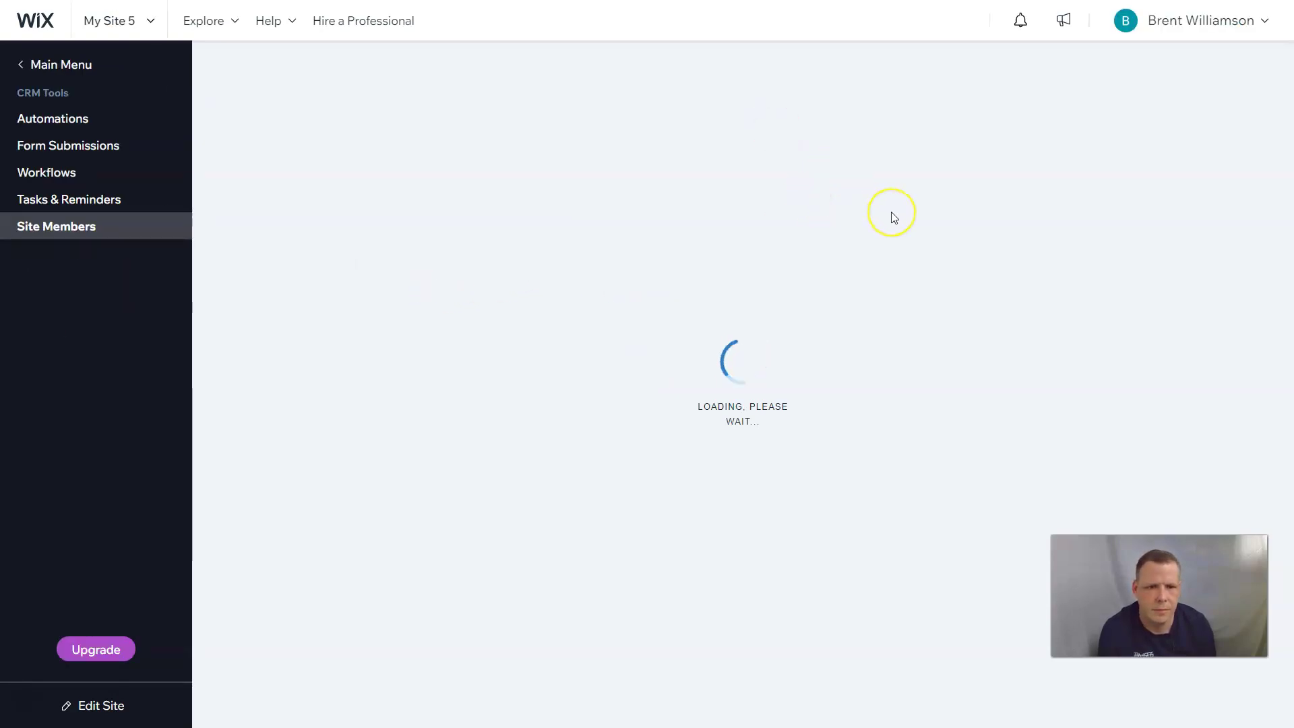
mouse_move(302, 54)
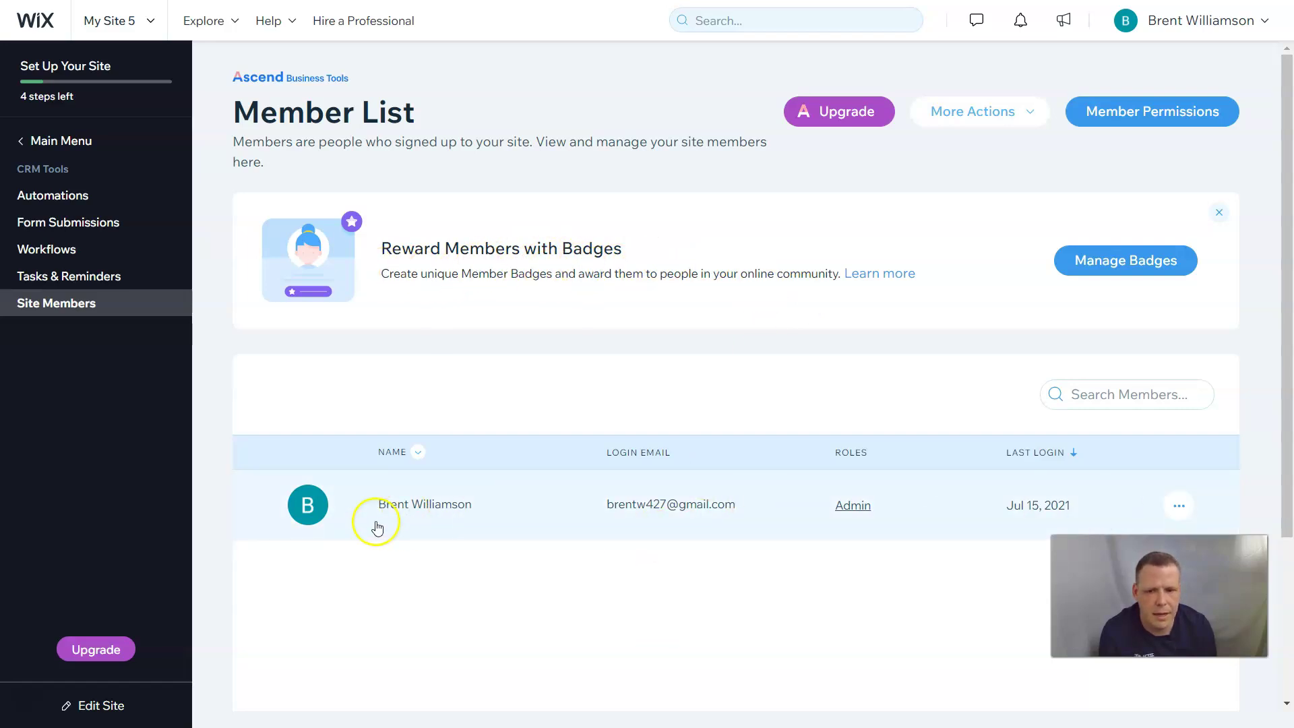
scroll(1000, 506, down, 3)
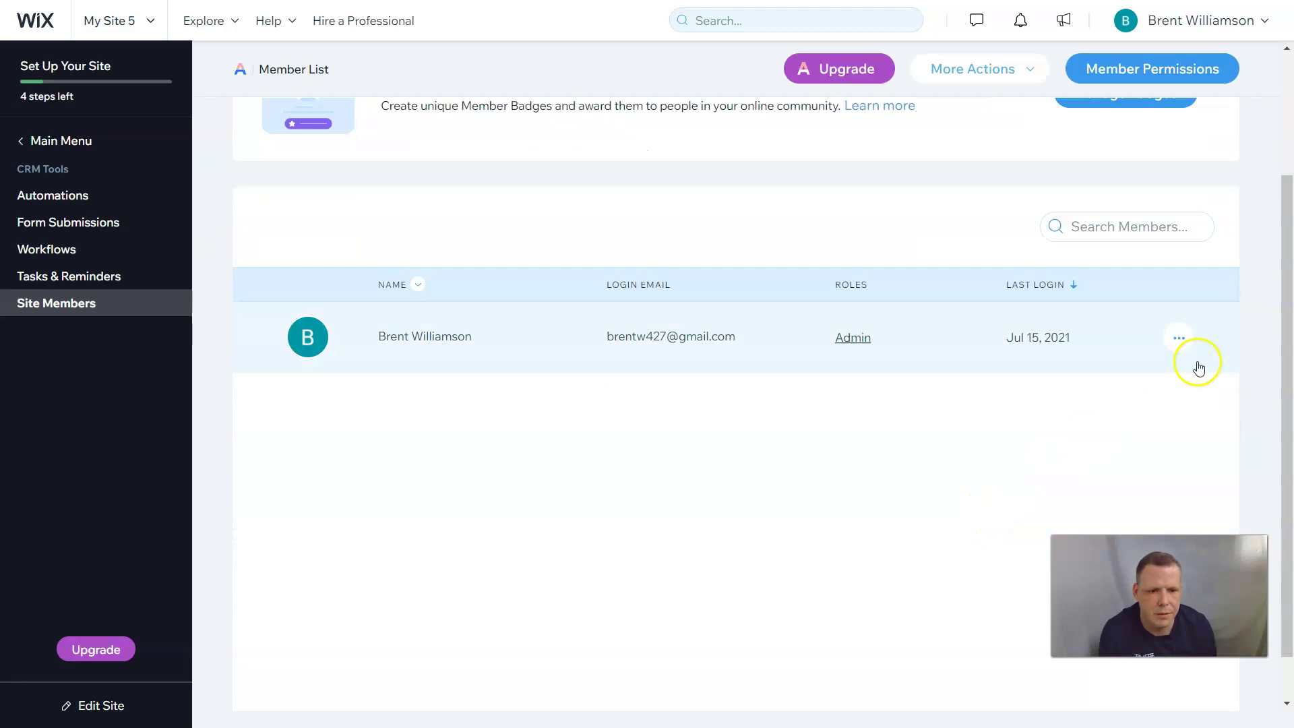
scroll(1106, 310, up, 3)
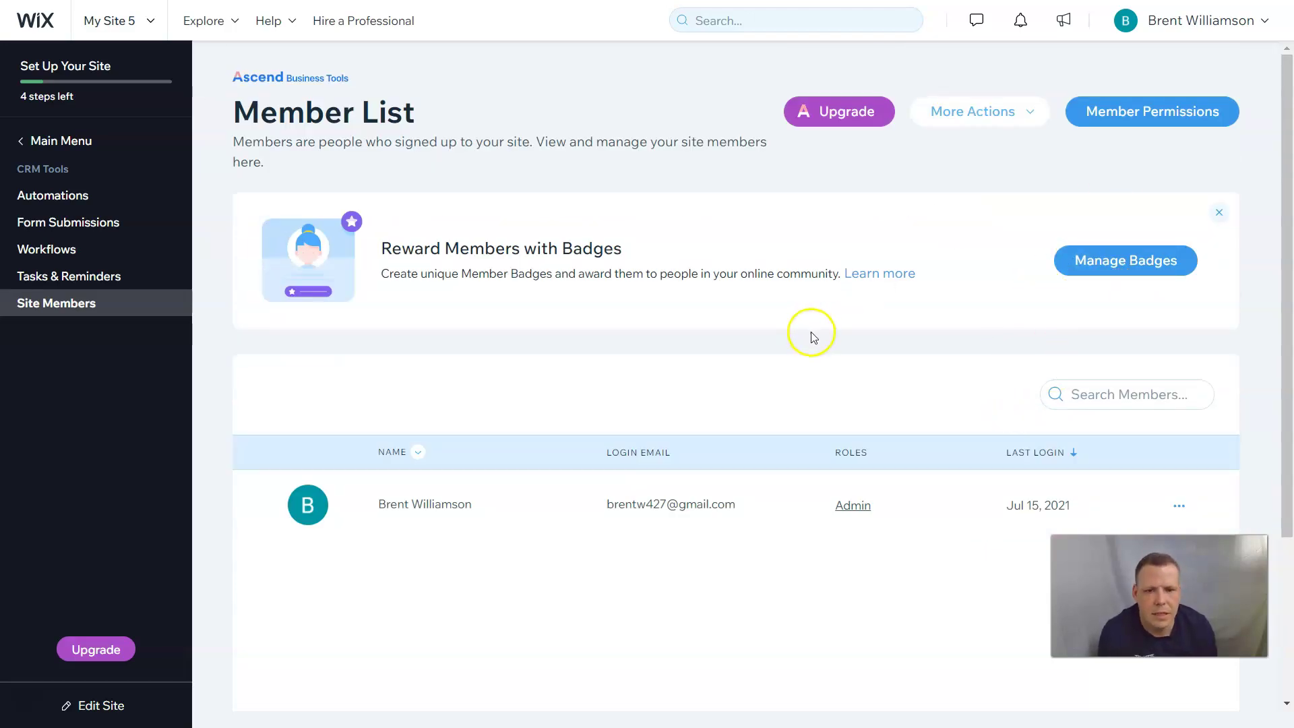
scroll(914, 399, down, 1)
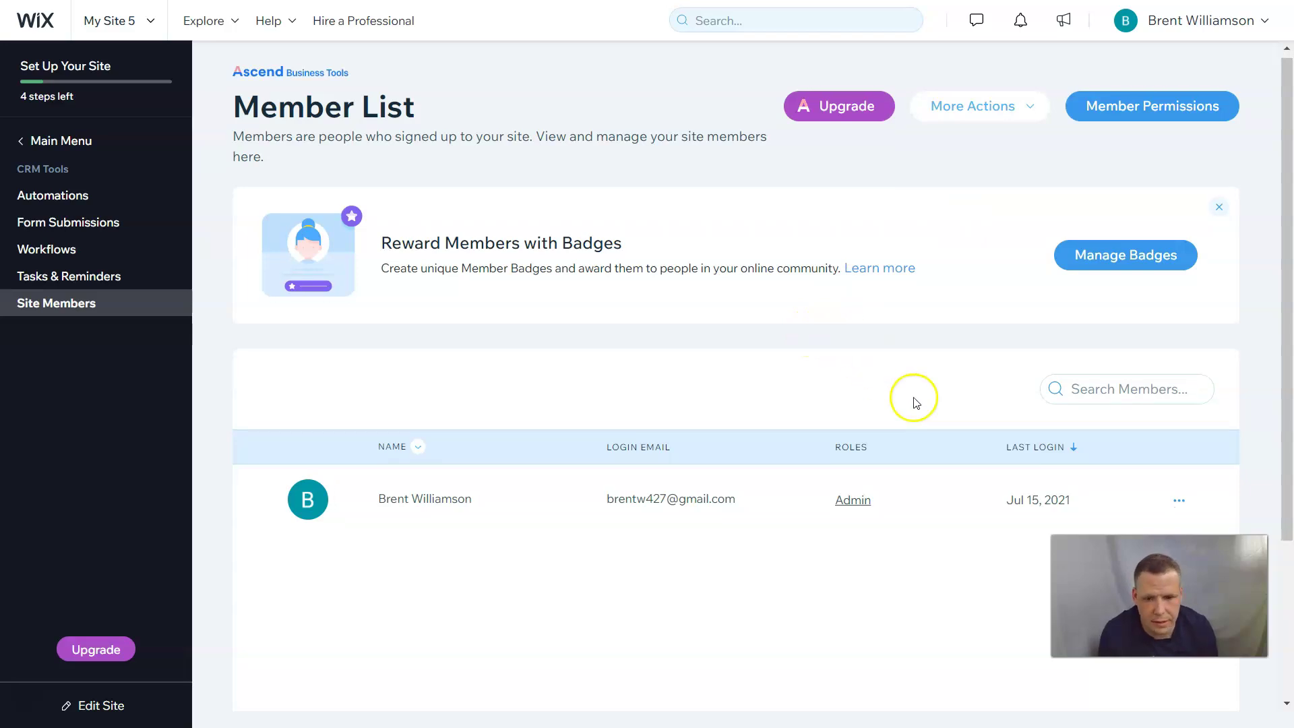
scroll(944, 391, up, 1)
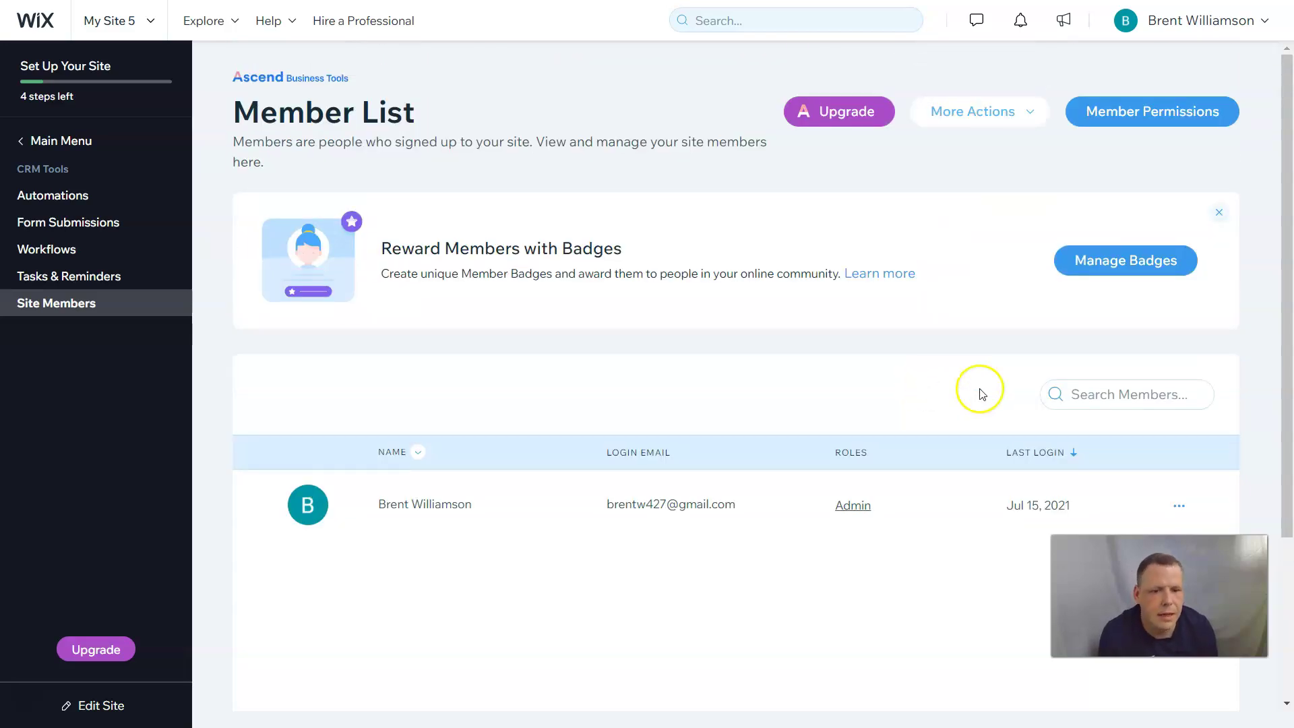
- Start a new member badge named "All Star" with the description "Donated 25 Dollars"
click(1153, 259)
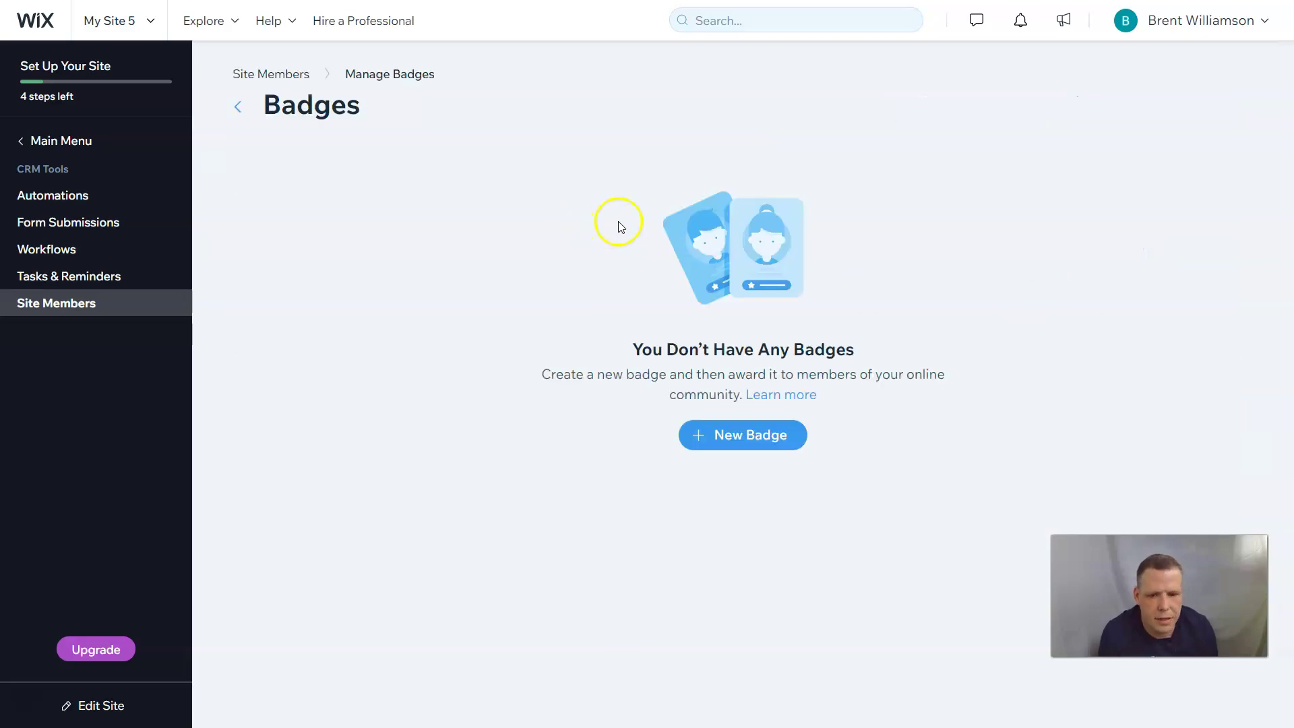
click(775, 437)
click(408, 345)
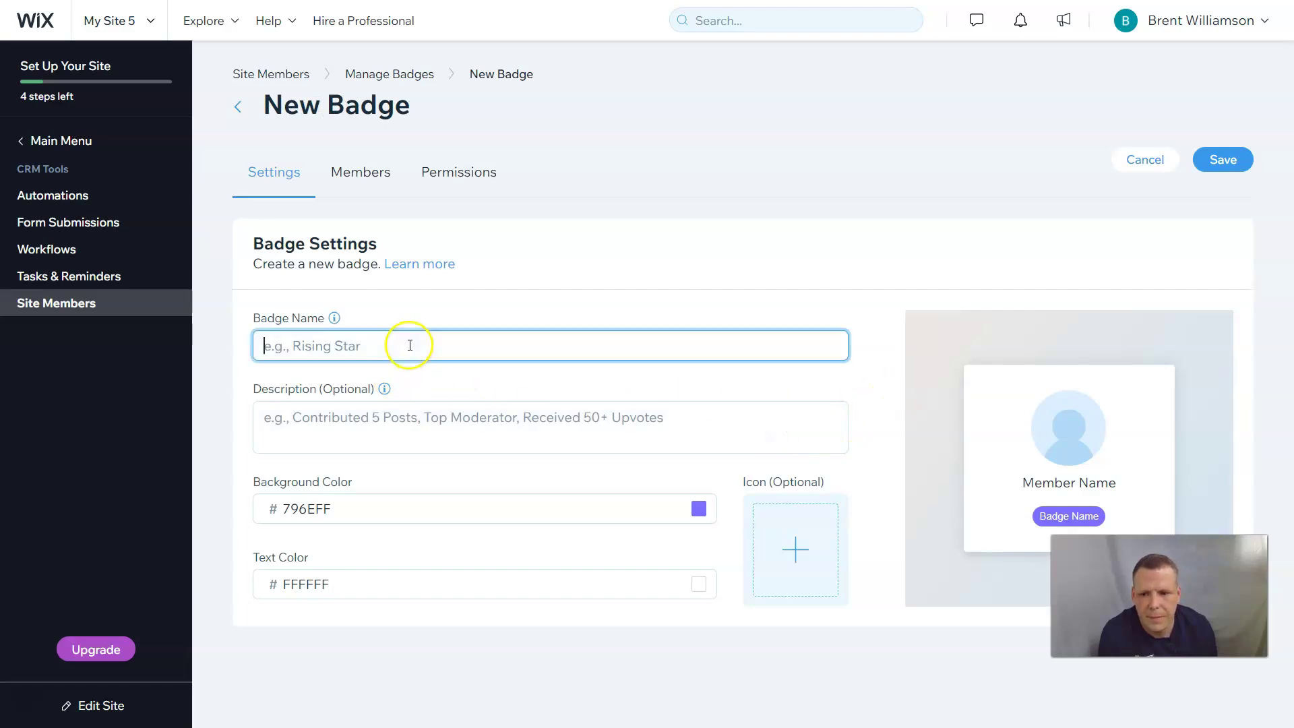
text(All Star)
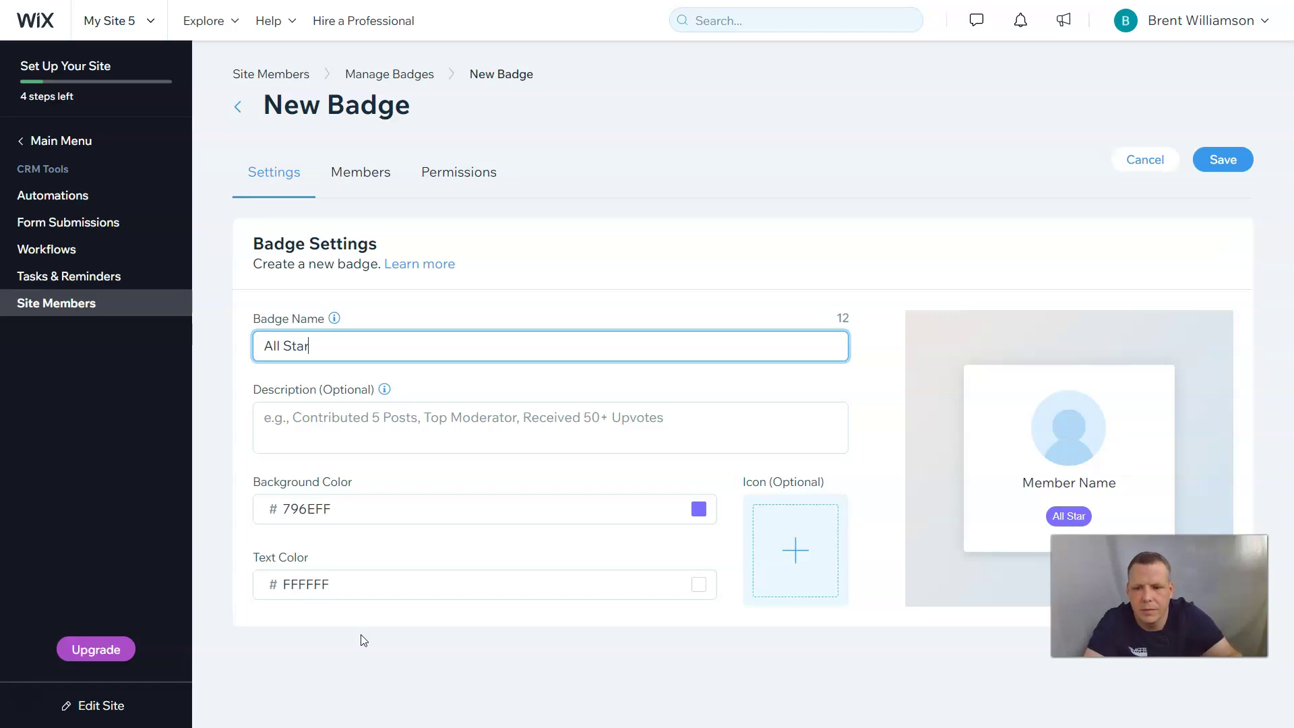
click(468, 434)
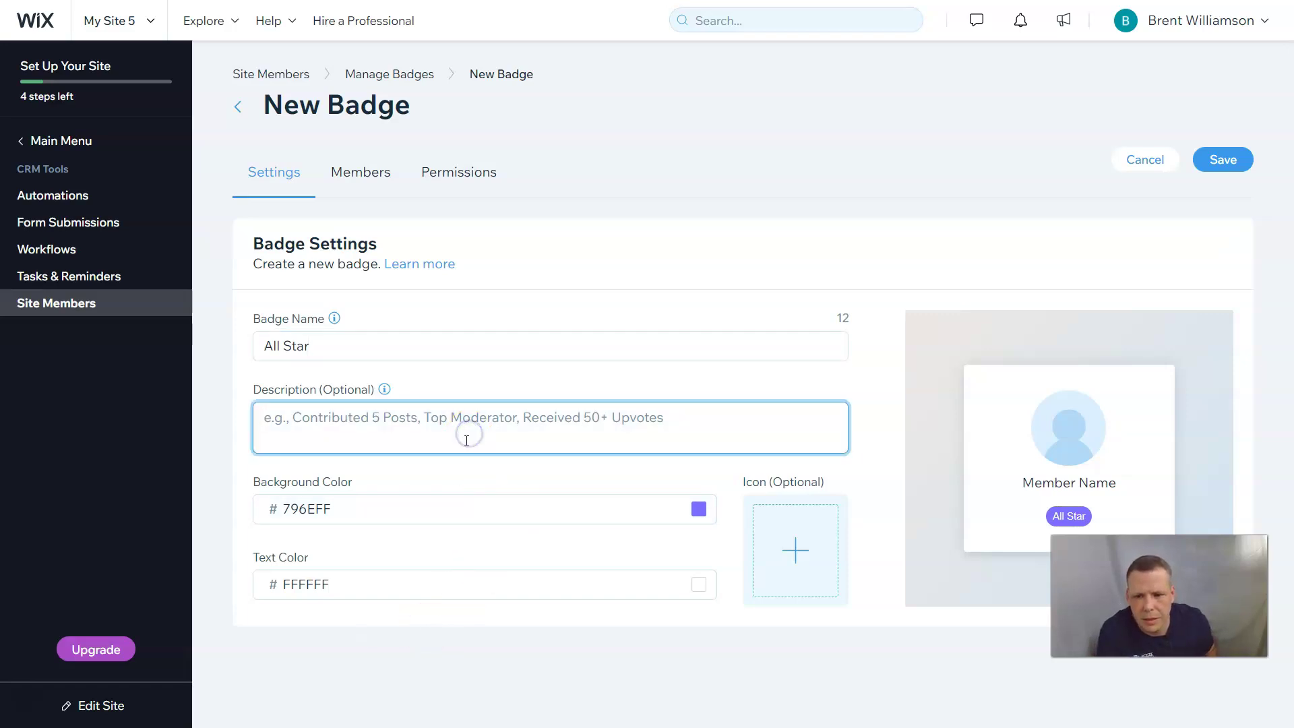
text(Donated 25 Dollars)
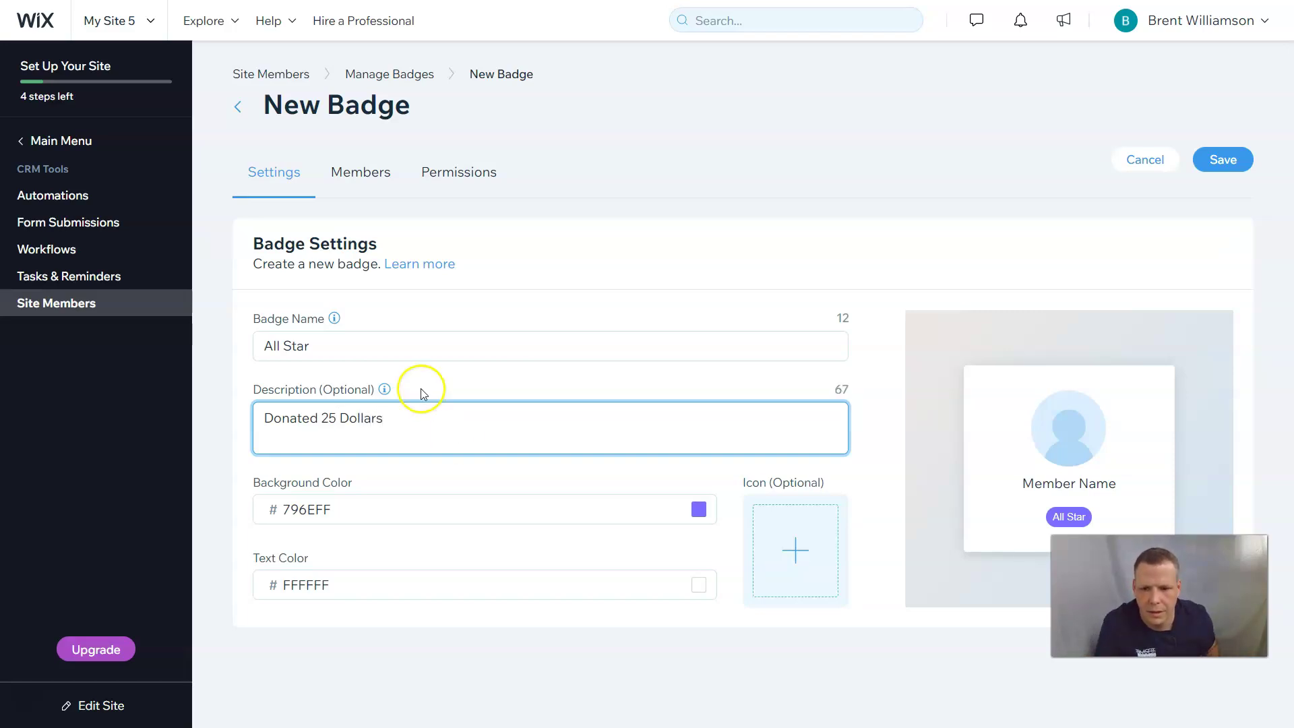
- Set the All Star badge's background color to dark blue 22688B and its text color to black 000000
click(700, 512)
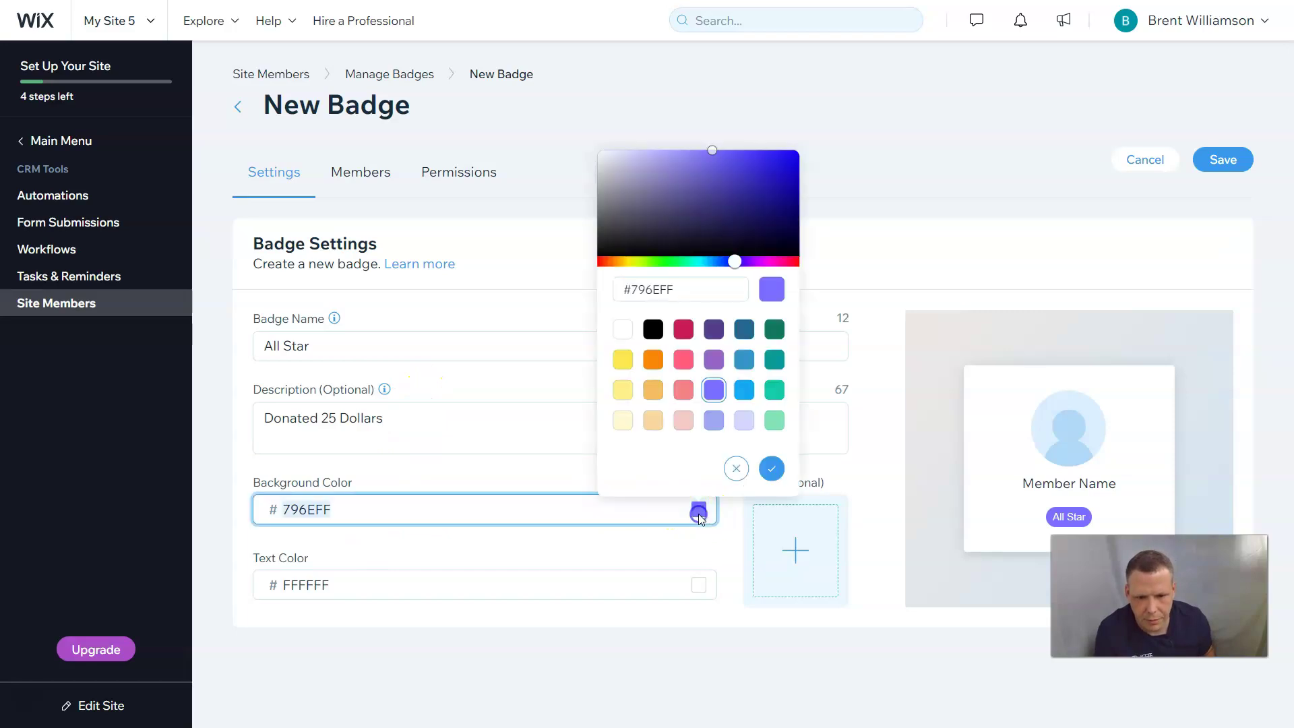
click(745, 330)
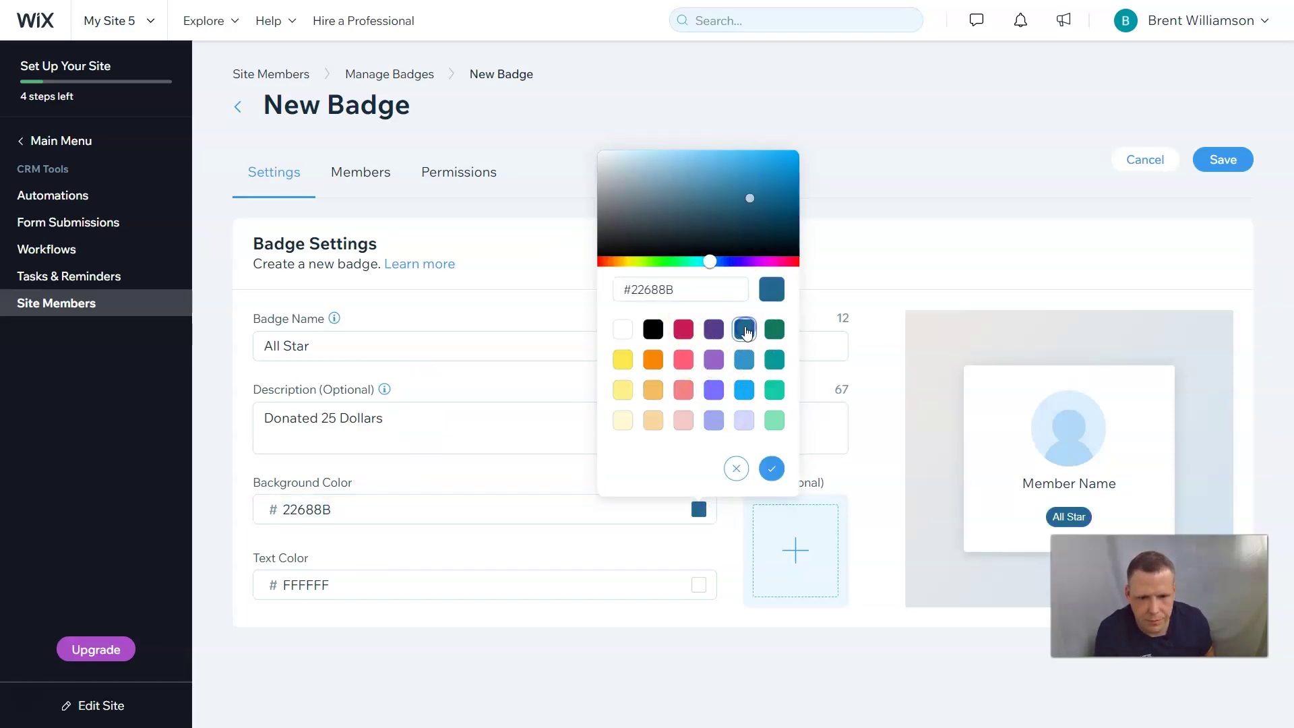
click(771, 470)
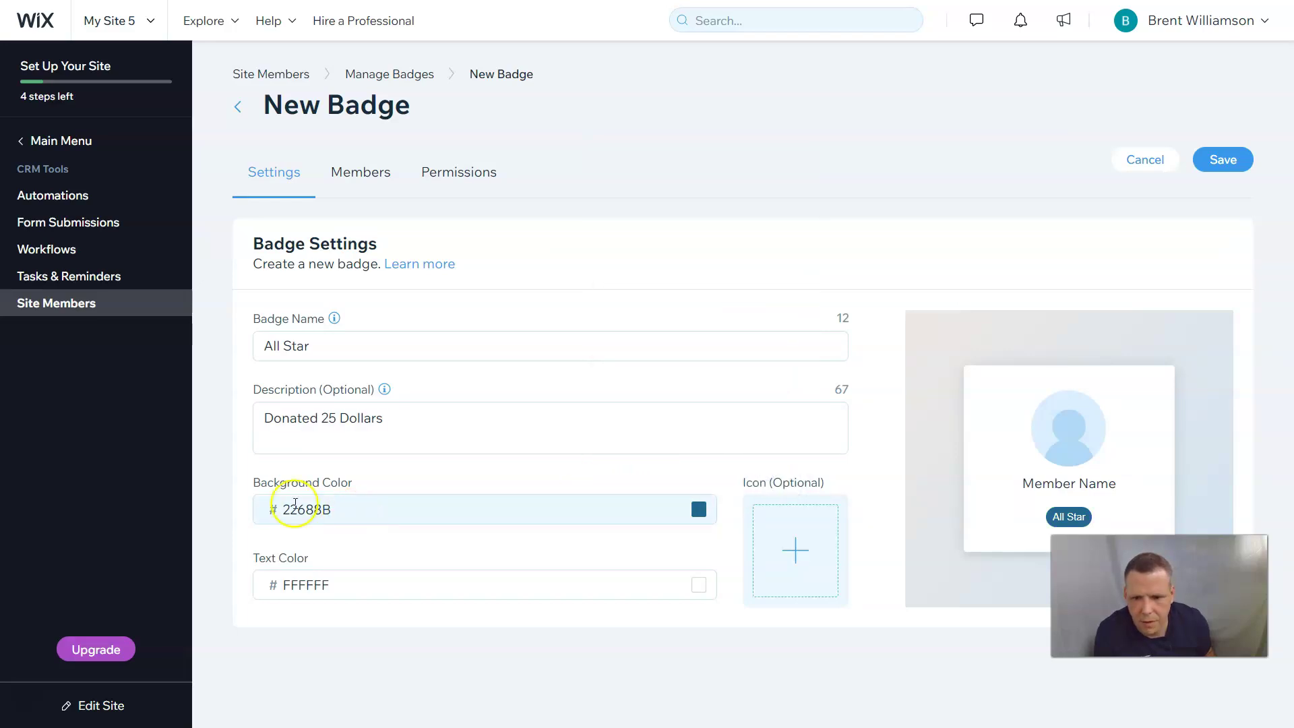
click(364, 587)
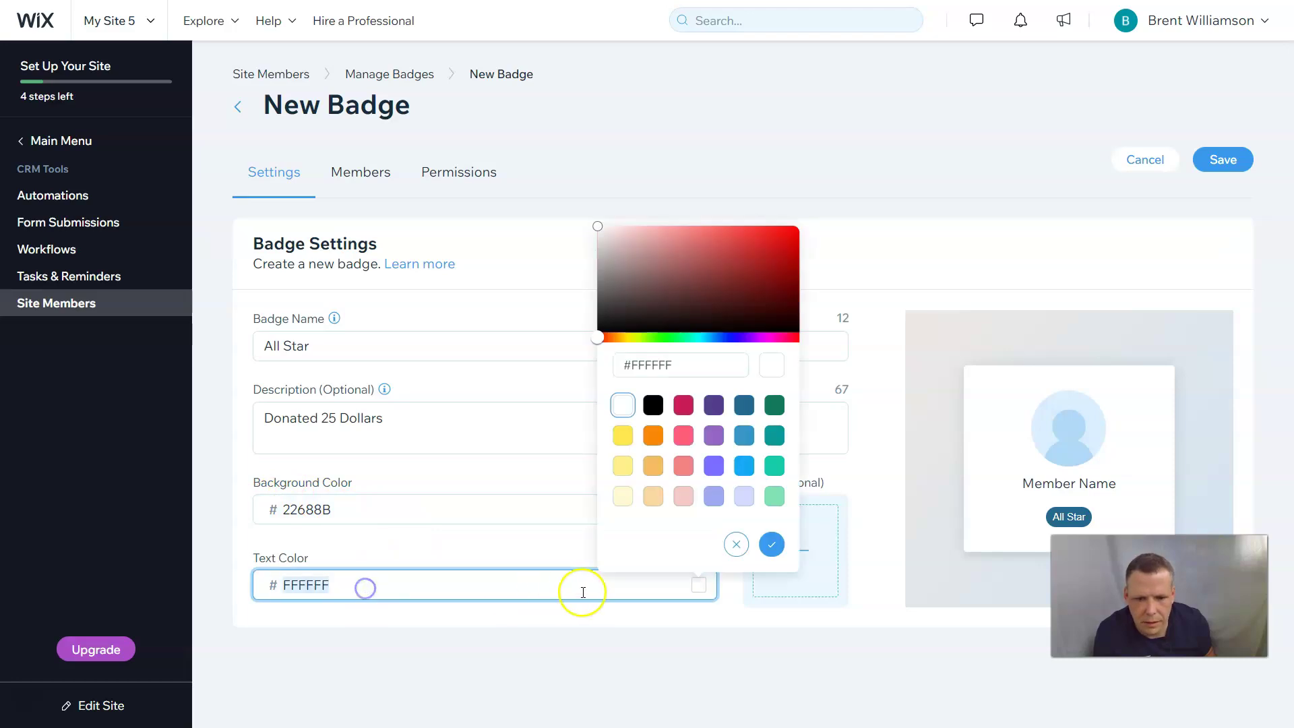
click(655, 407)
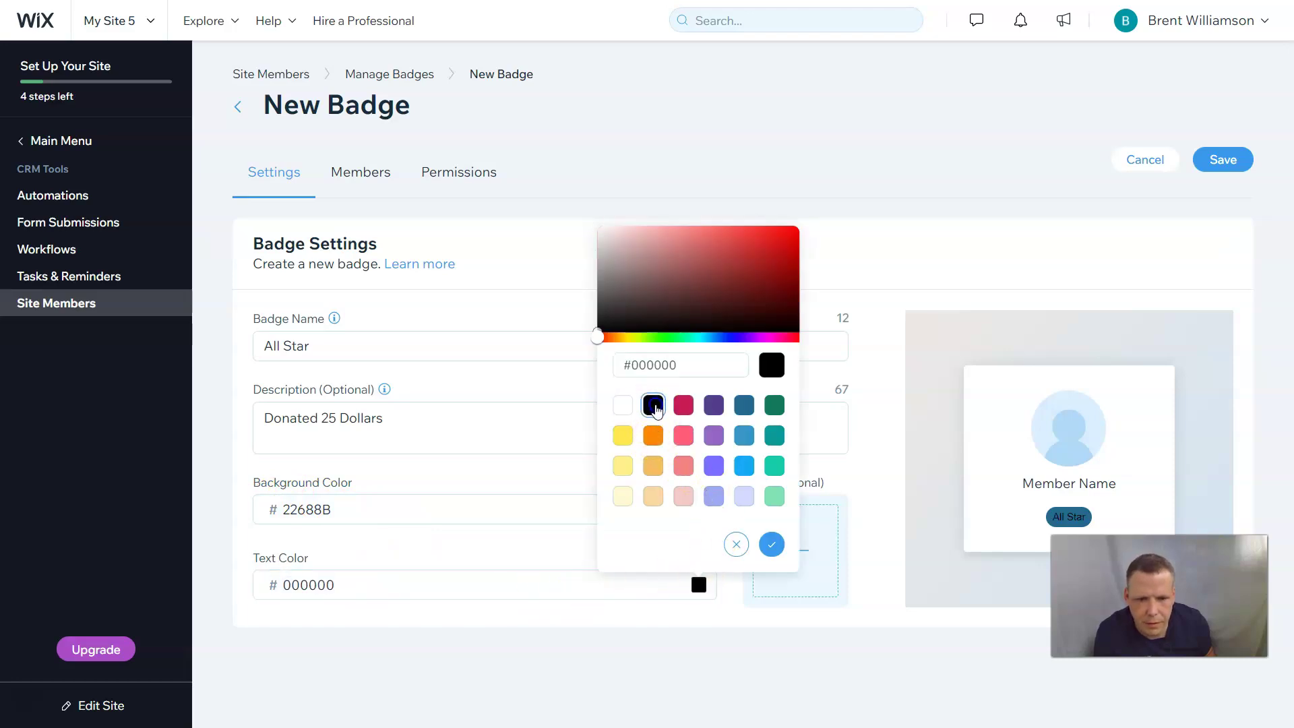
click(770, 545)
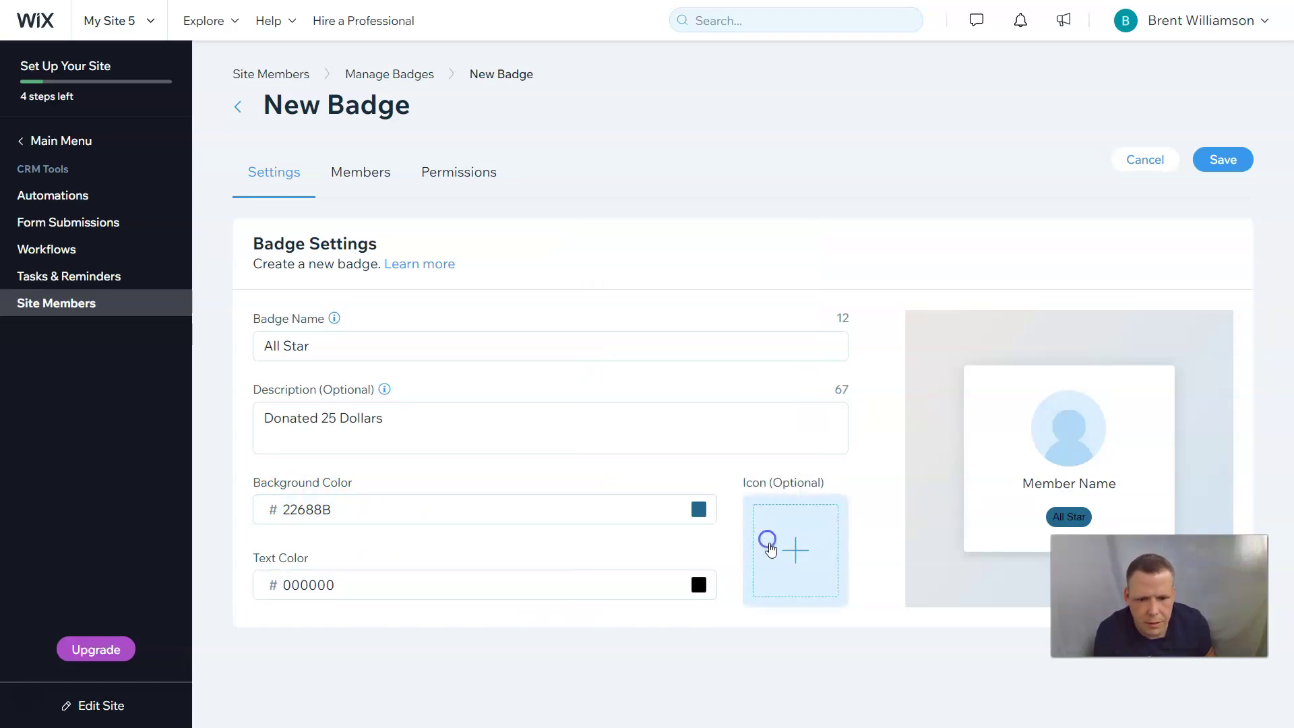
- Search the vector art for "fire", add the yellow and orange fan-shaped icon to the badge, and save the badge
click(806, 568)
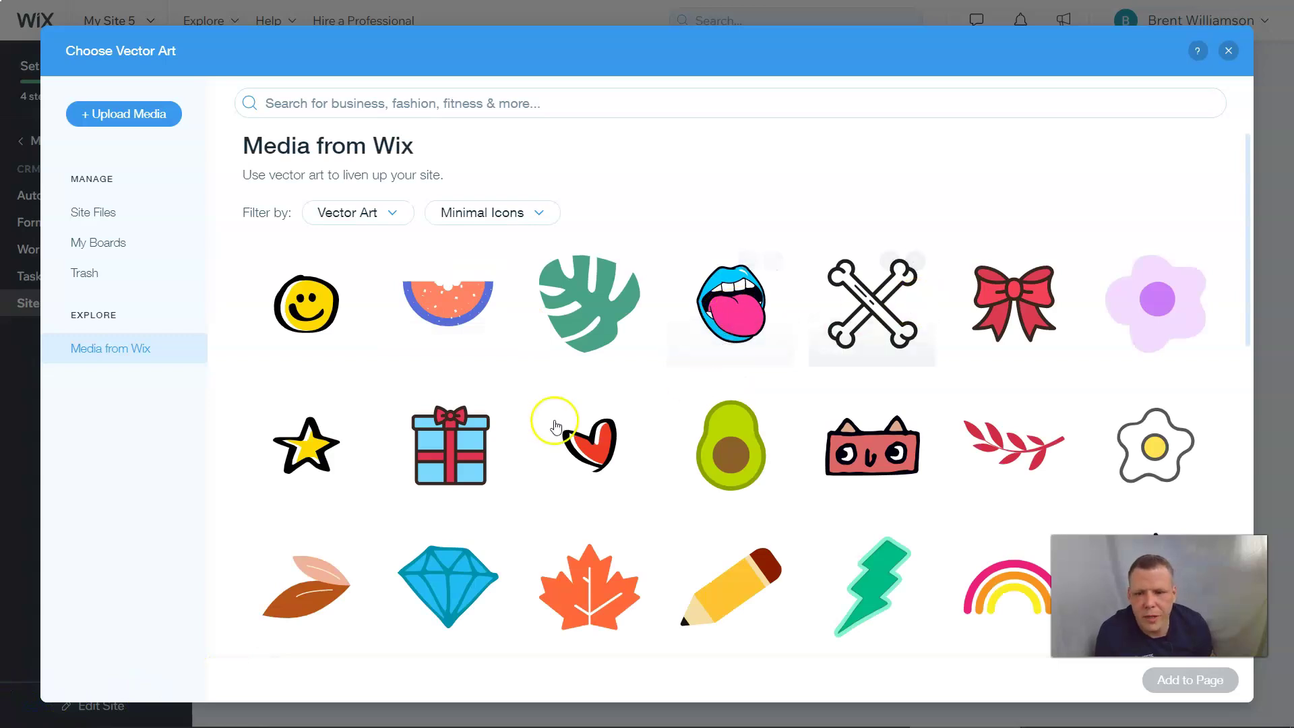
click(404, 102)
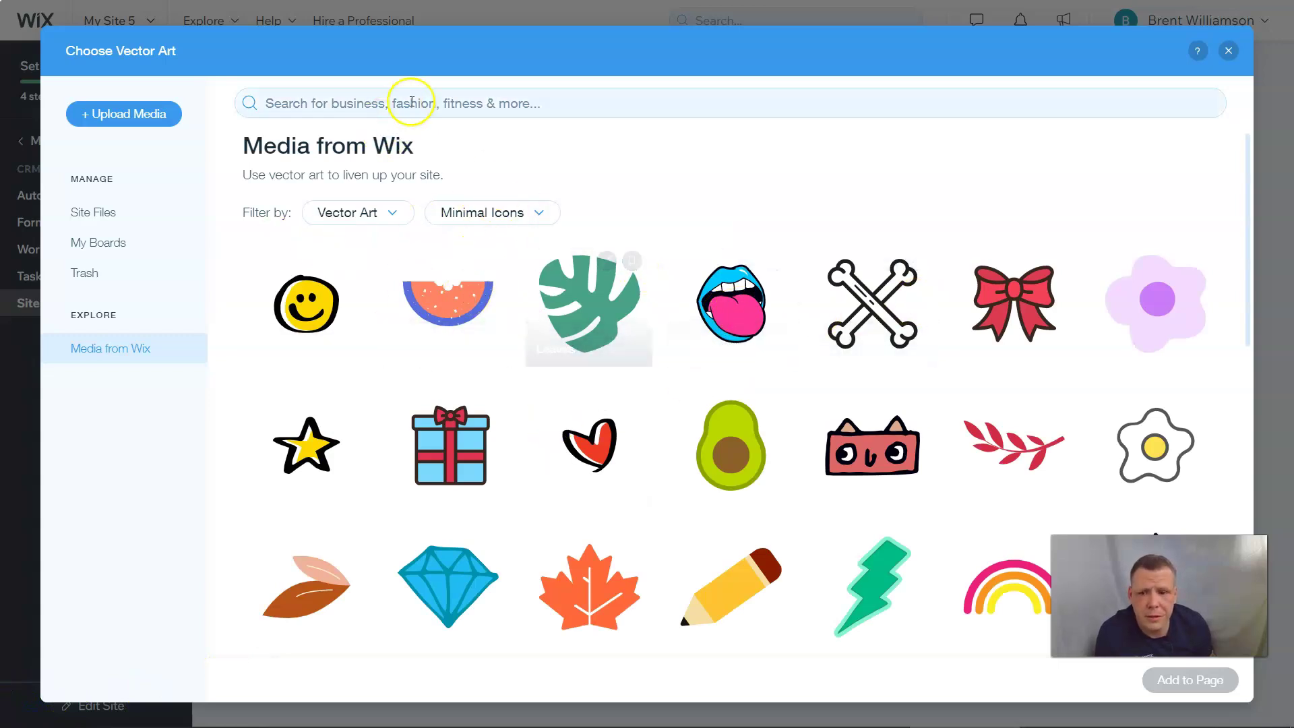
text(fire)
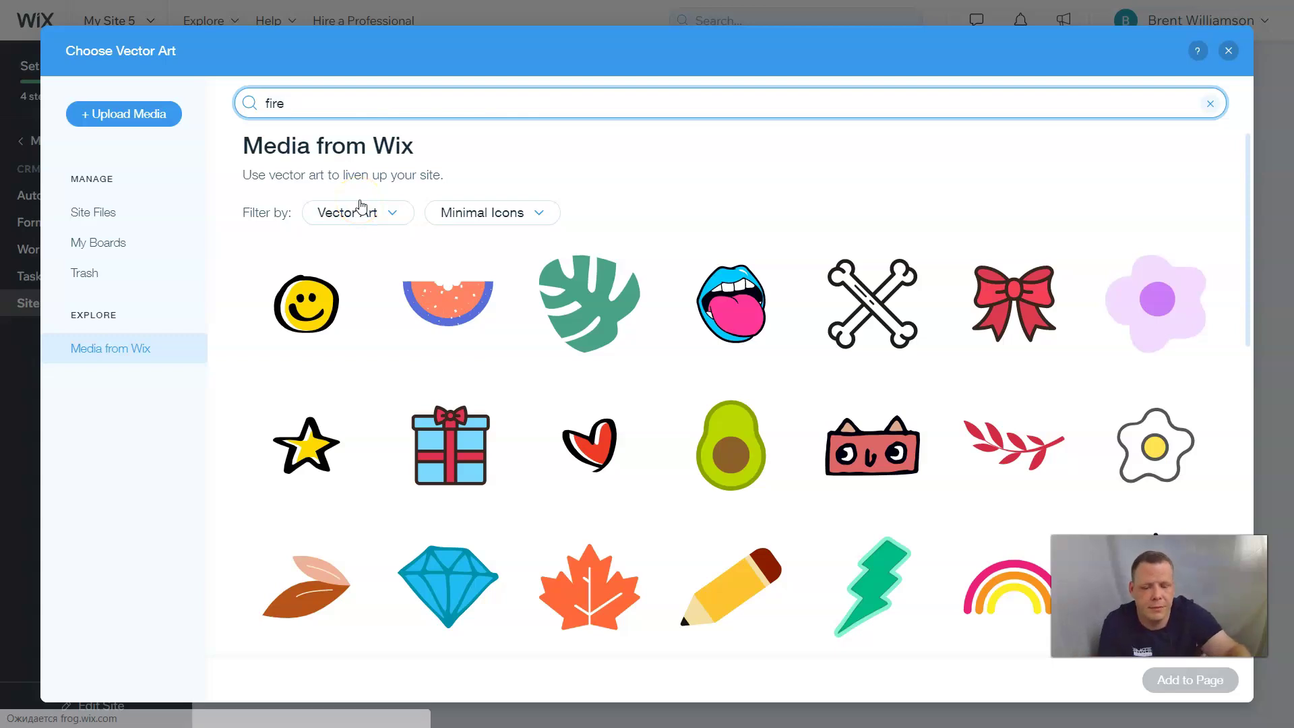
key(Return)
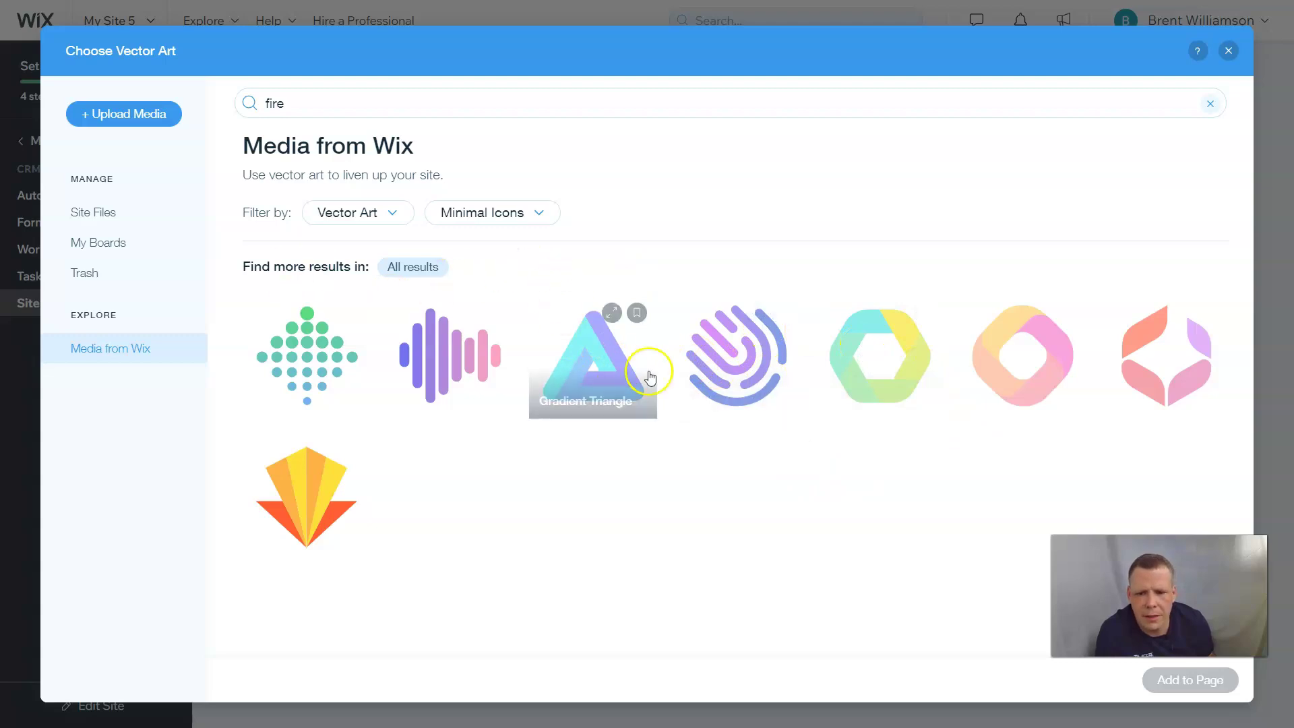
click(306, 500)
click(1167, 681)
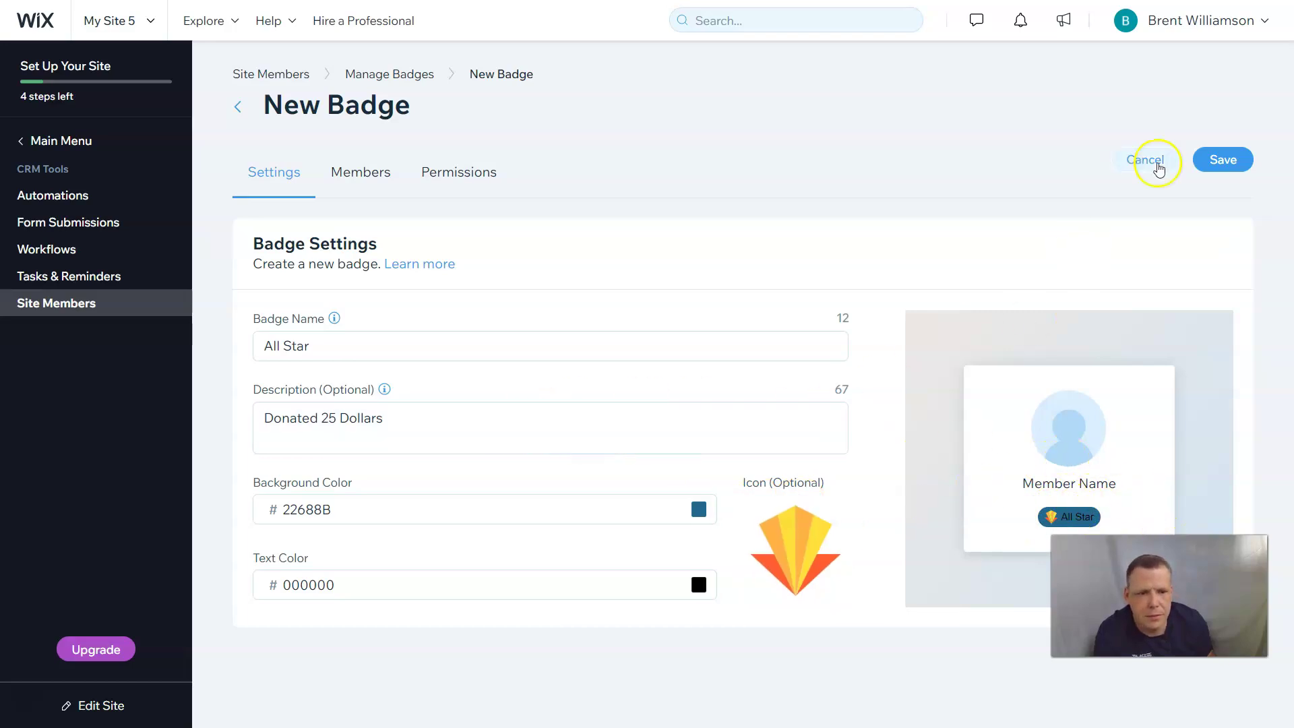
click(1223, 159)
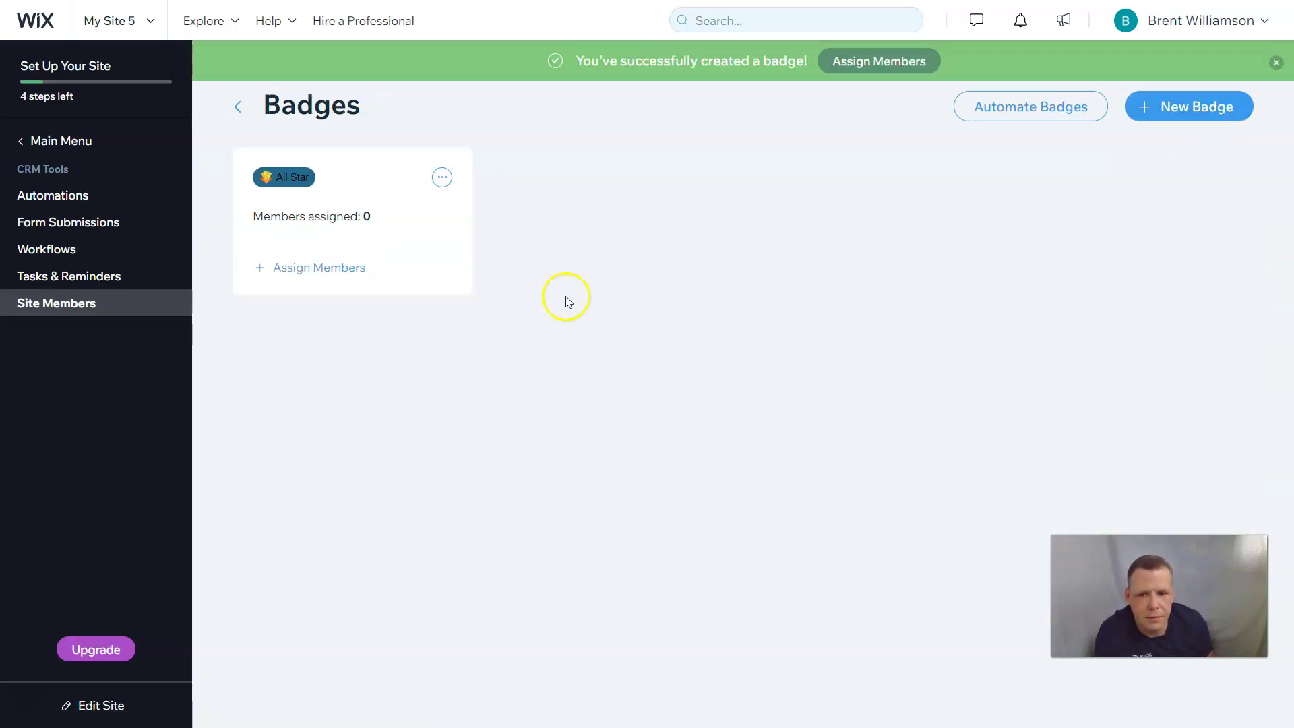
- Assign the All Star badge to the site's only listed member and return to editing the site
click(357, 268)
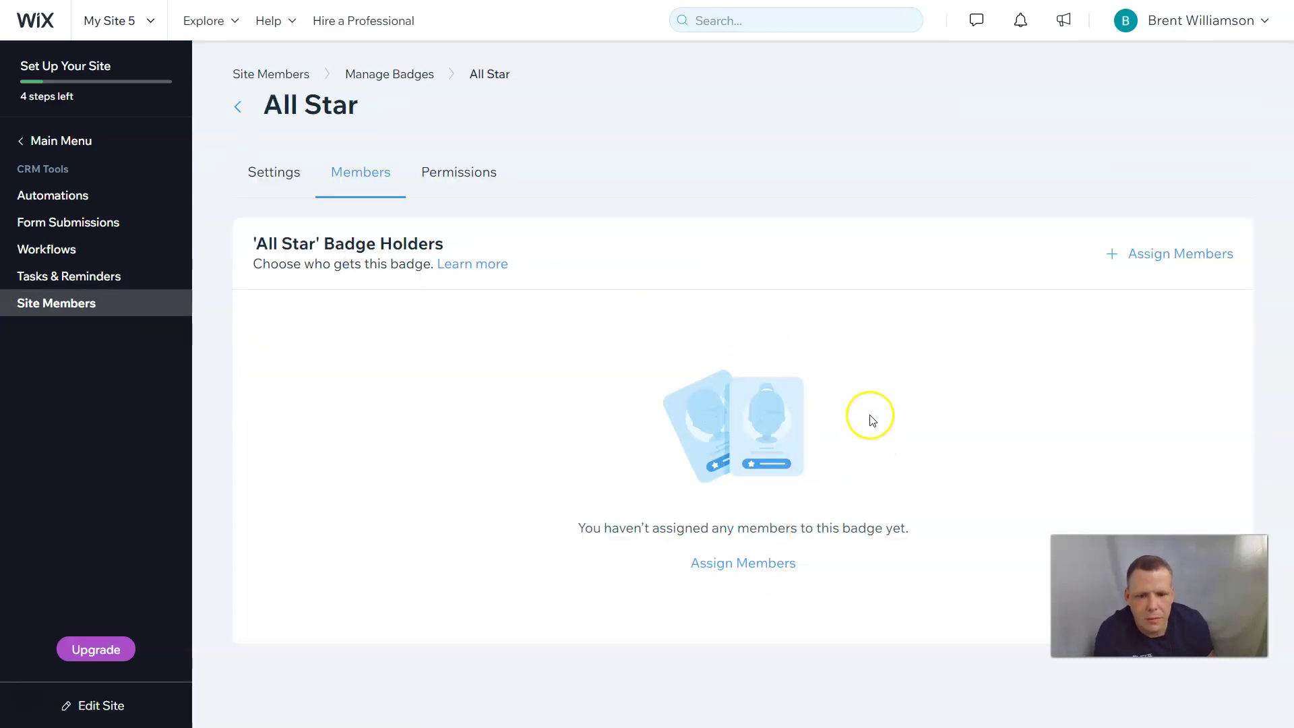
click(745, 562)
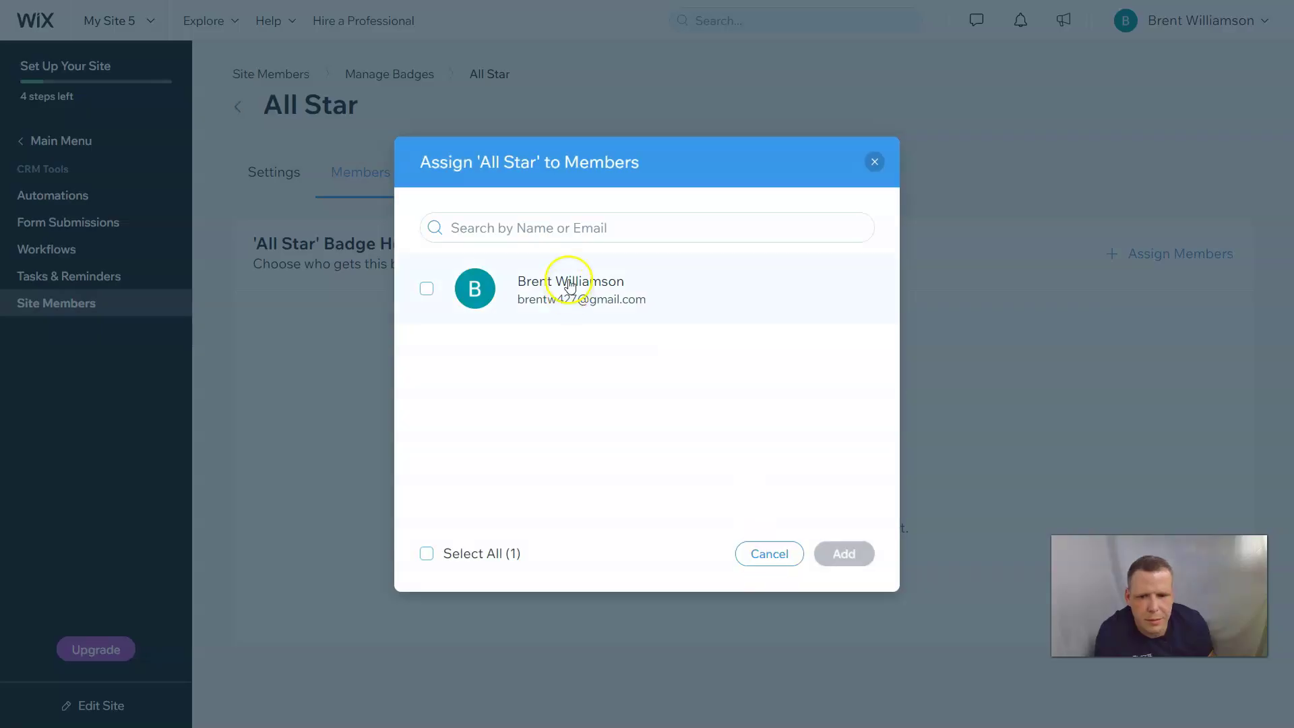
click(427, 289)
click(843, 554)
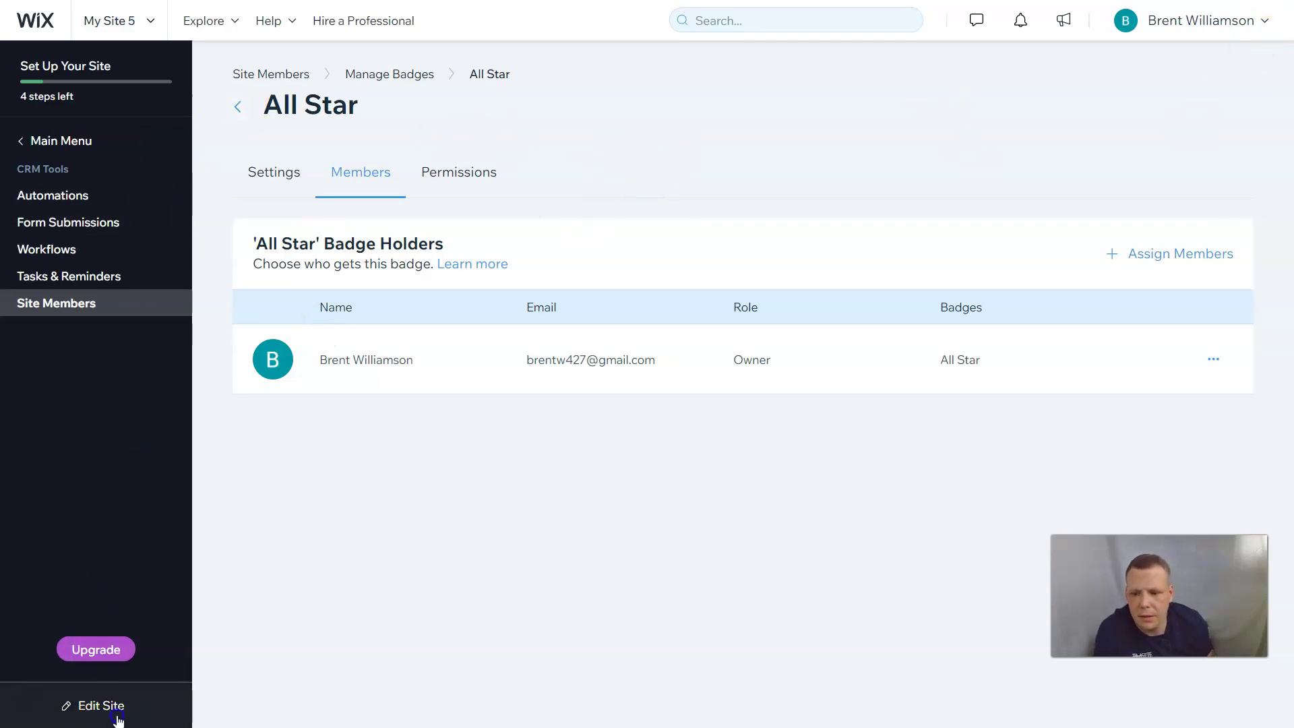
click(80, 709)
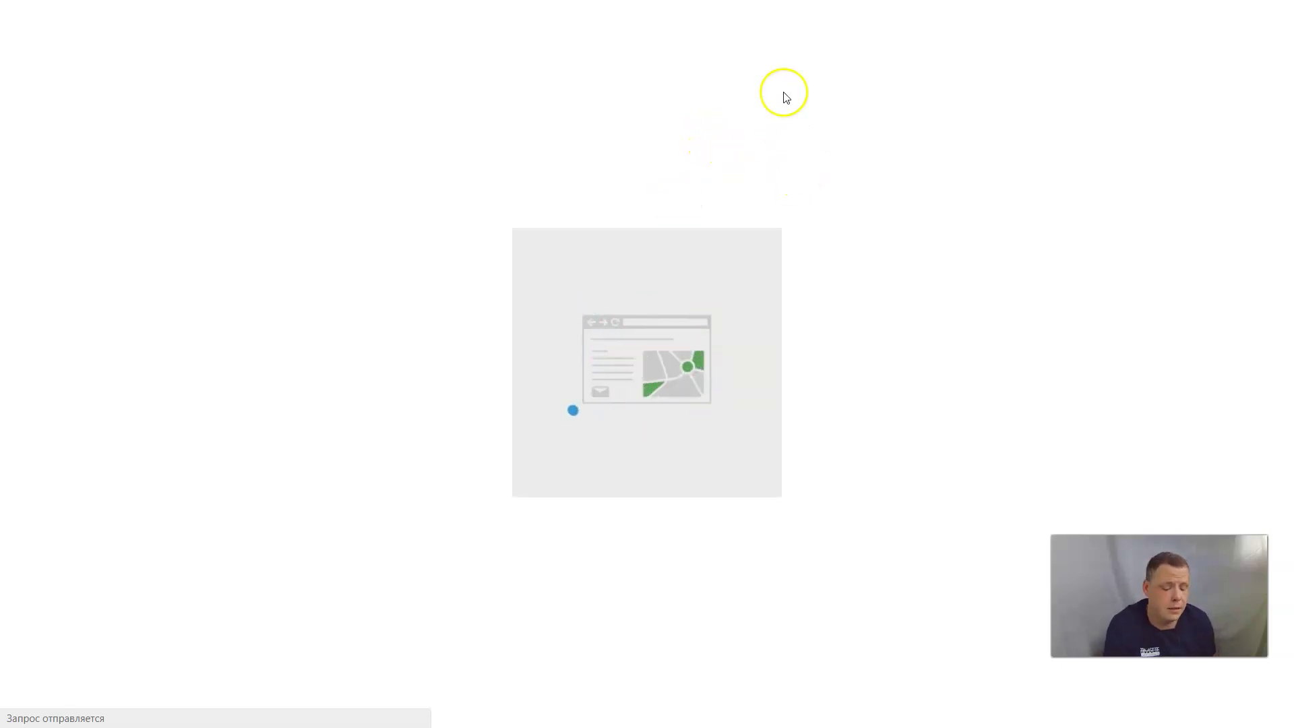
mouse_move(442, 58)
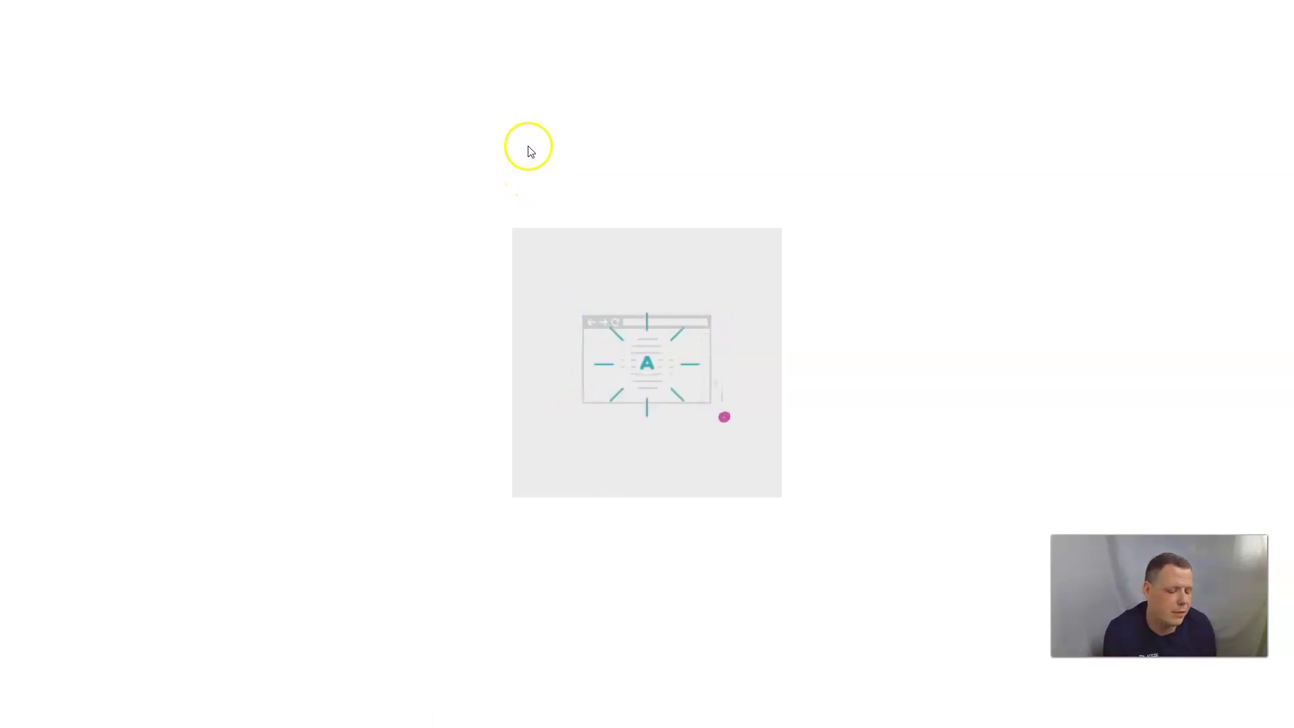
mouse_move(415, 15)
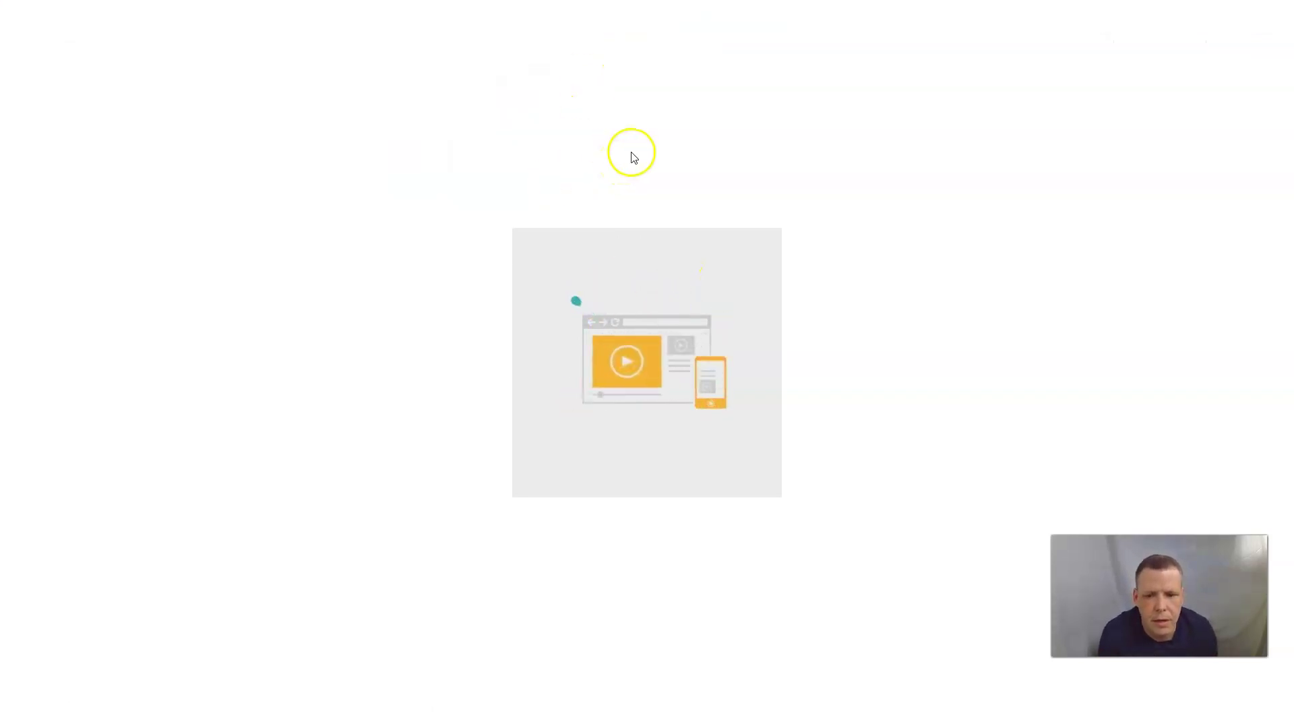
mouse_move(625, 272)
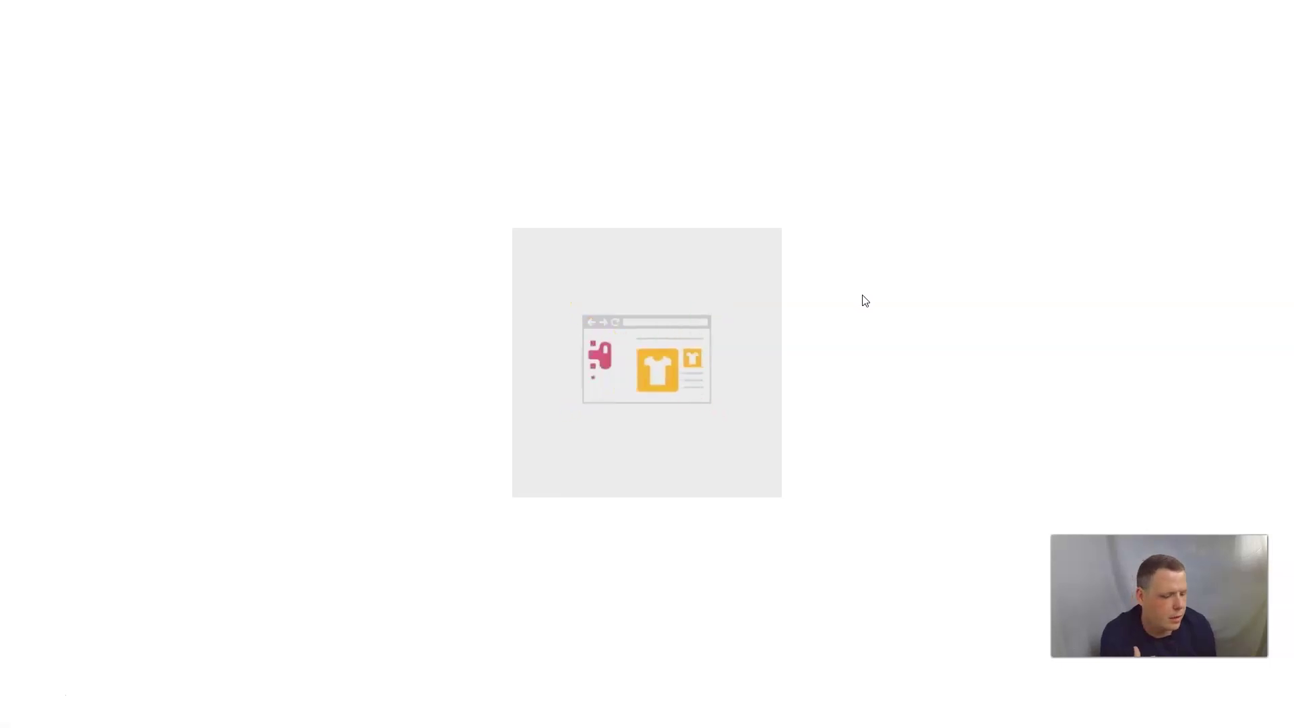
click(852, 297)
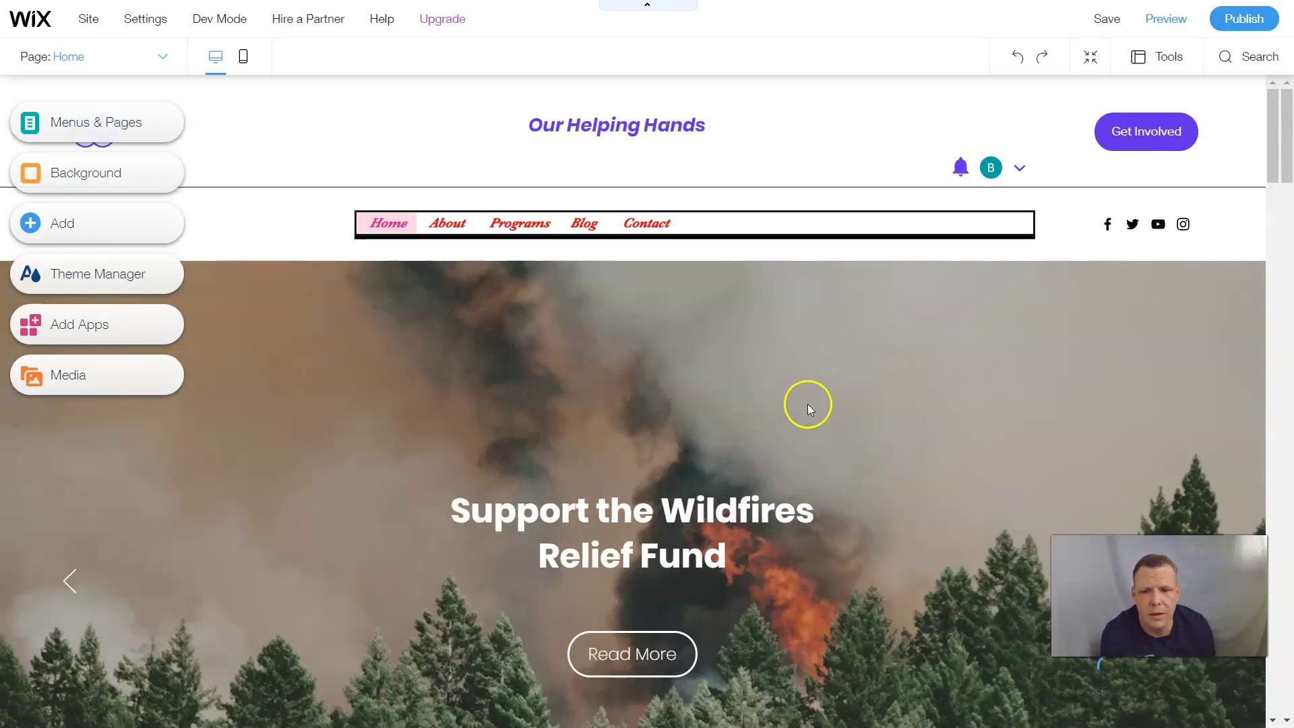
- Preview the site, check the member's notifications for the badge award and the member login menu, and return to editing
click(1171, 20)
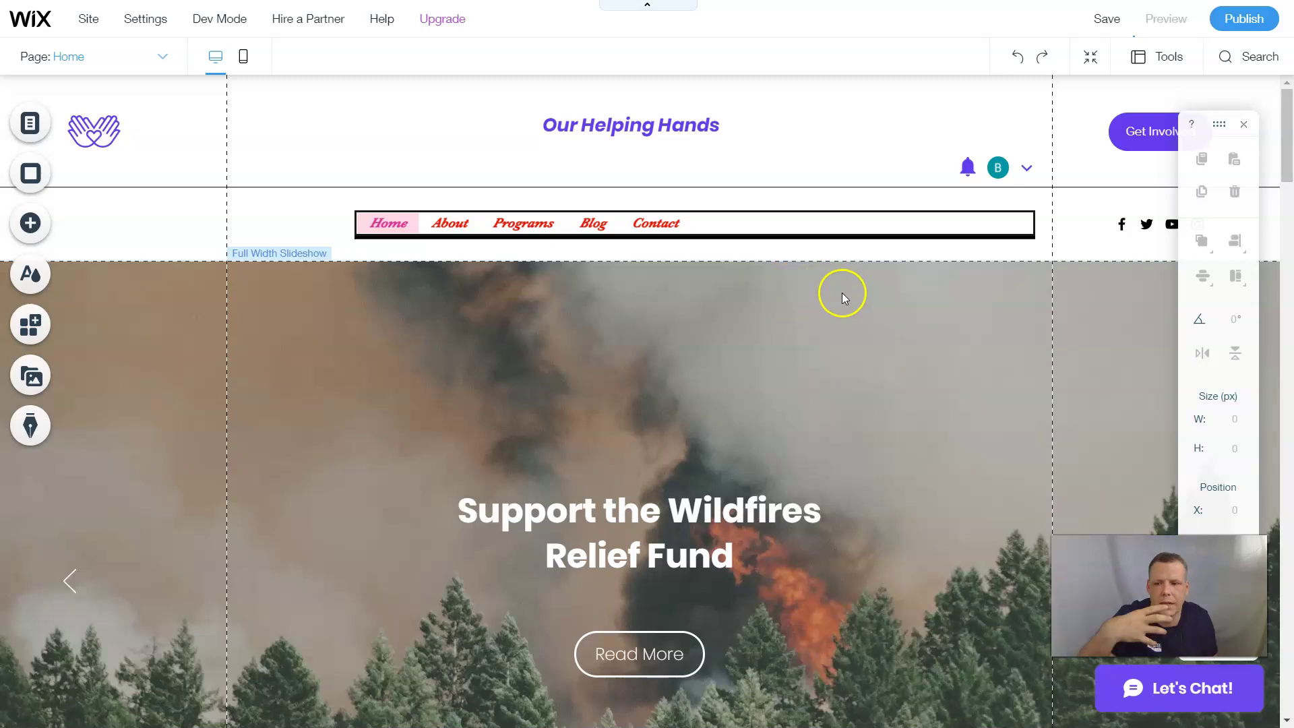
key(ctrl+shift+p)
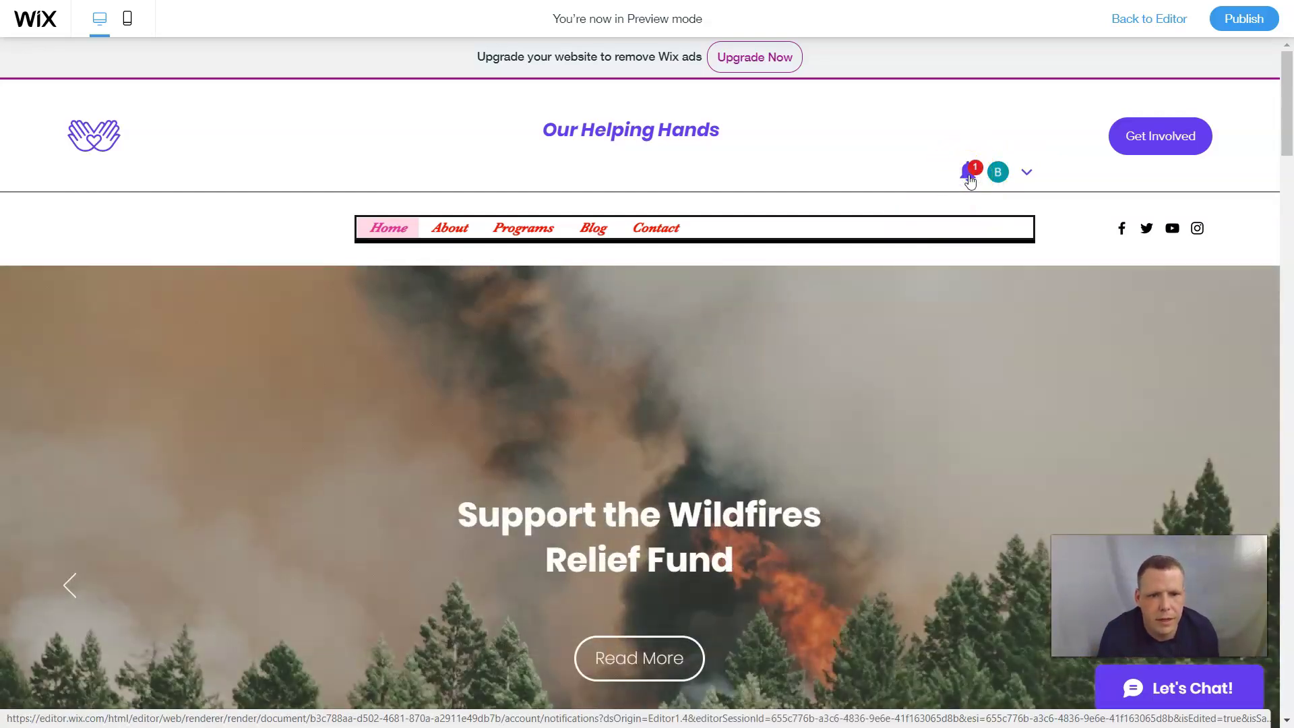
click(969, 177)
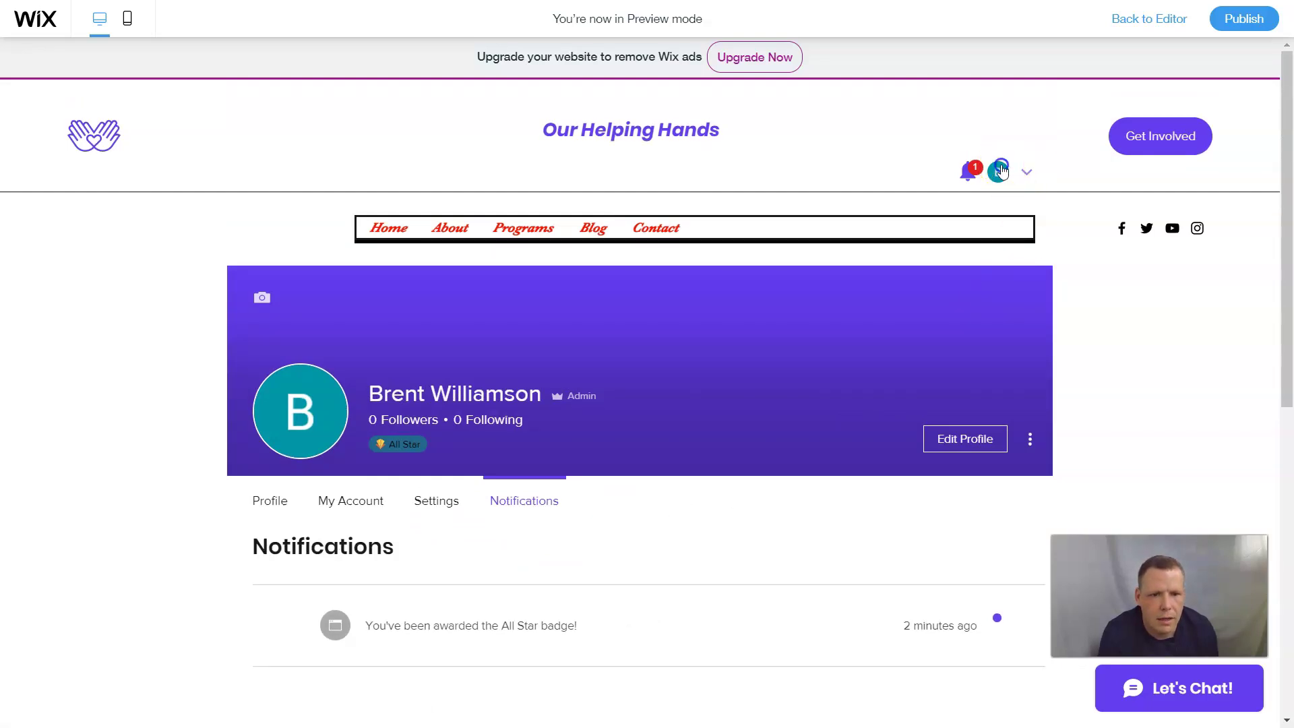
click(1001, 171)
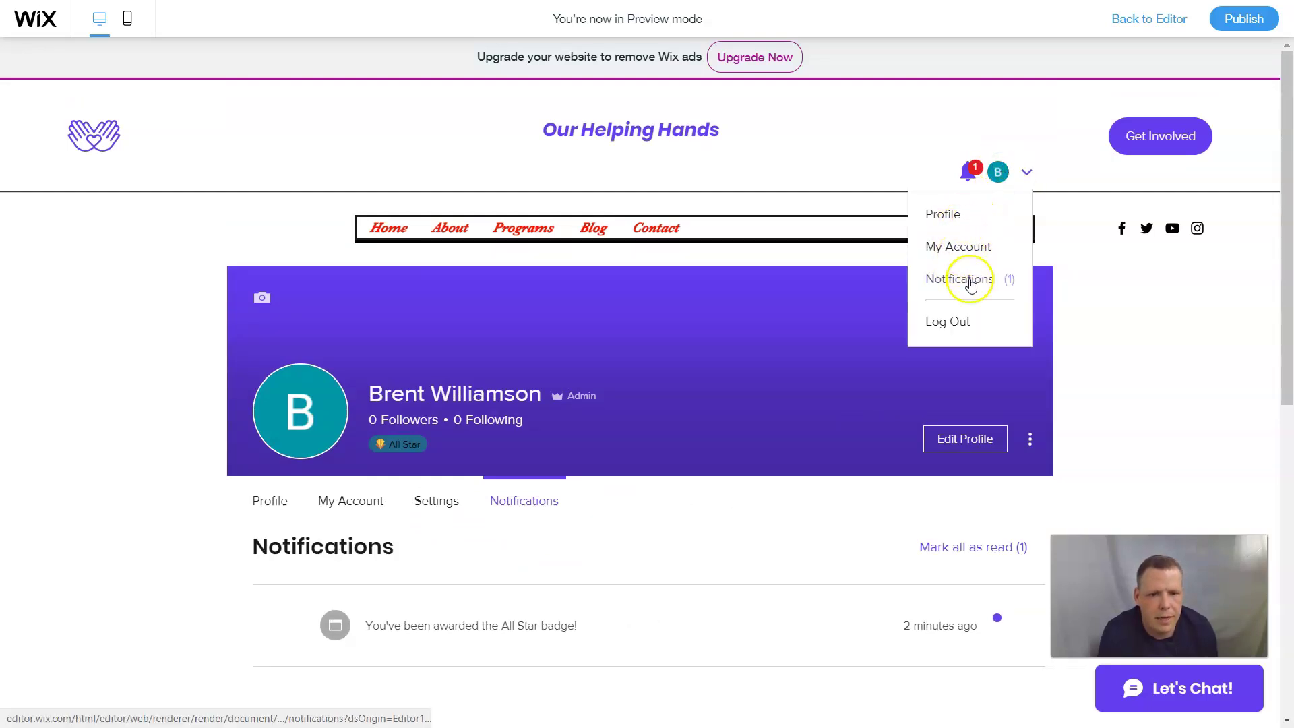
click(1011, 142)
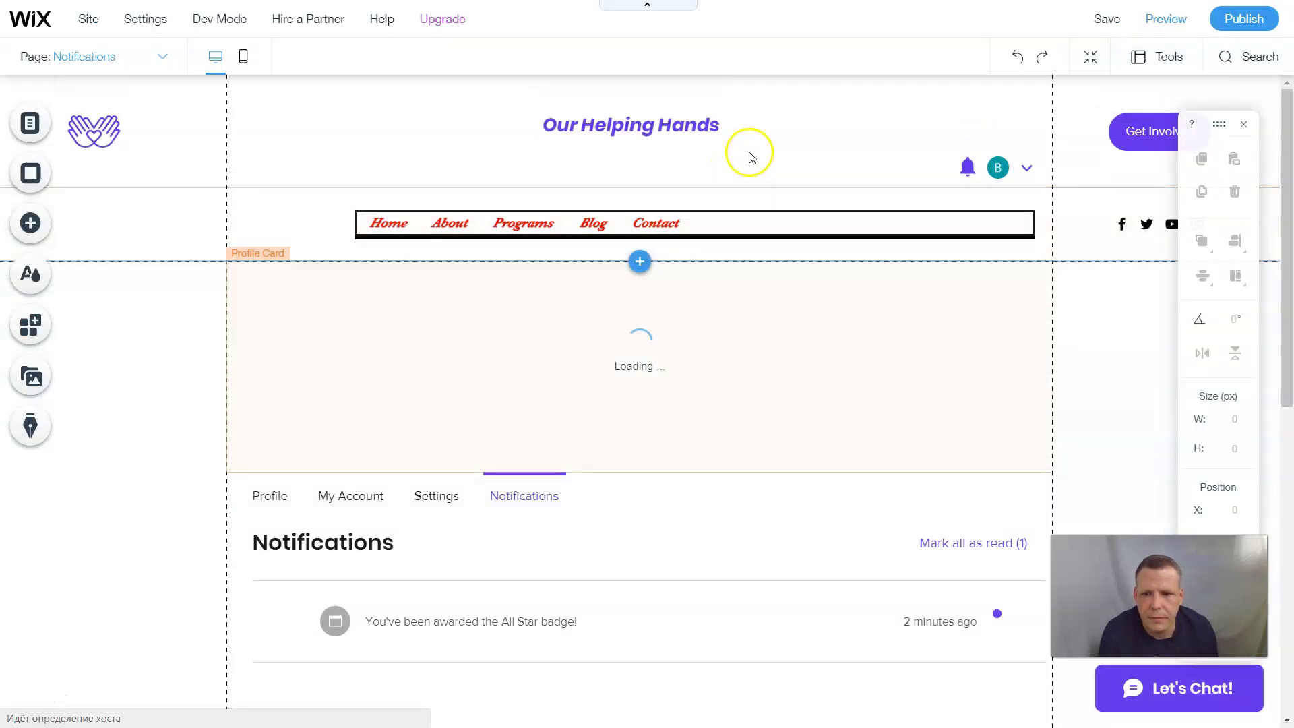
- Shorten the header's horizontal menu to about 440 px wide so it ends just past the Contact item
click(1022, 227)
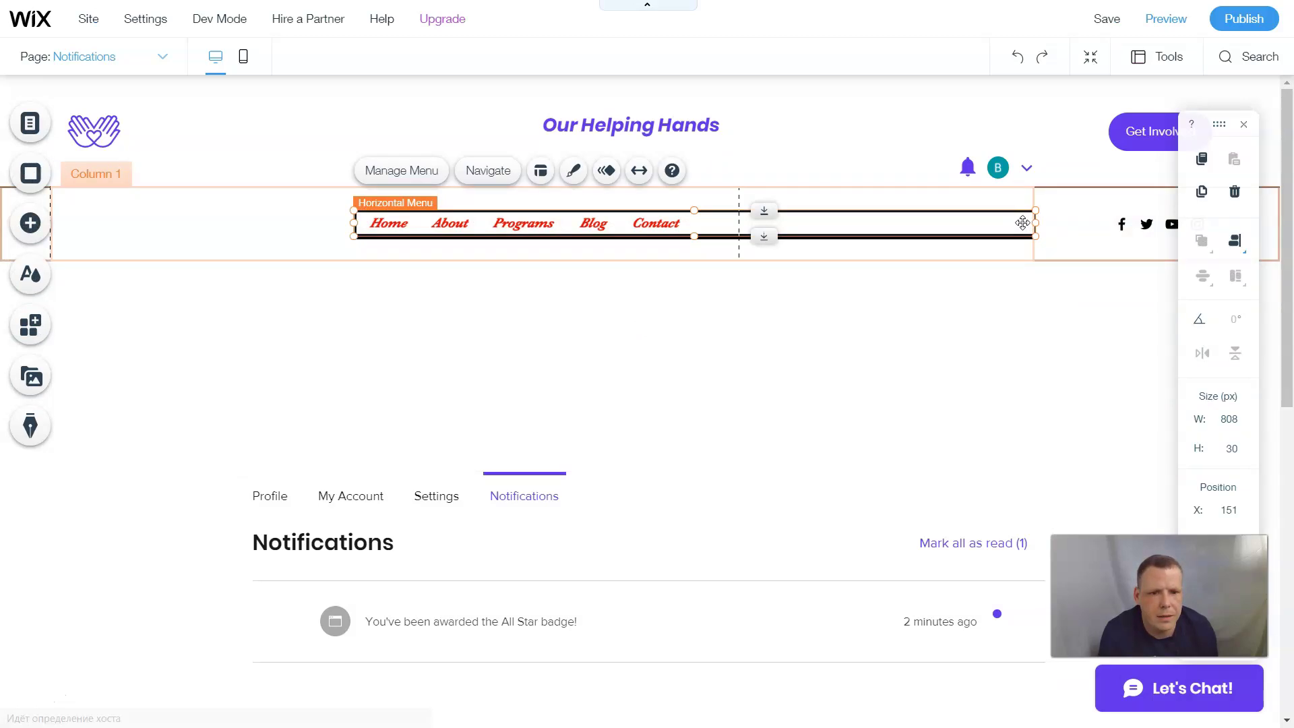
drag(968, 228, 725, 227)
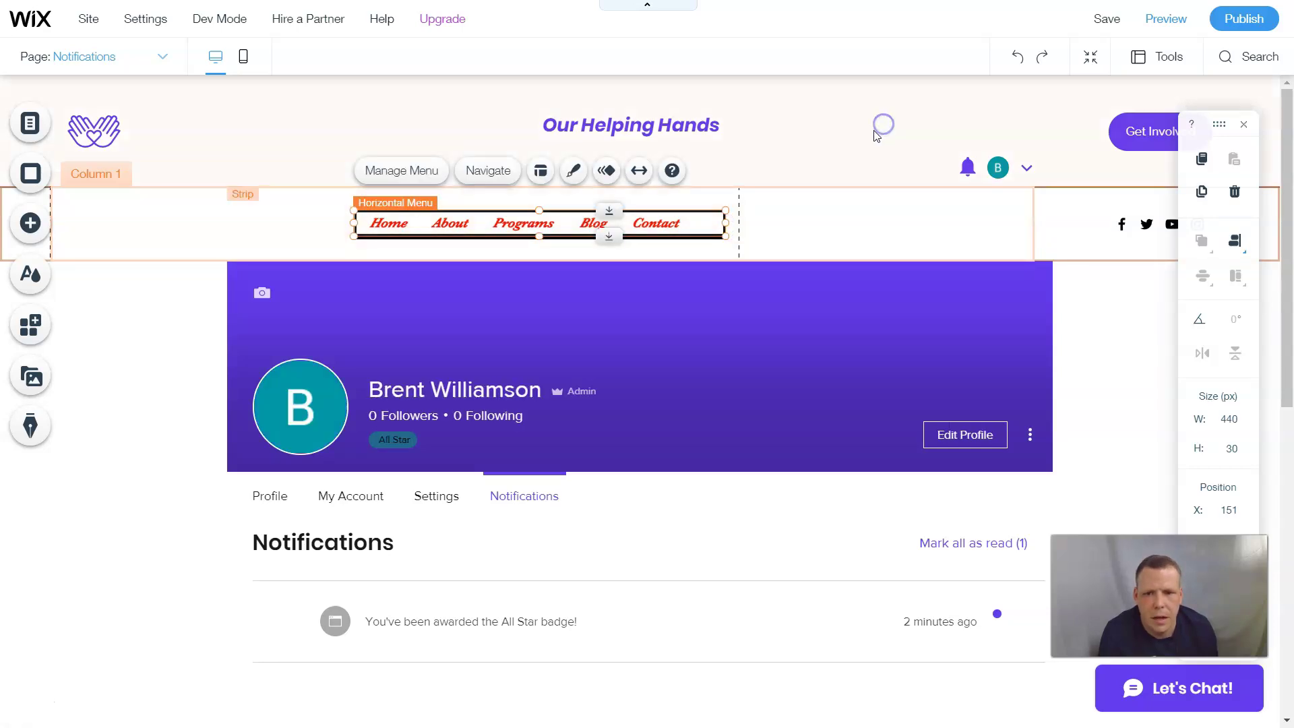
click(813, 190)
click(816, 193)
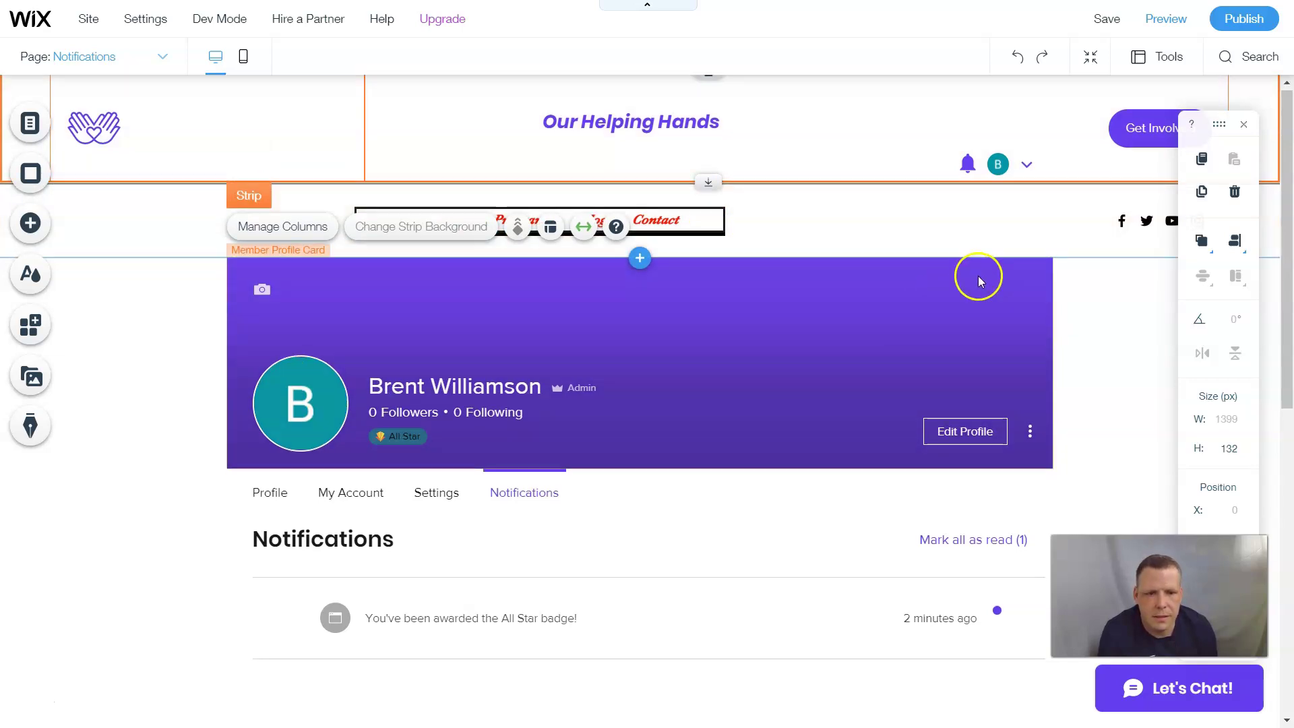
- Switch from the Notifications page to editing the Home page
scroll(979, 273, down, 5)
scroll(374, 253, down, 1)
scroll(485, 173, up, 6)
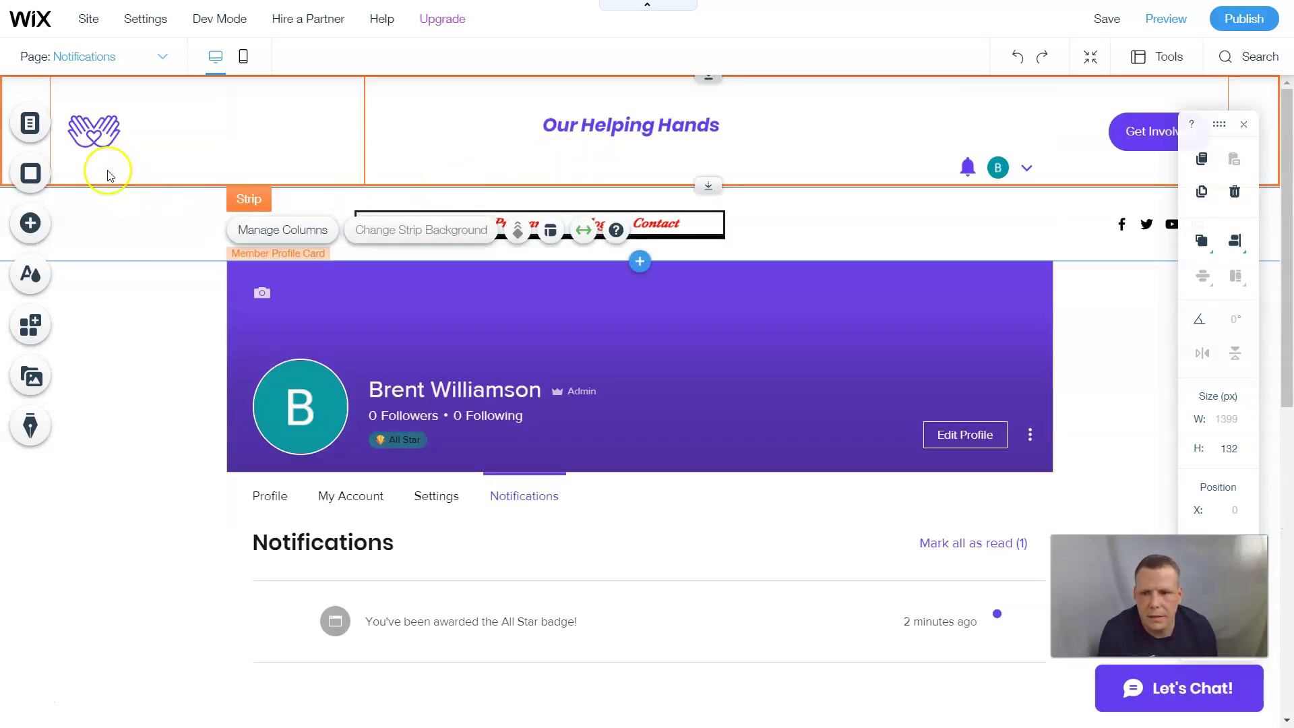
click(120, 121)
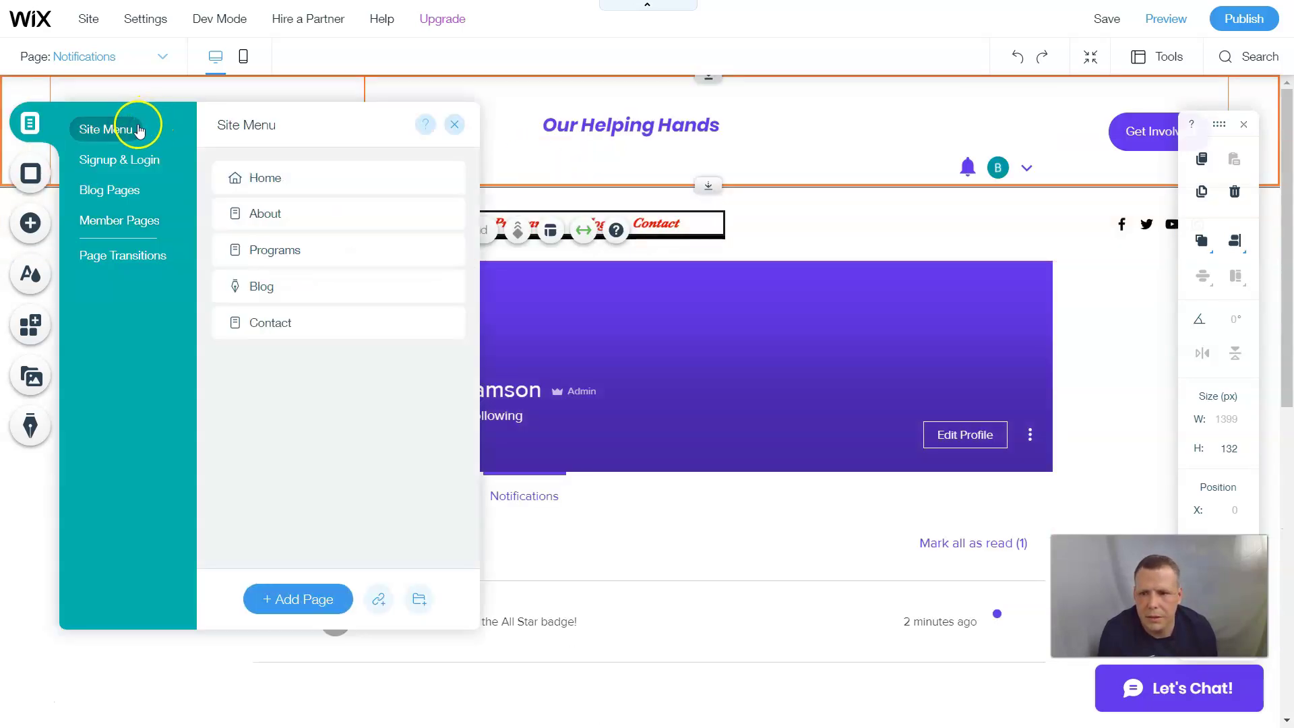
click(254, 177)
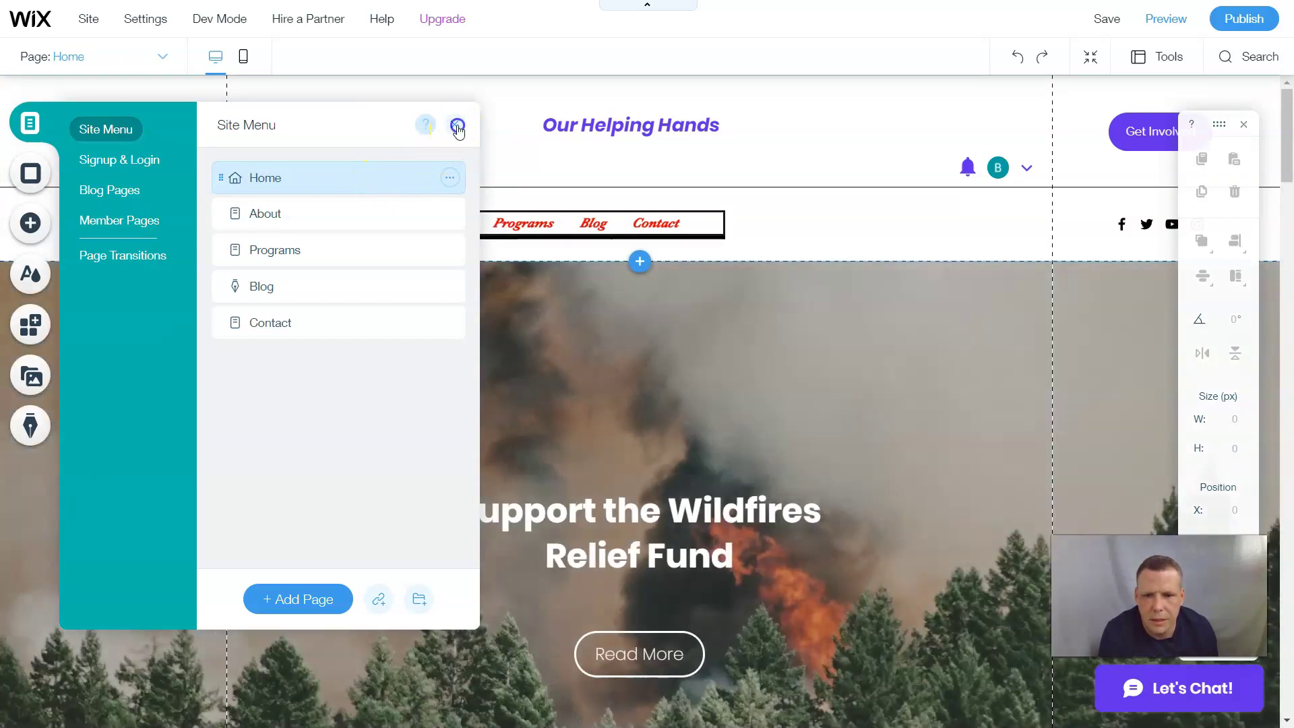
click(458, 128)
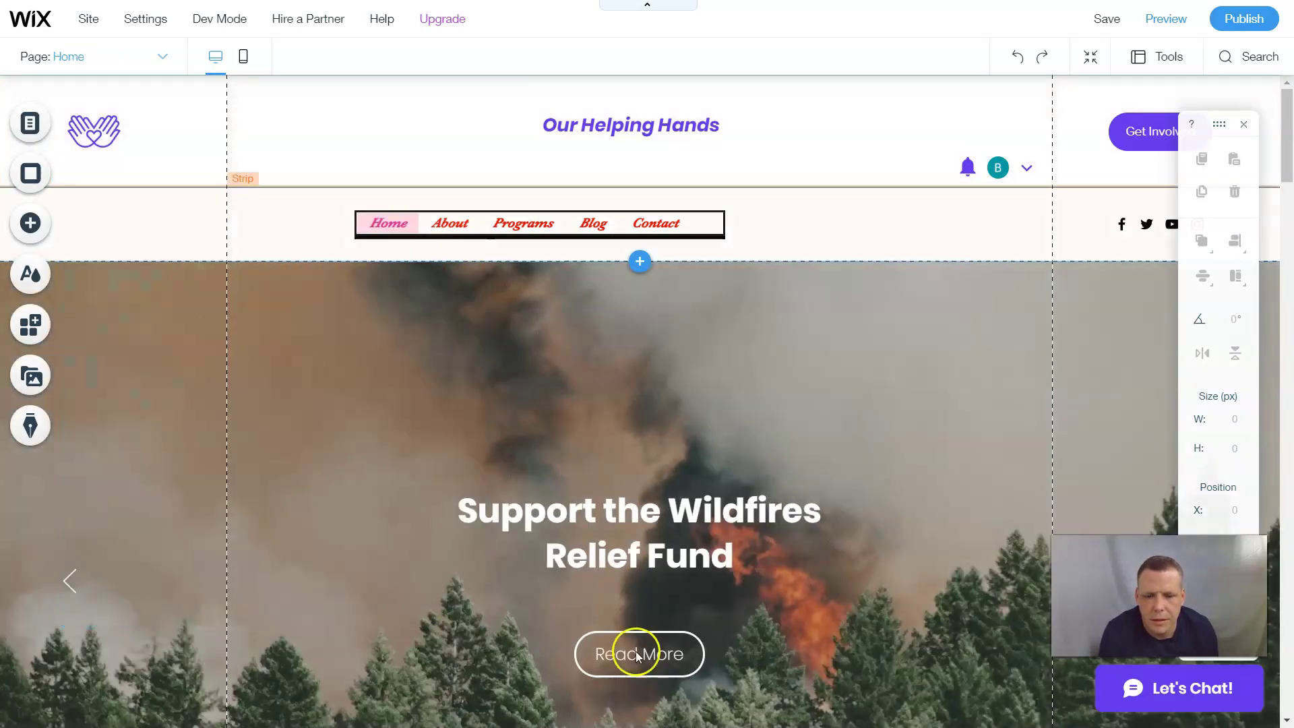
- Add a Wix Site Search bar to the site and place it in the header directly below the "Our Helping Hands" title
scroll(888, 442, down, 1)
scroll(887, 442, down, 5)
scroll(867, 402, up, 6)
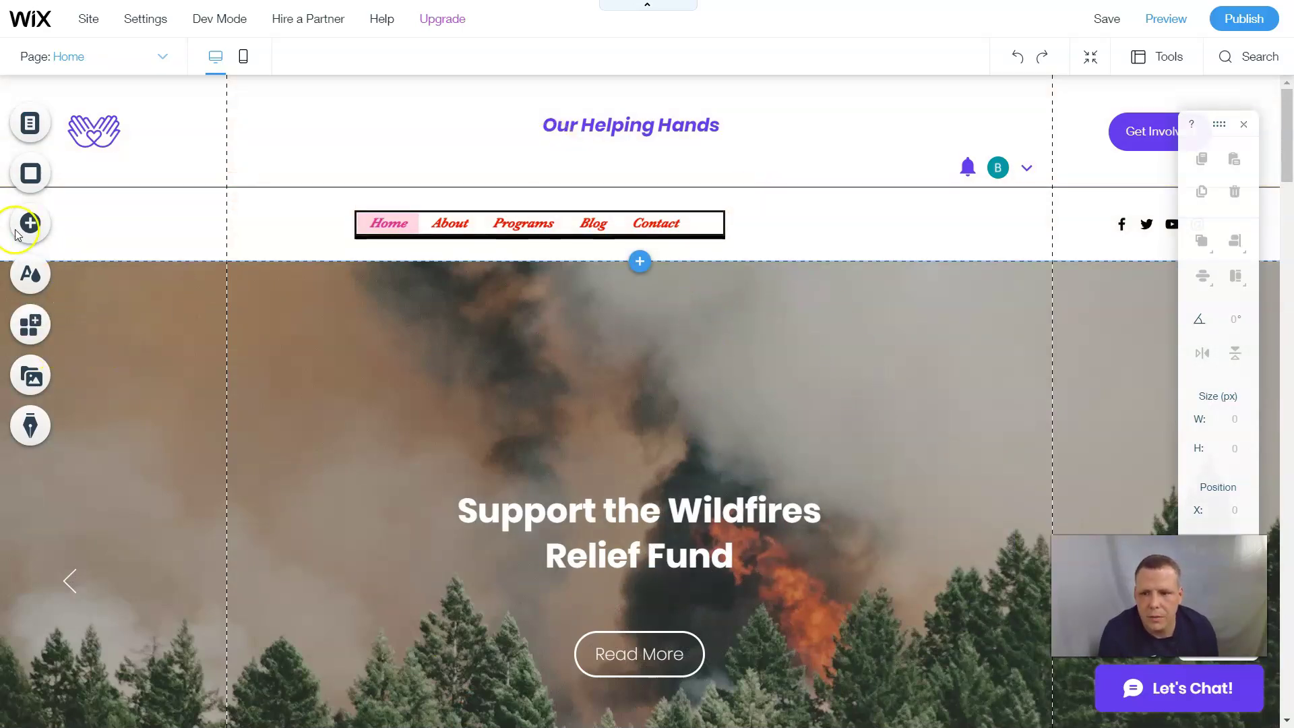
click(62, 223)
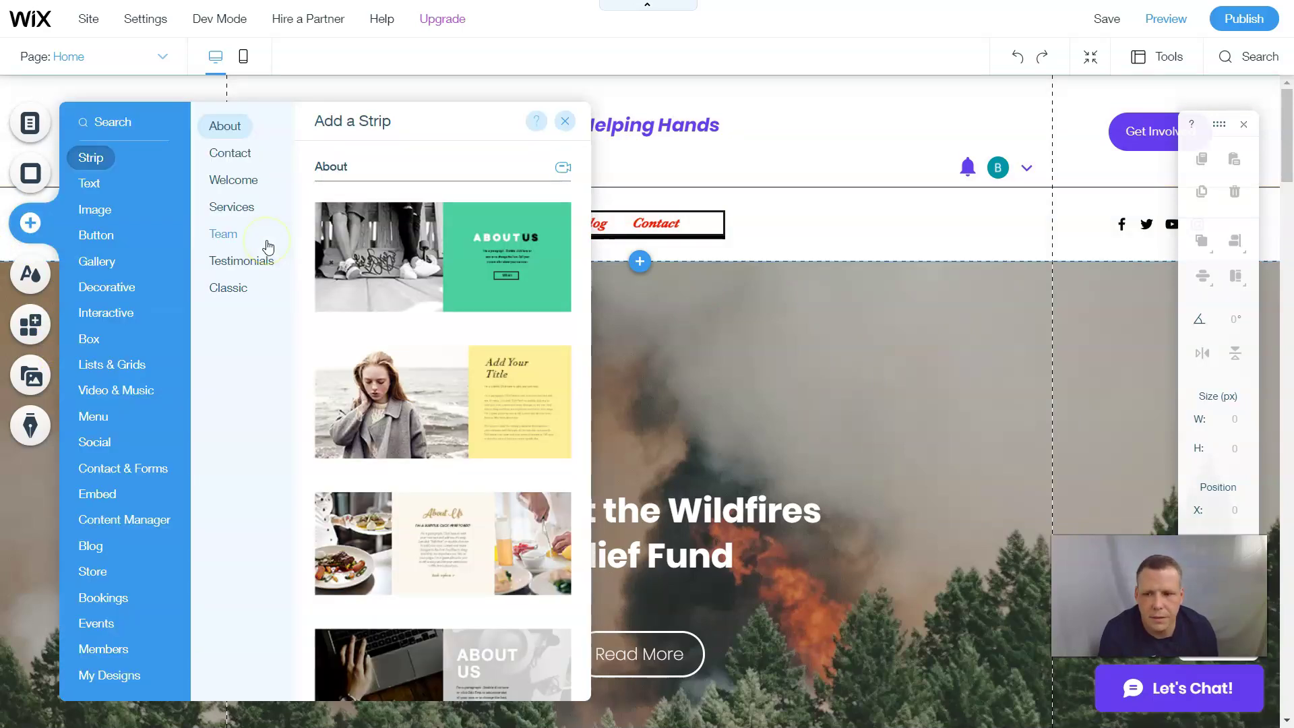
mouse_move(99, 399)
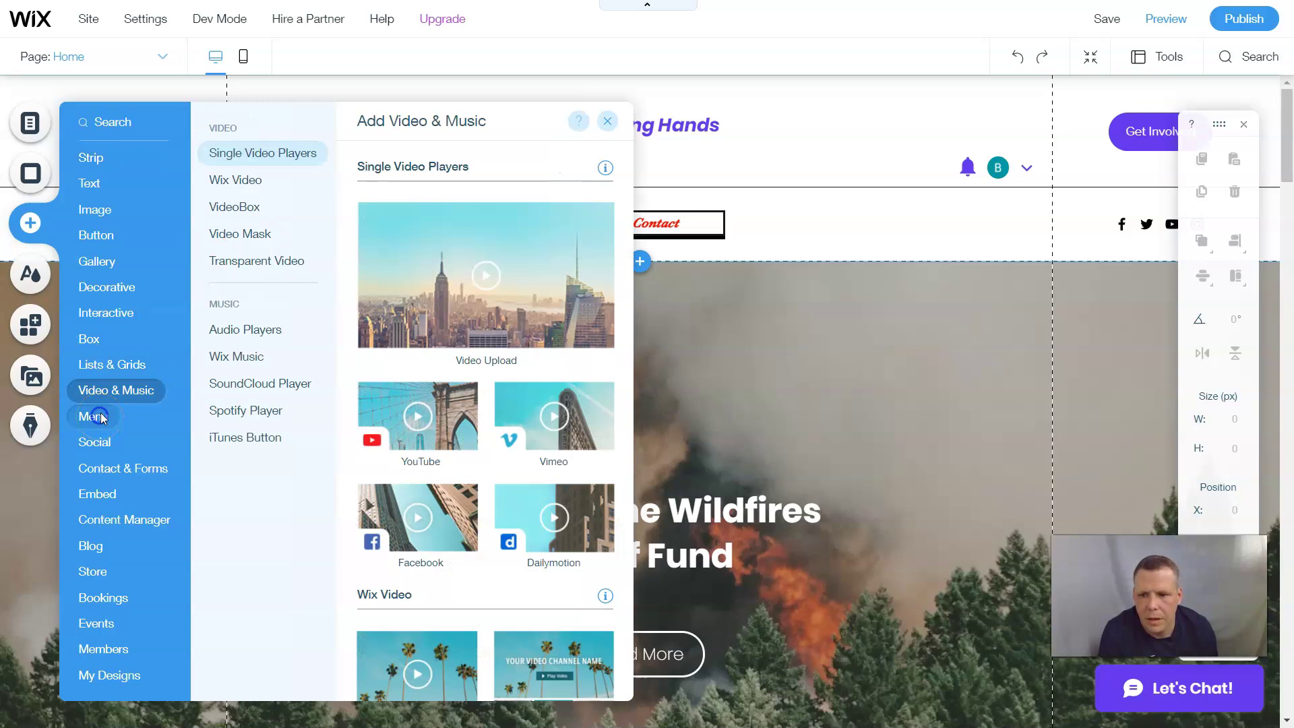
click(101, 417)
click(237, 403)
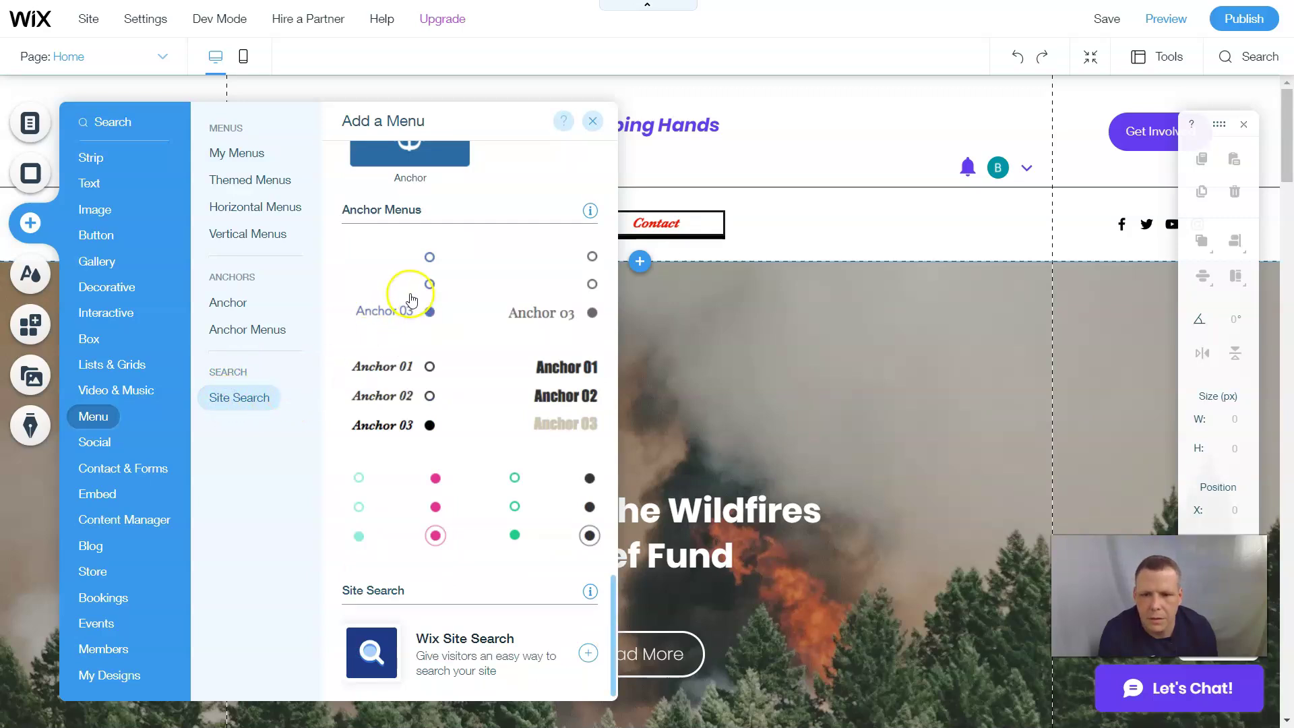
scroll(411, 378, down, 2)
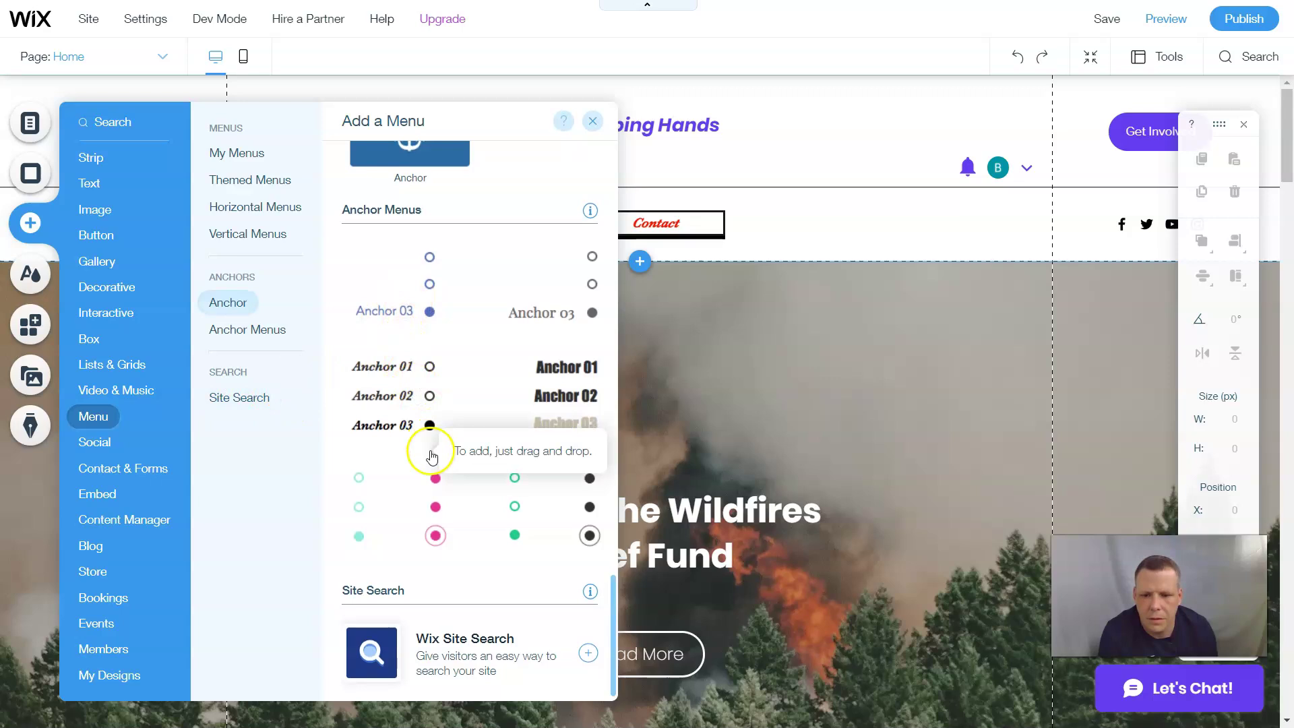
scroll(432, 451, up, 5)
scroll(429, 445, down, 5)
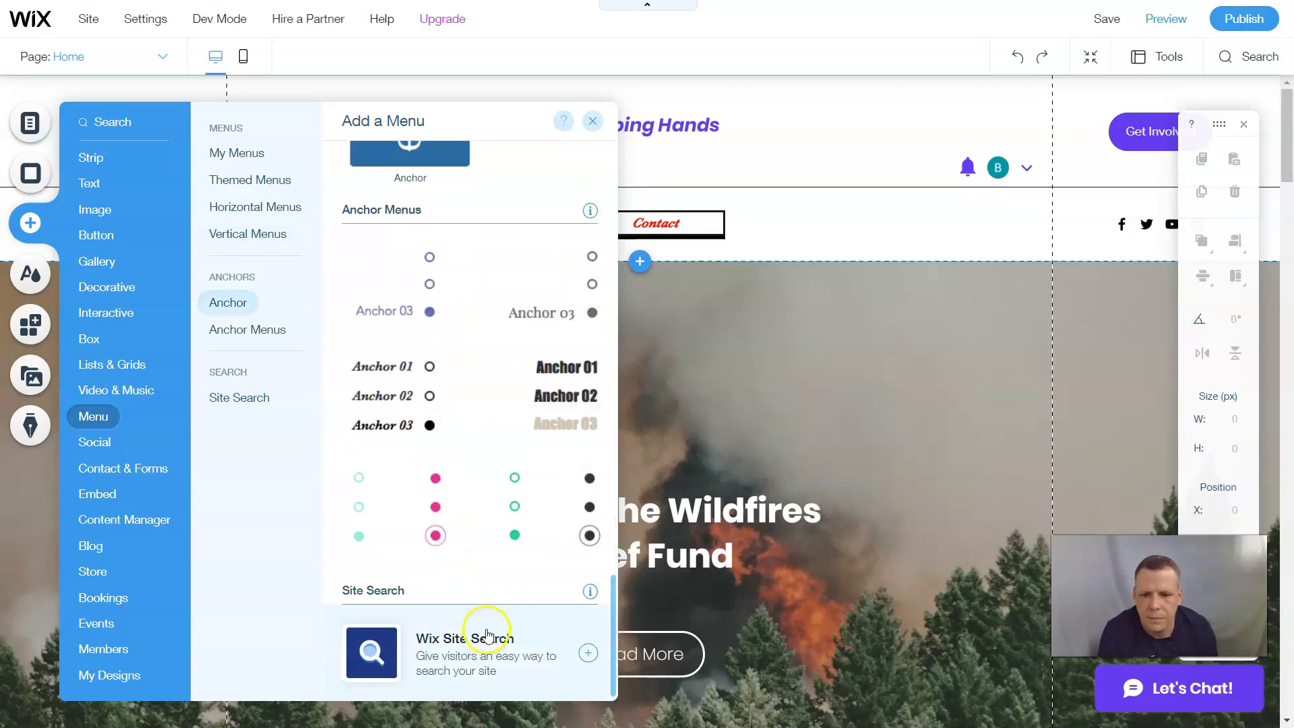
click(589, 653)
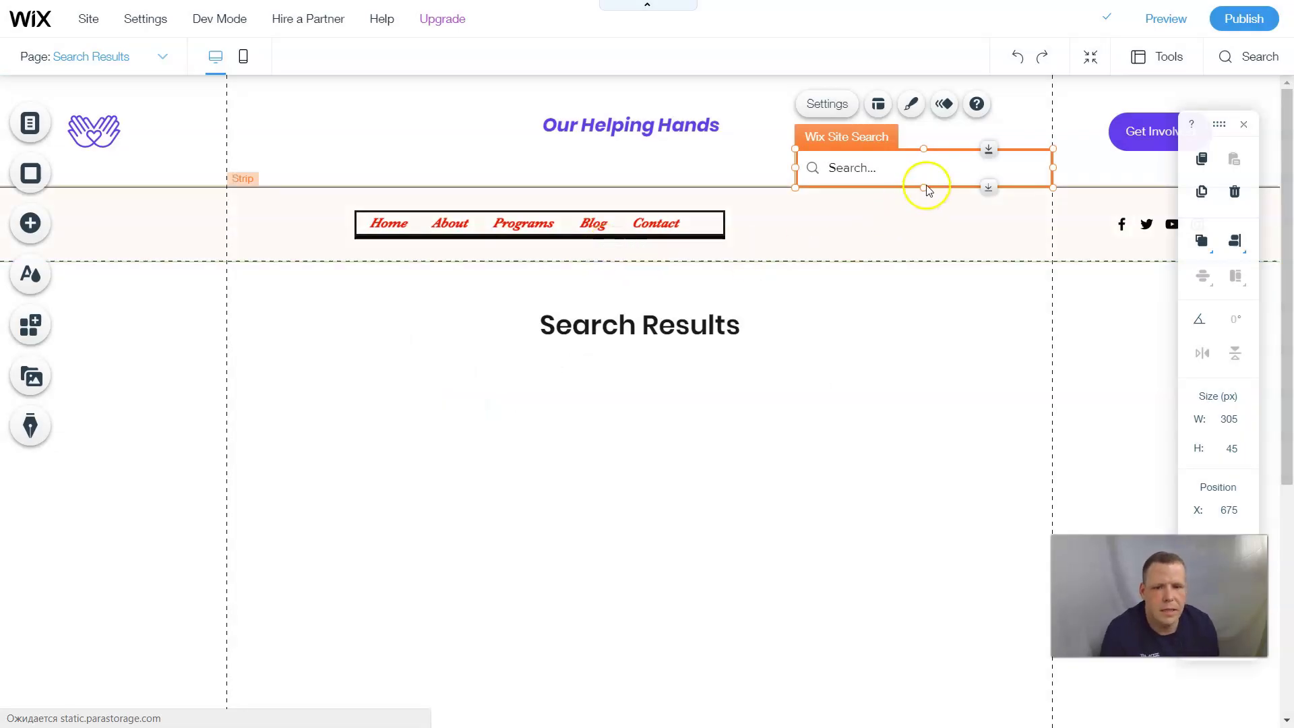
drag(856, 165, 626, 159)
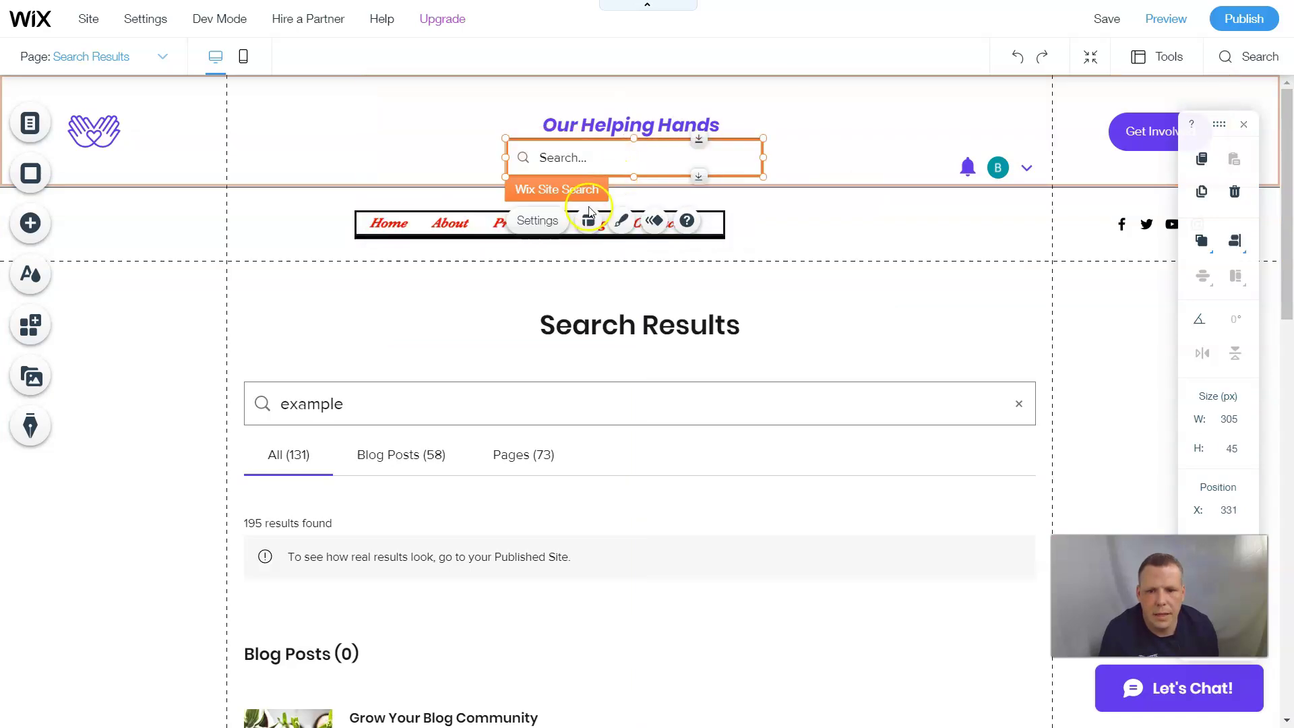
- Apply the dark "Search Site" preset design to the search bar and set its background color to purple 653CF0
click(626, 219)
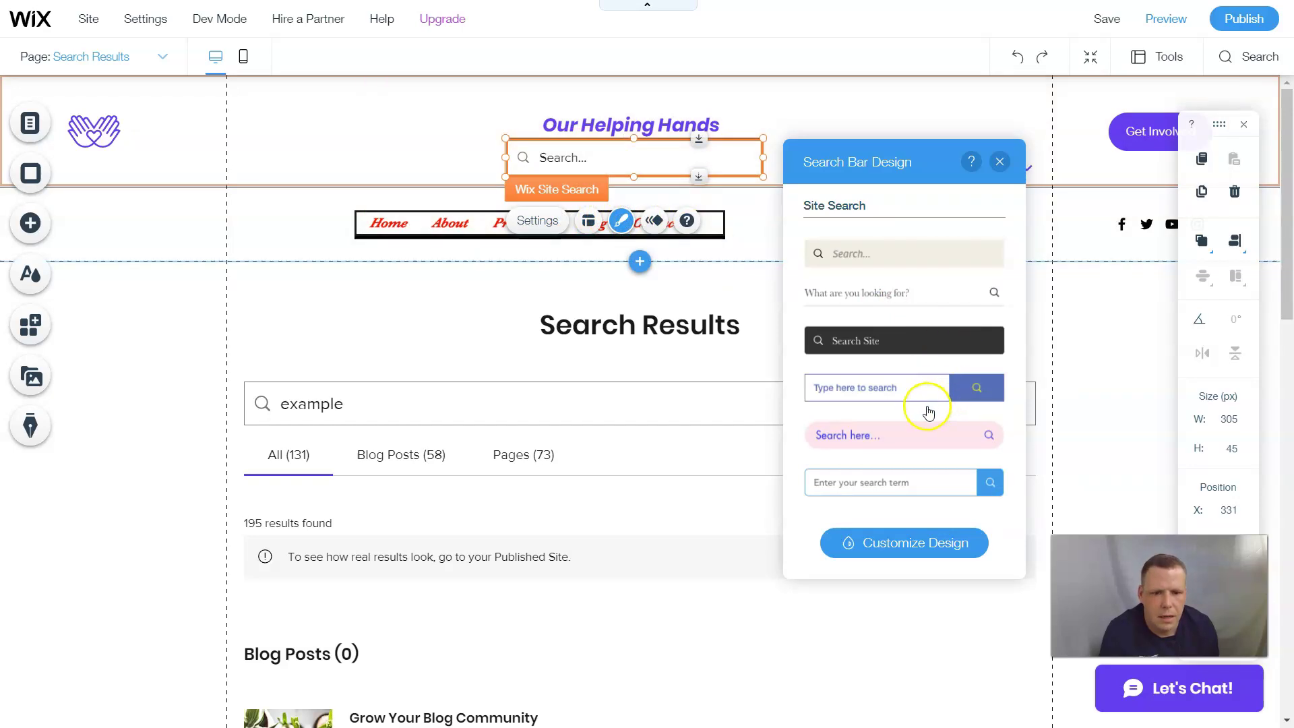
click(885, 349)
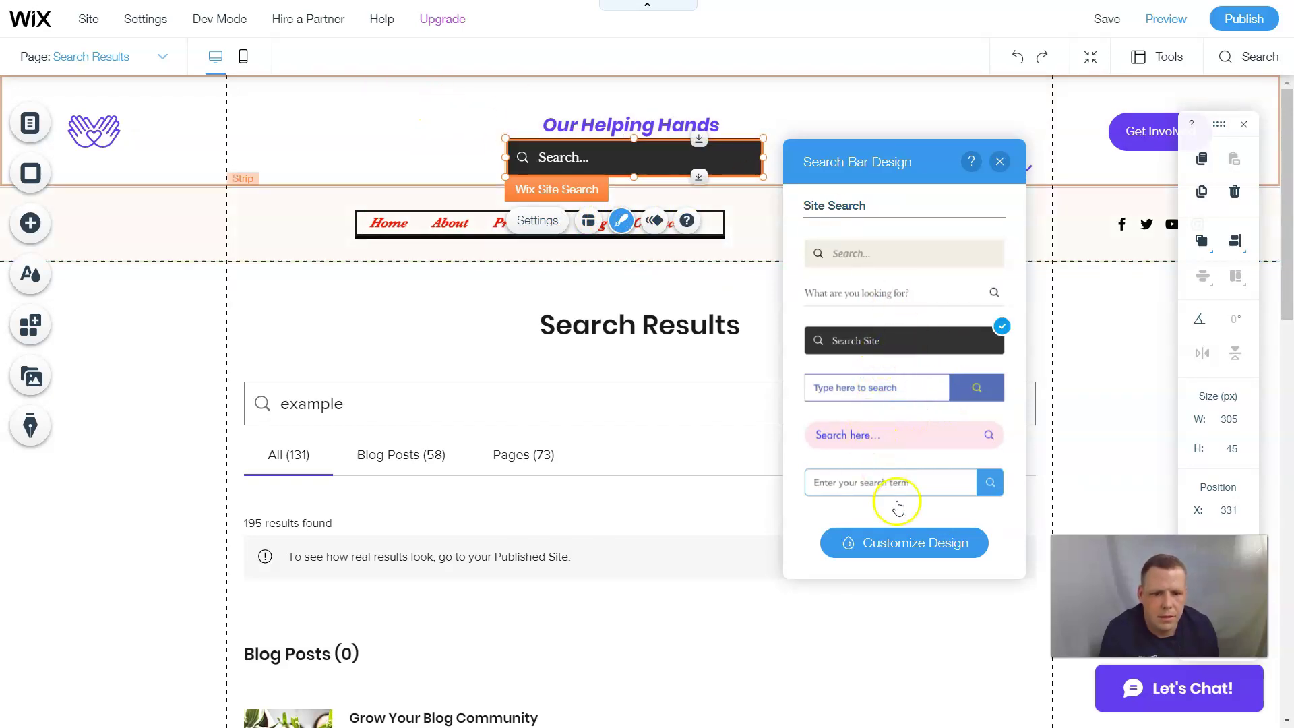
click(923, 549)
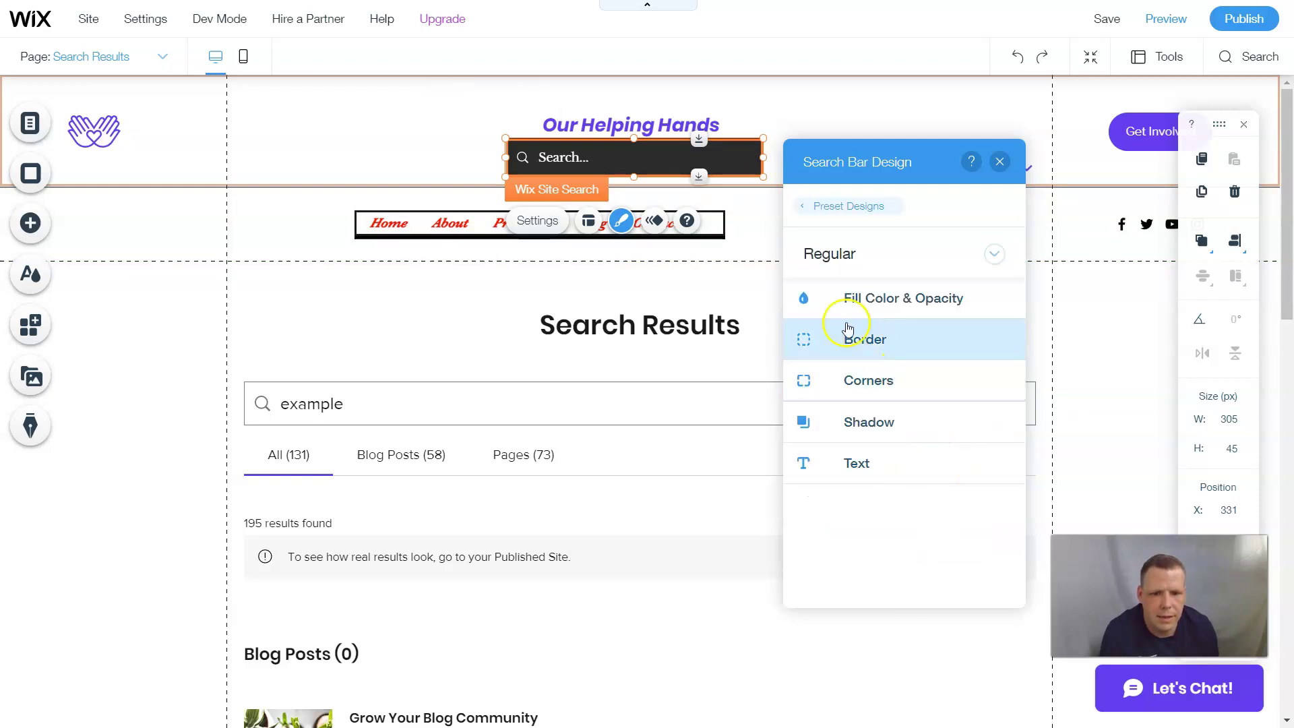
click(871, 307)
click(995, 402)
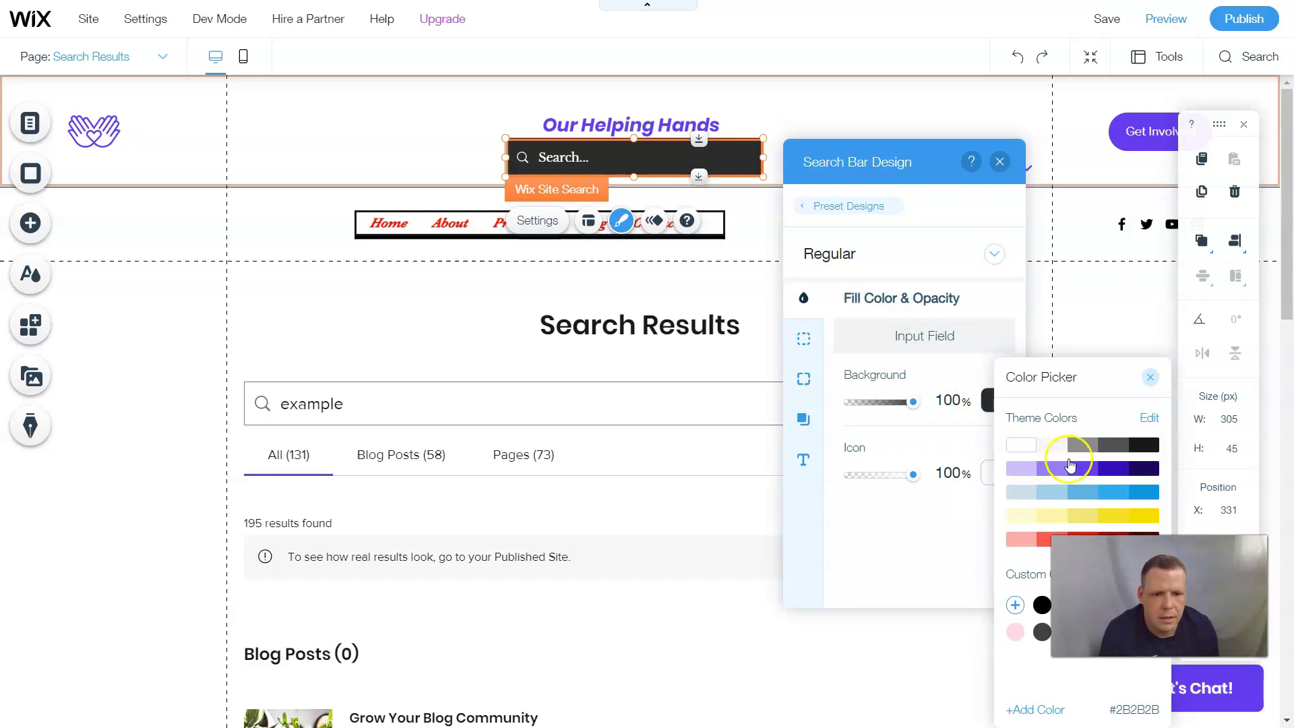
click(1093, 468)
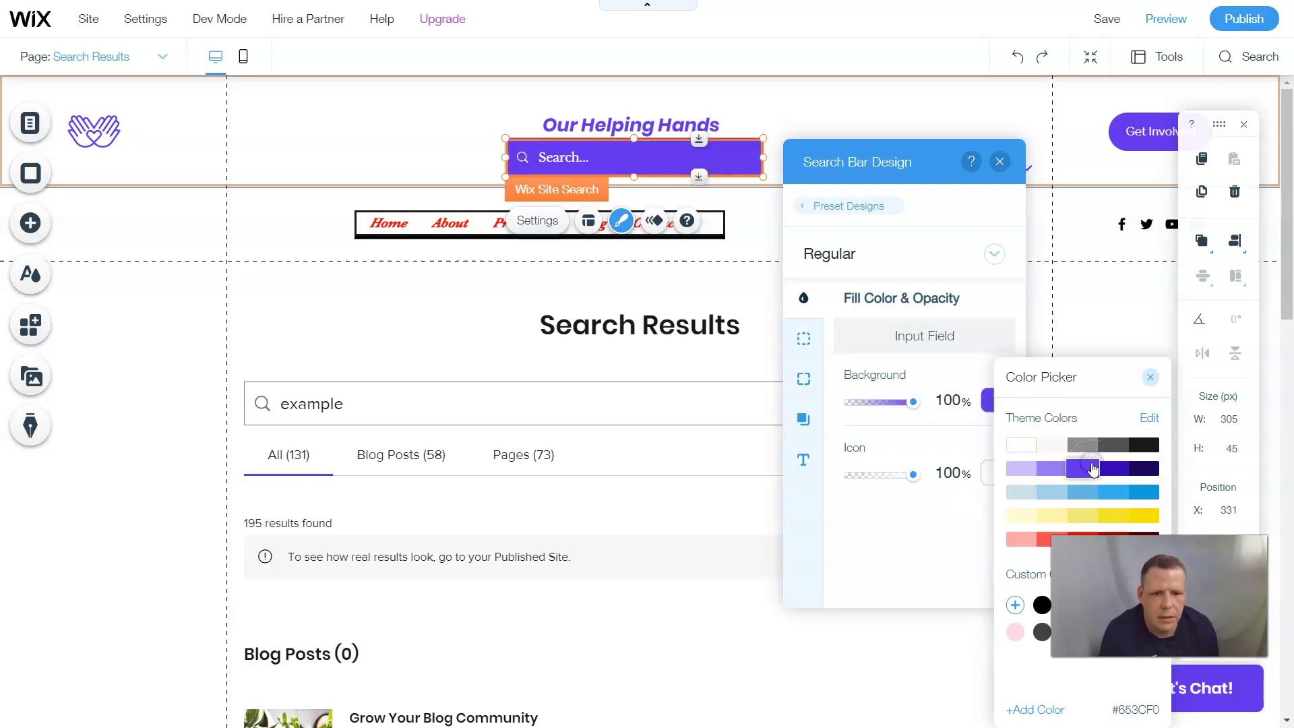
click(1093, 468)
- Make the search bar's text bold and italic
click(810, 465)
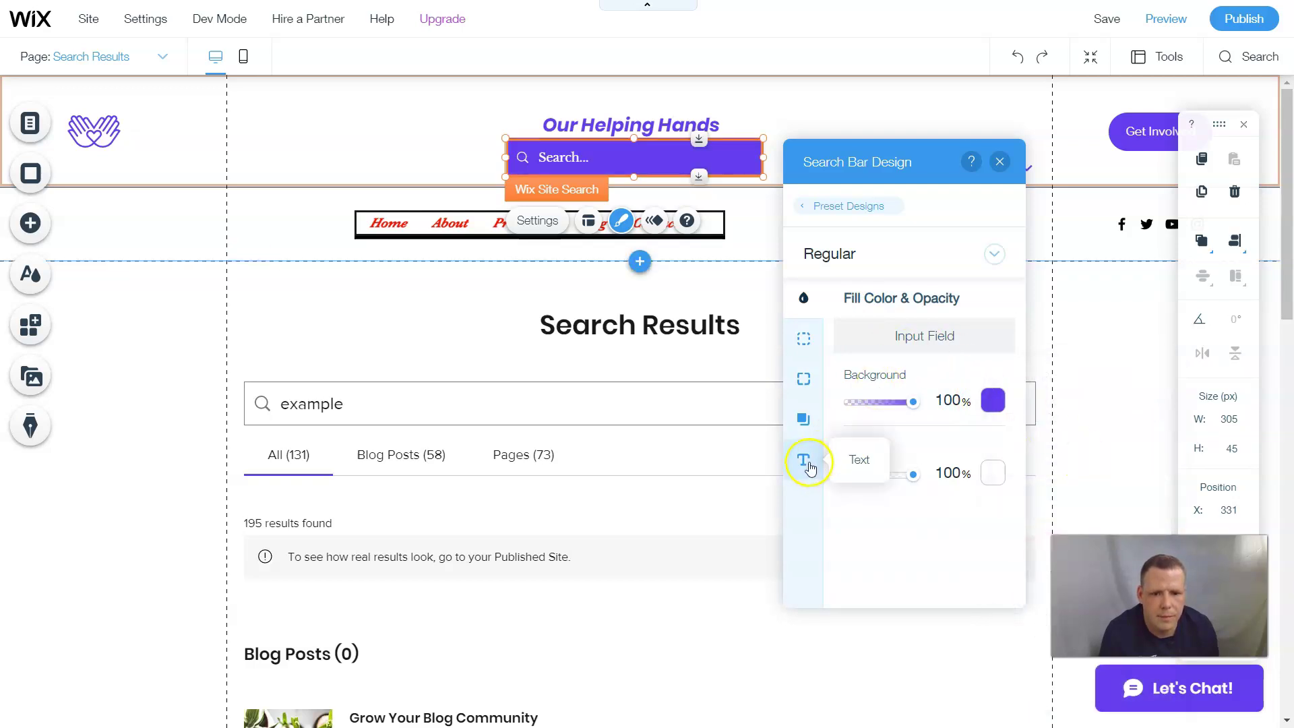
scroll(895, 559, down, 2)
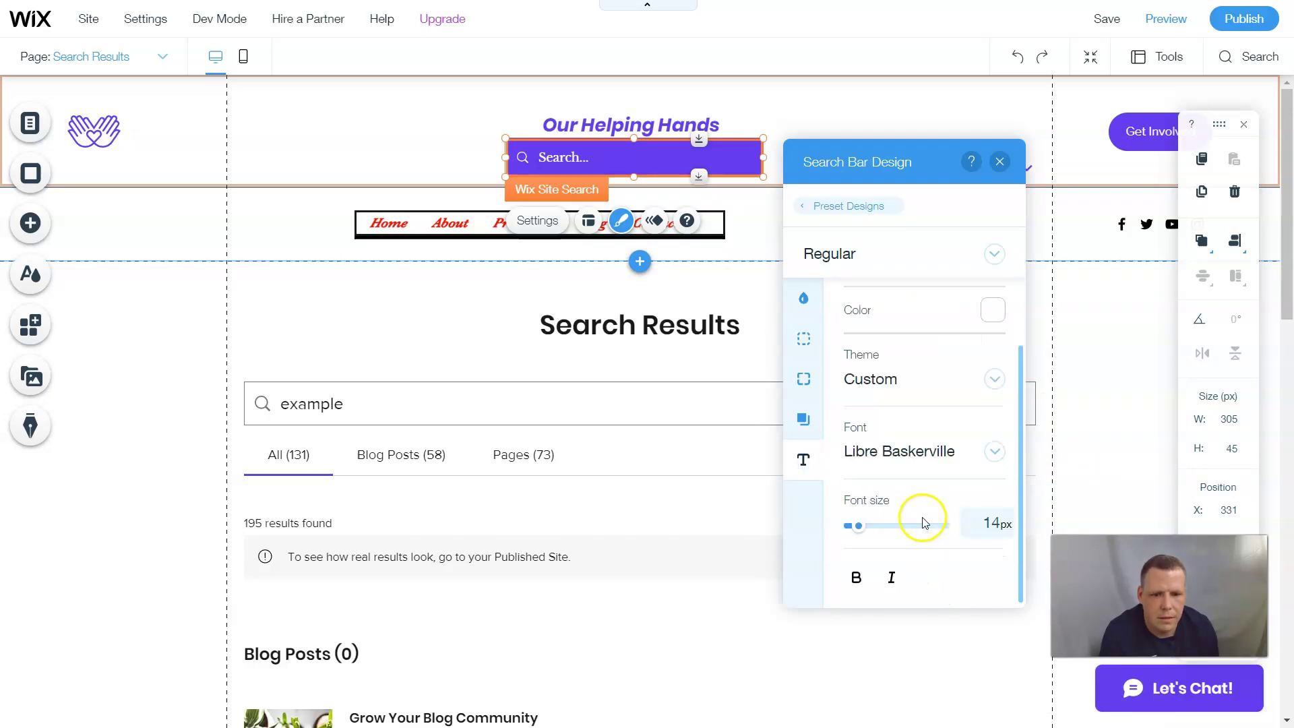
click(856, 578)
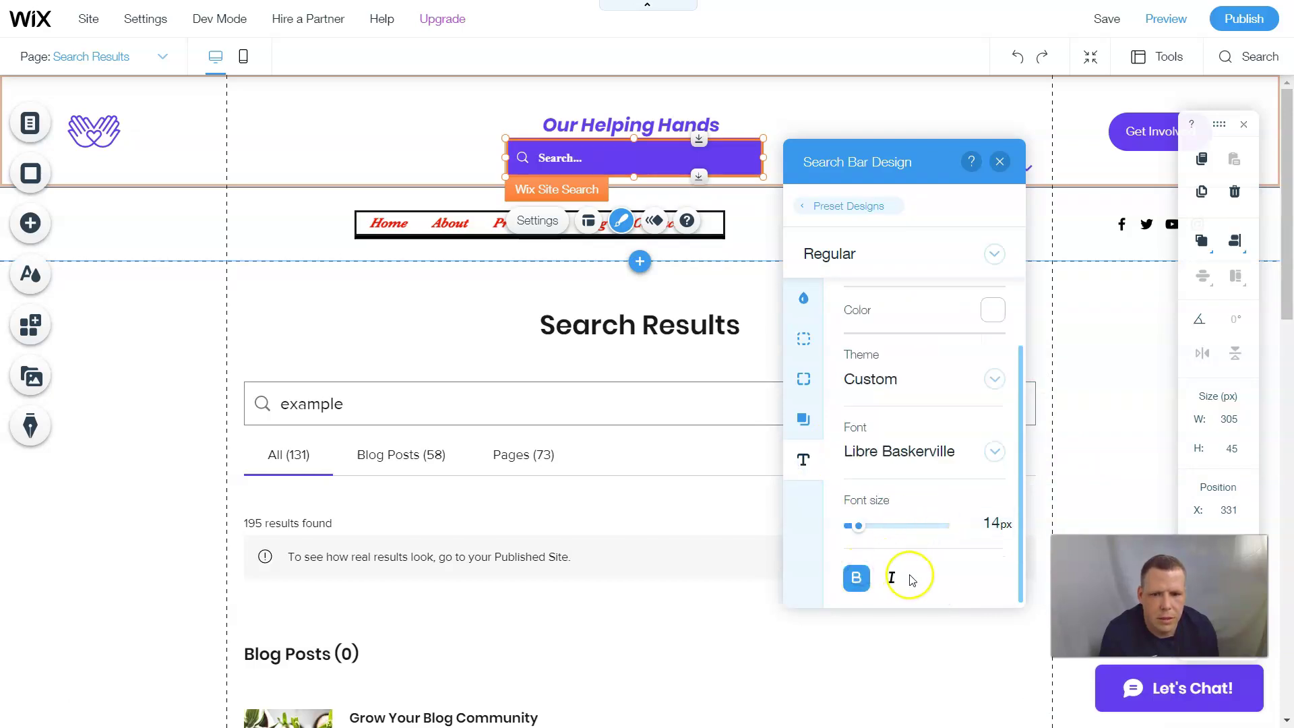
click(893, 581)
- Enlarge the search bar's font size and widen the bar to about 426 px
click(875, 525)
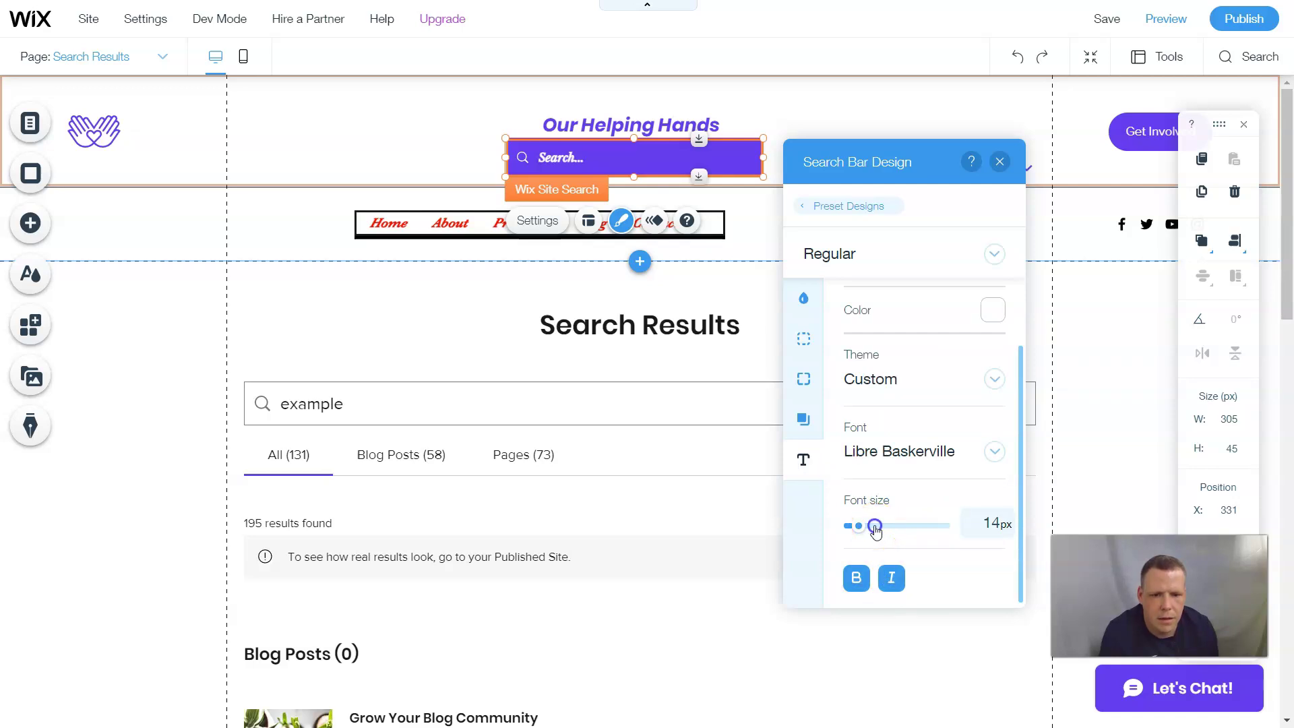
click(798, 105)
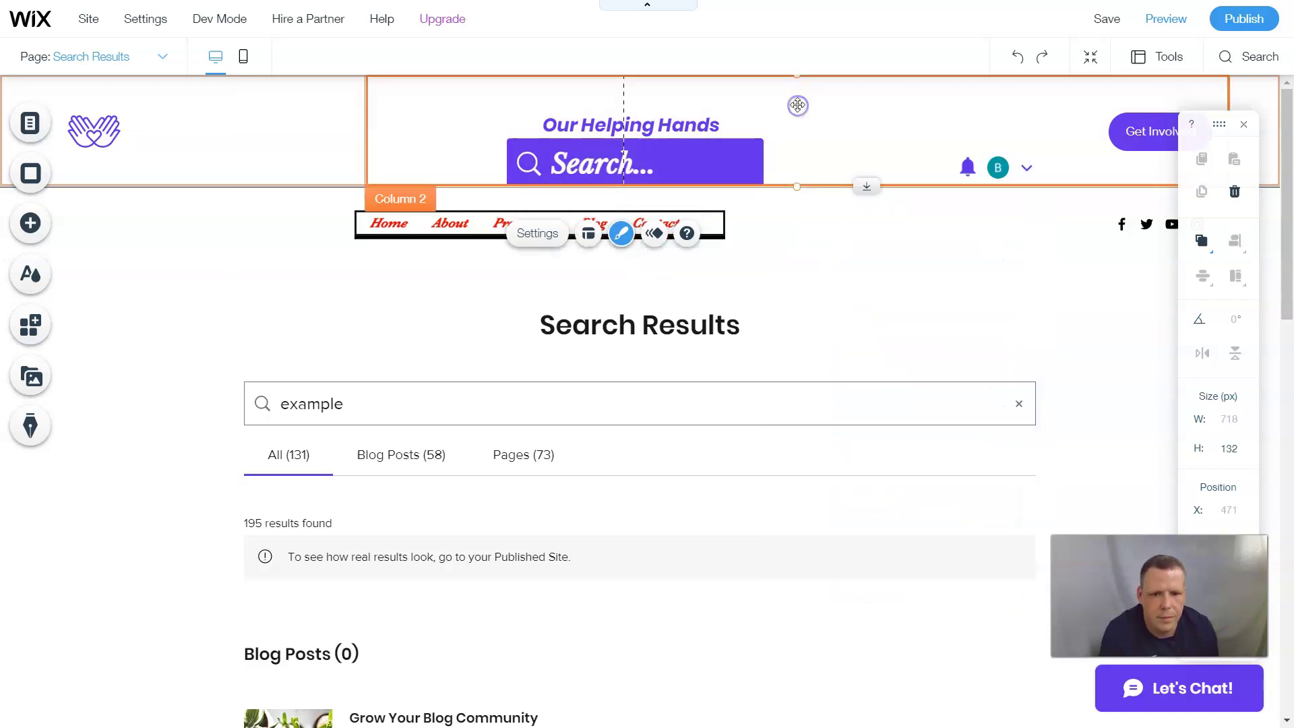
click(759, 164)
drag(764, 165, 865, 162)
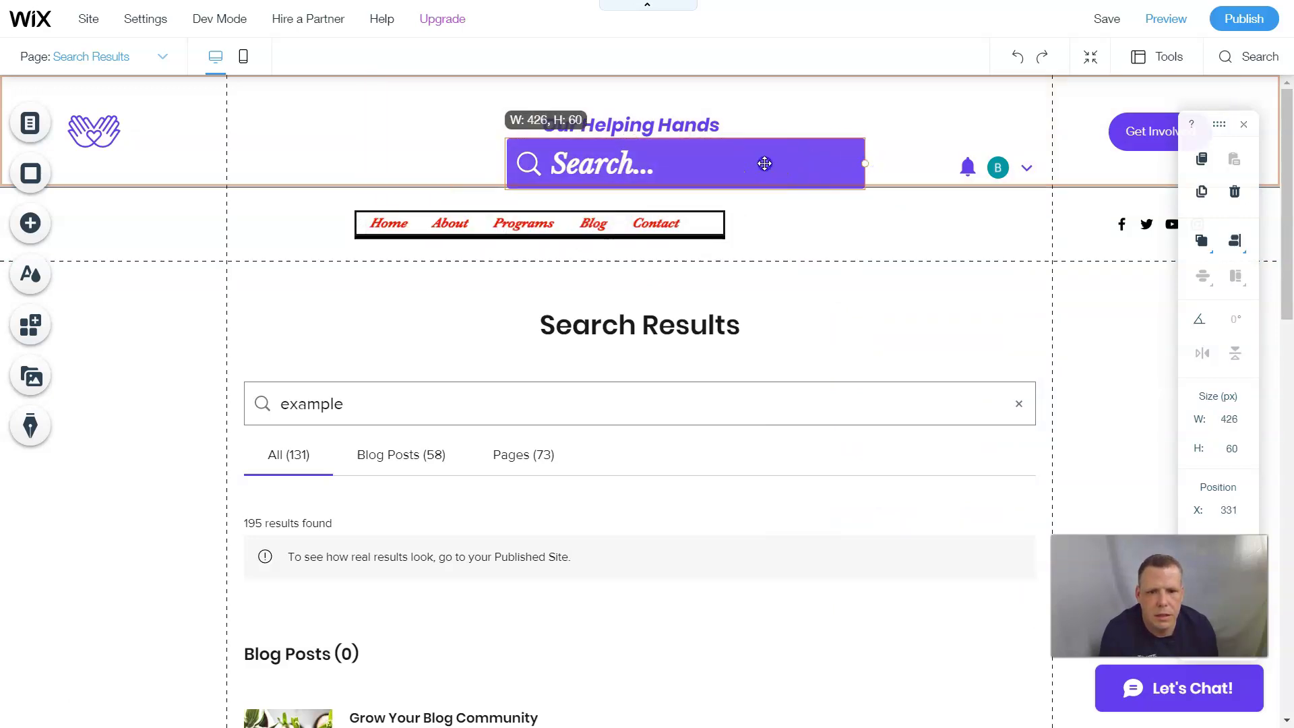
- Move the header search bar to about x 264, y 70, centered beneath the "Our Helping Hands" title
drag(753, 161, 708, 158)
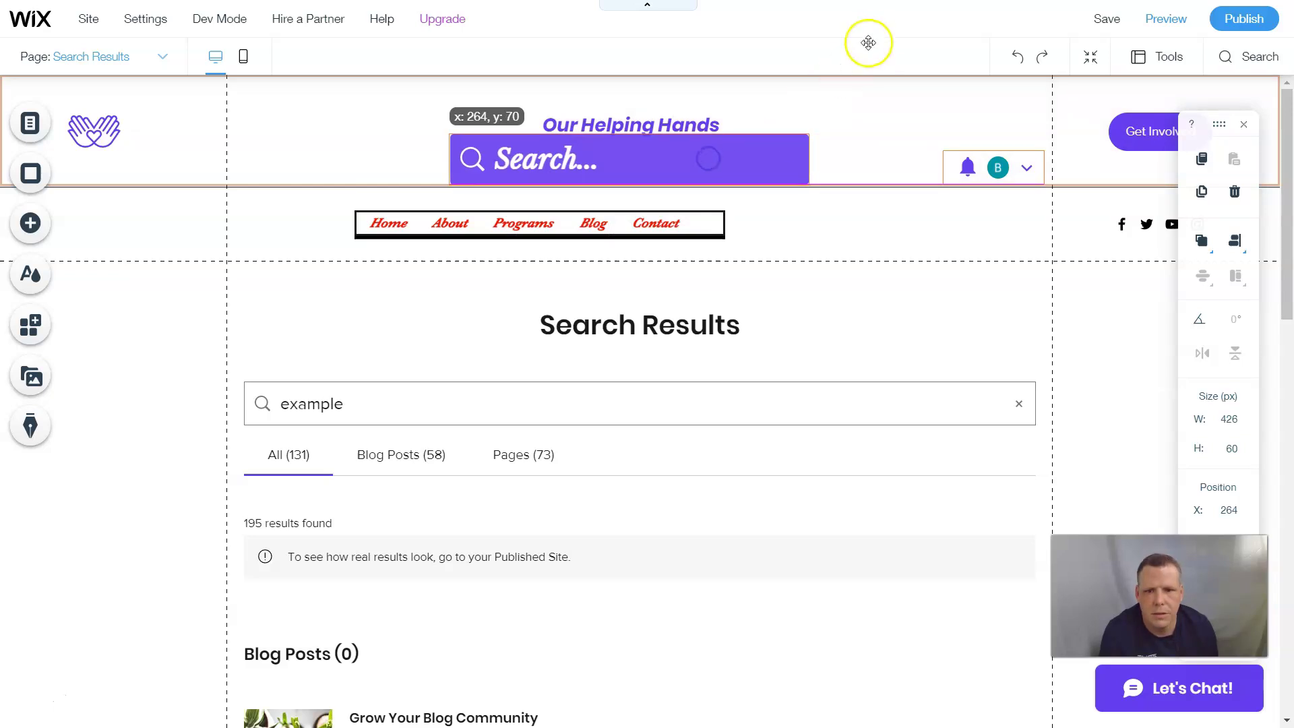
click(863, 114)
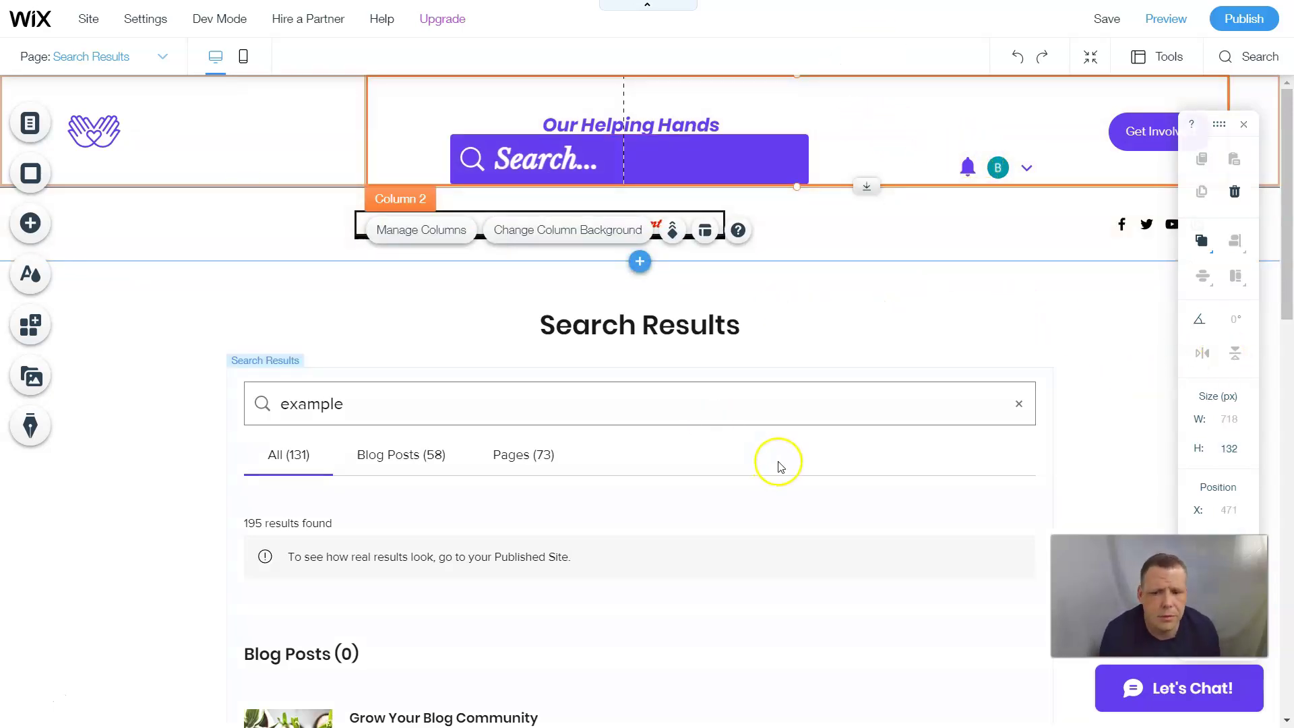
- Examine the Search Results page layout, including its result filters and the sample Blog Posts and Pages sections
scroll(863, 506, down, 1)
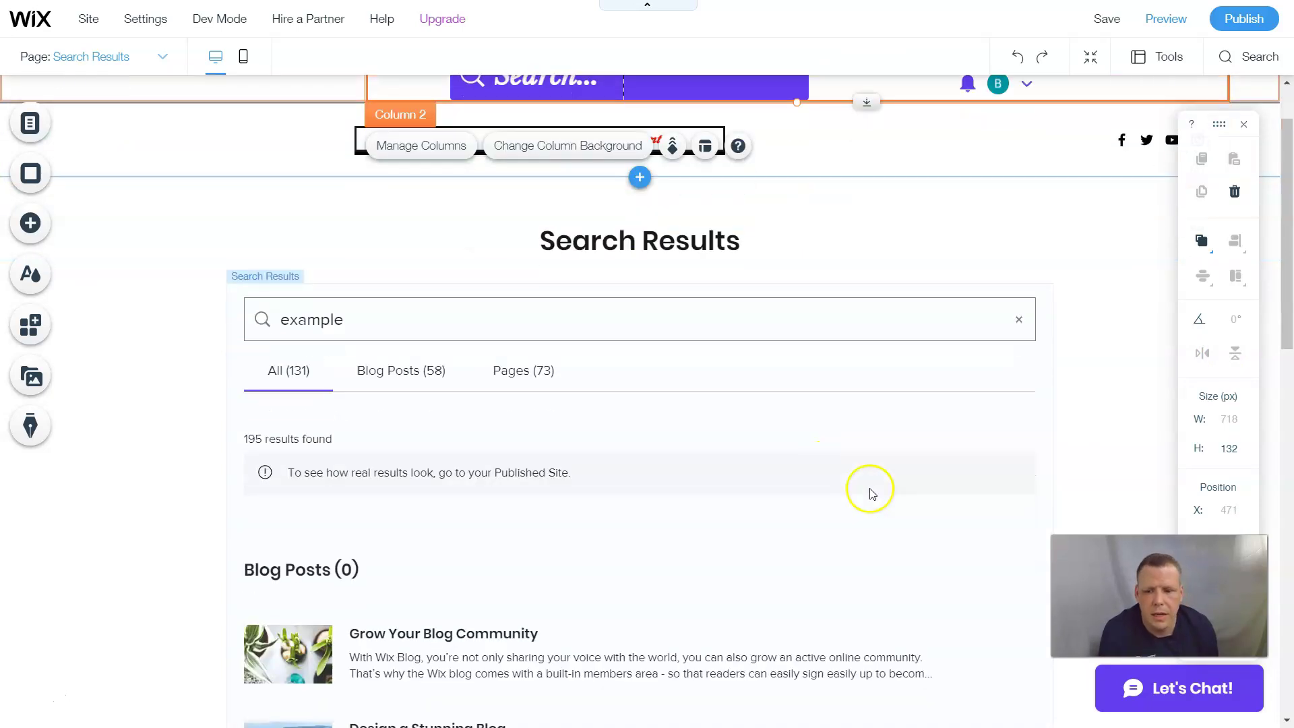
scroll(867, 494, down, 4)
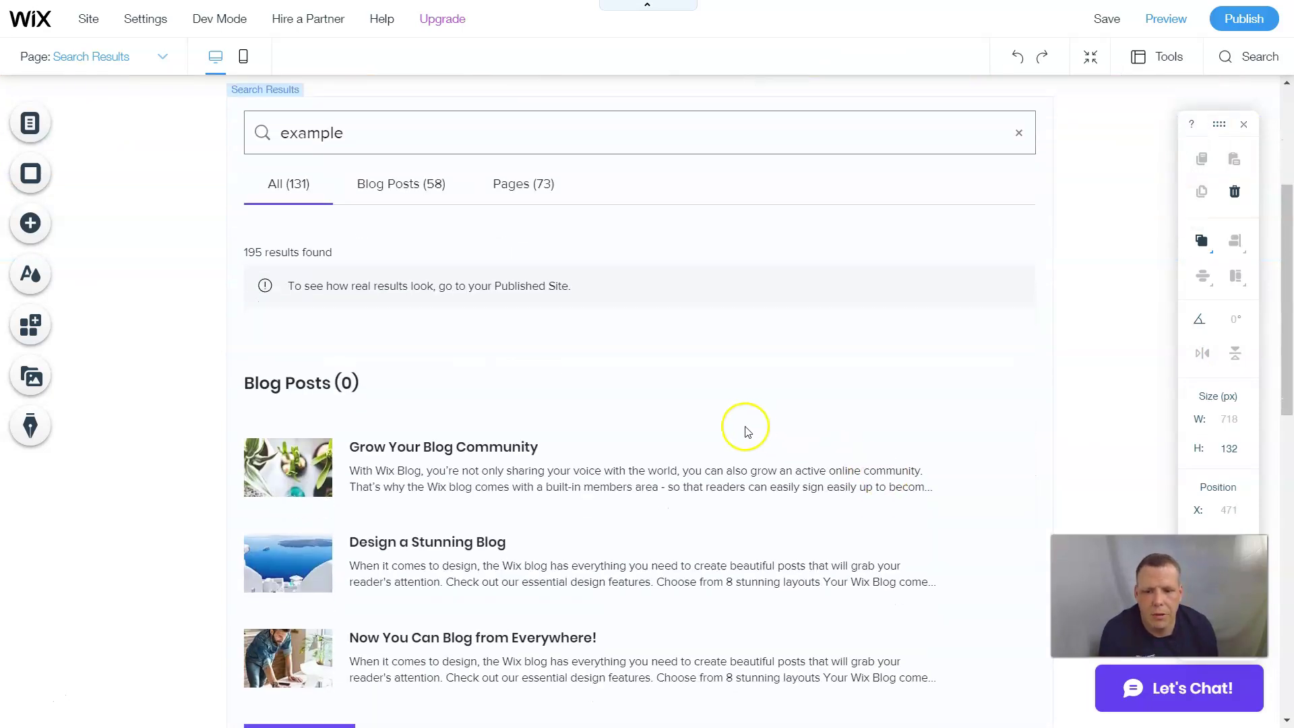
scroll(674, 405, down, 2)
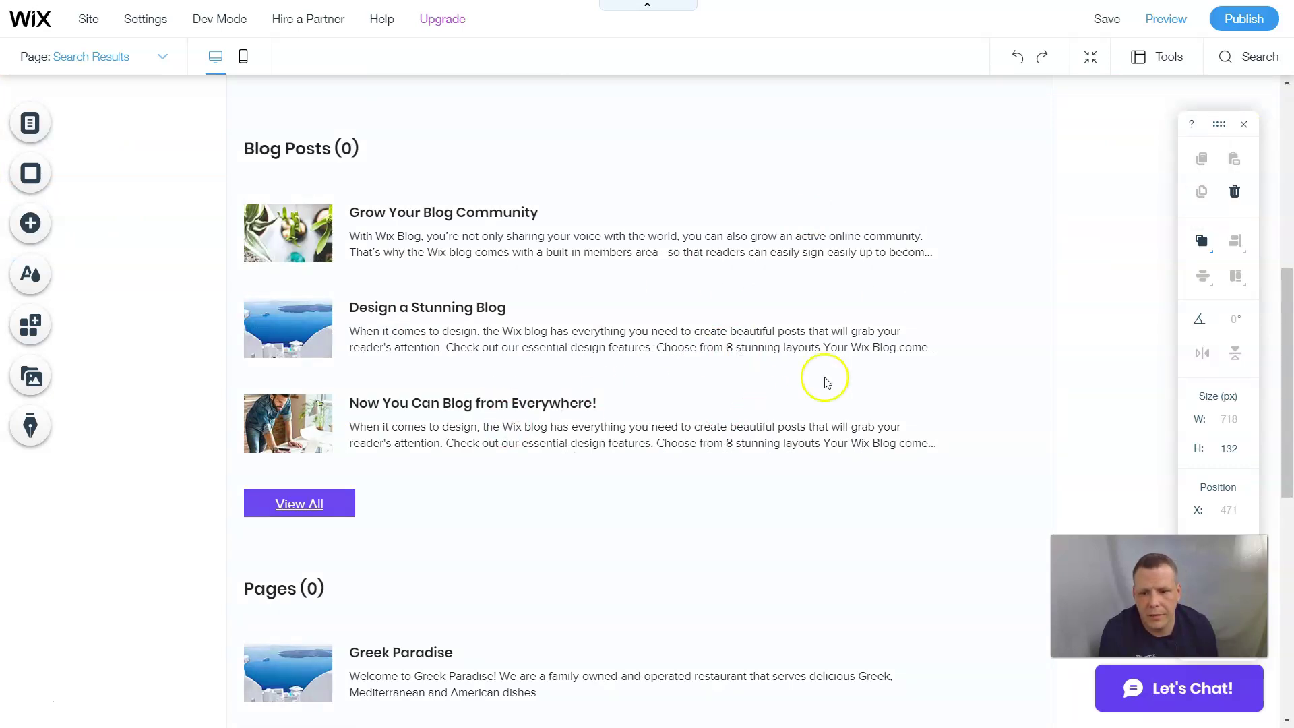
scroll(809, 371, down, 1)
scroll(799, 364, down, 4)
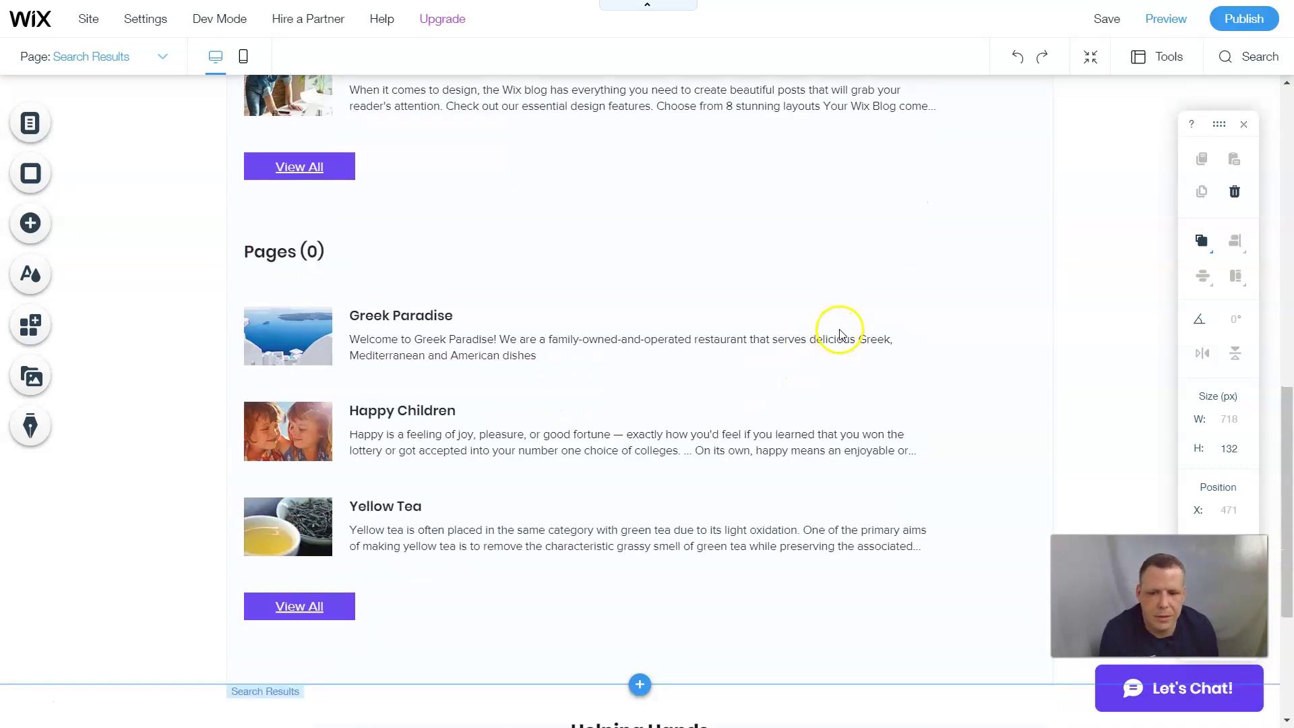
scroll(842, 335, up, 7)
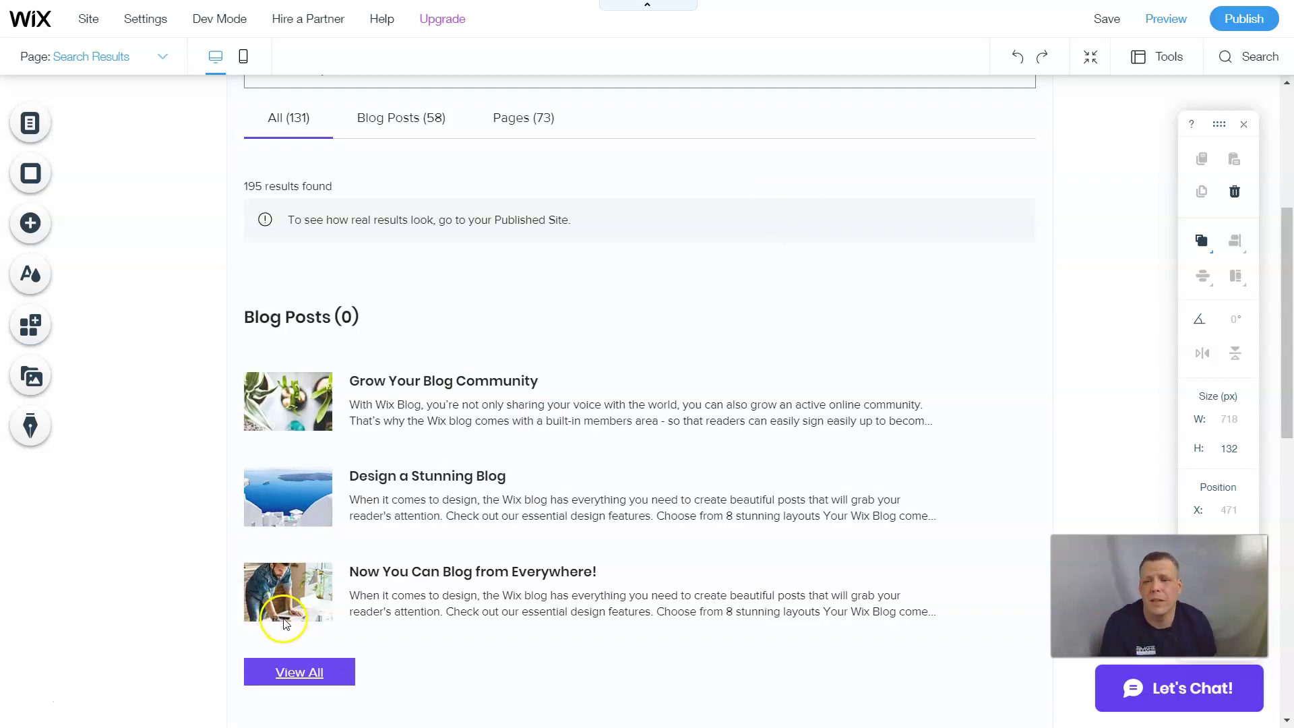
click(29, 695)
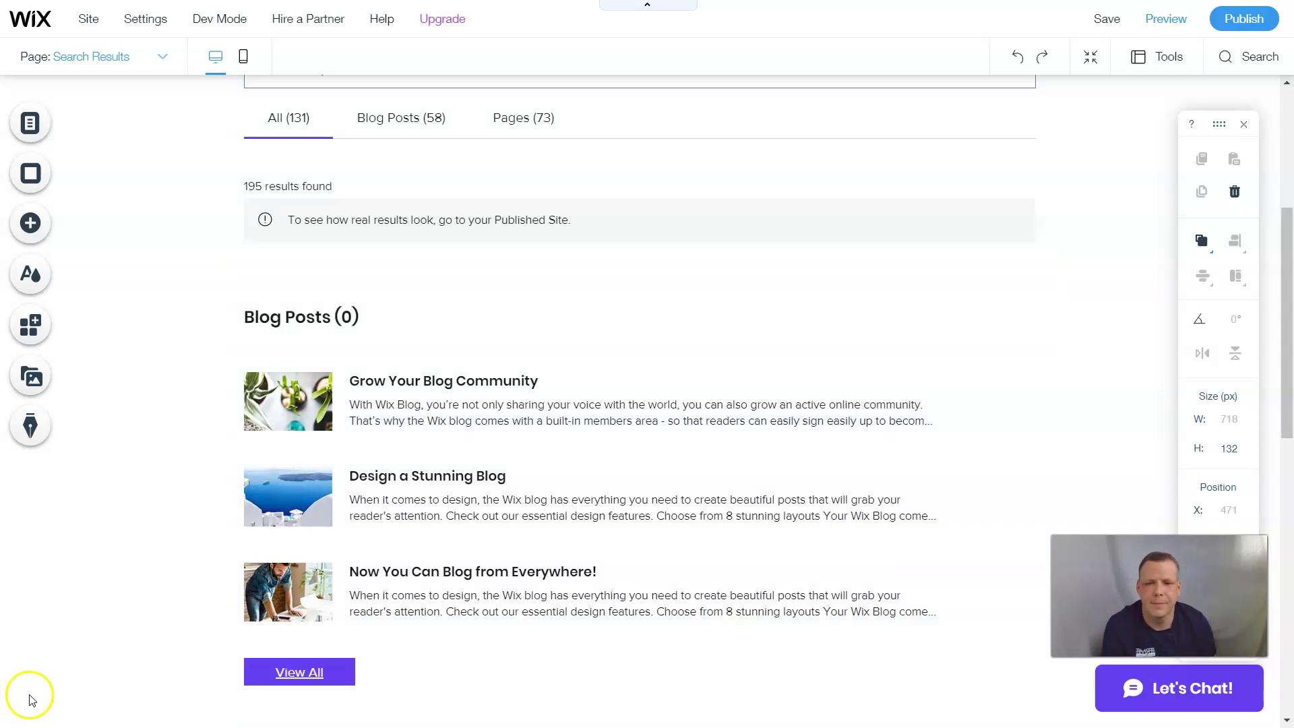